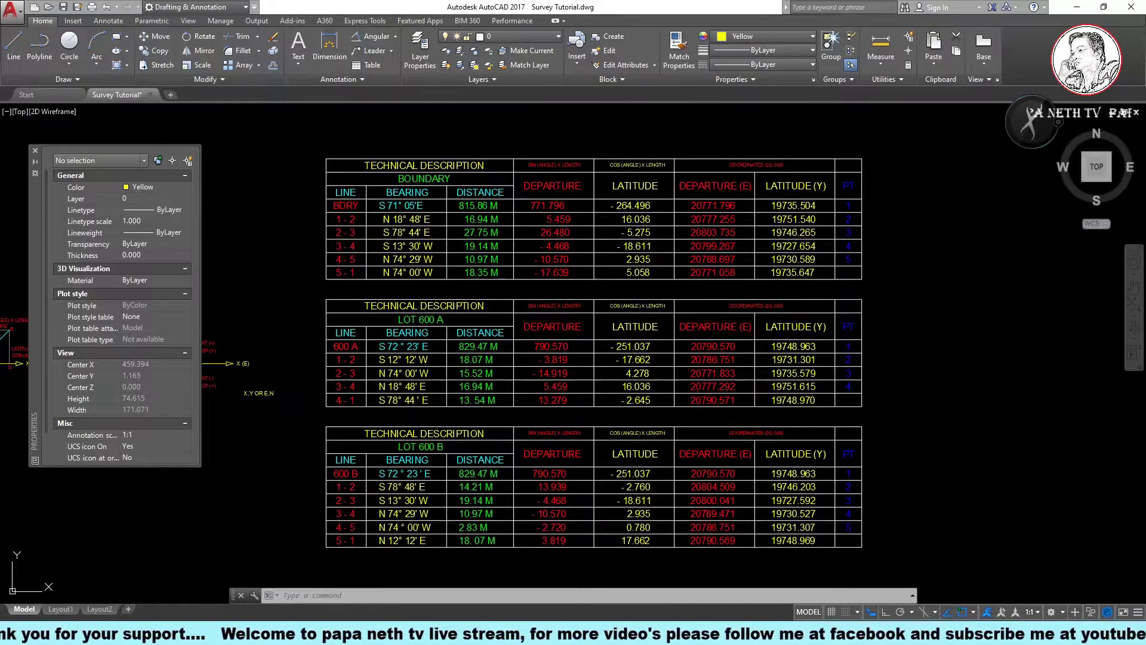
# Switch from File Explorer back to the AutoCAD drawing of the technical description tables
pyautogui.hotkey('alt', 'Tab')
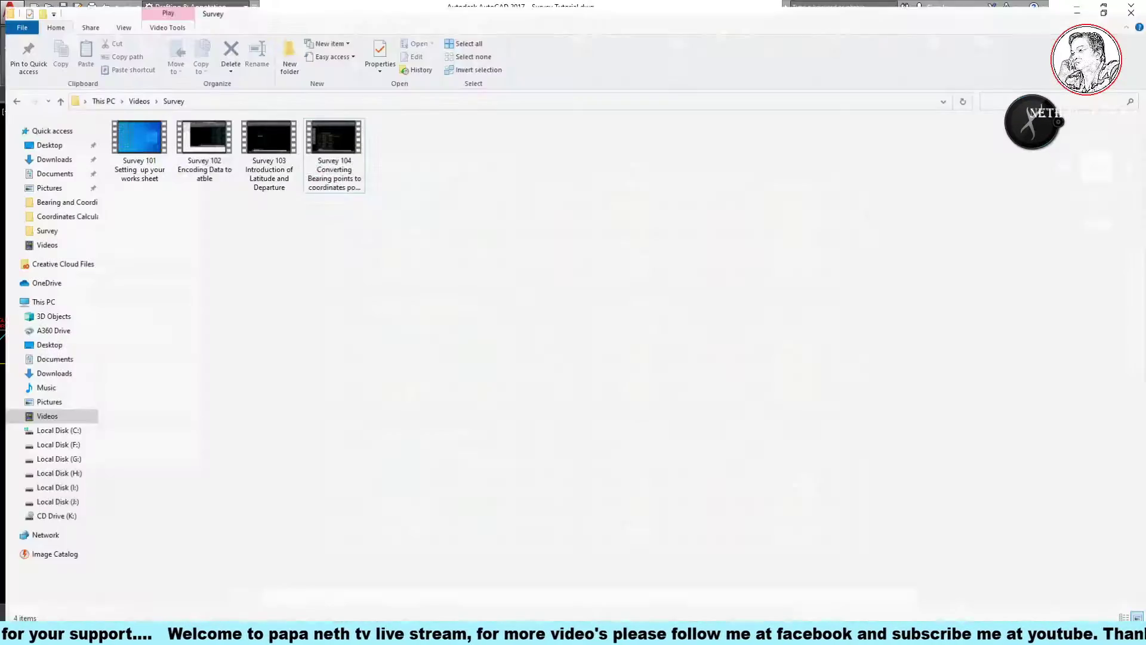
pyautogui.hotkey('alt', 'Tab')
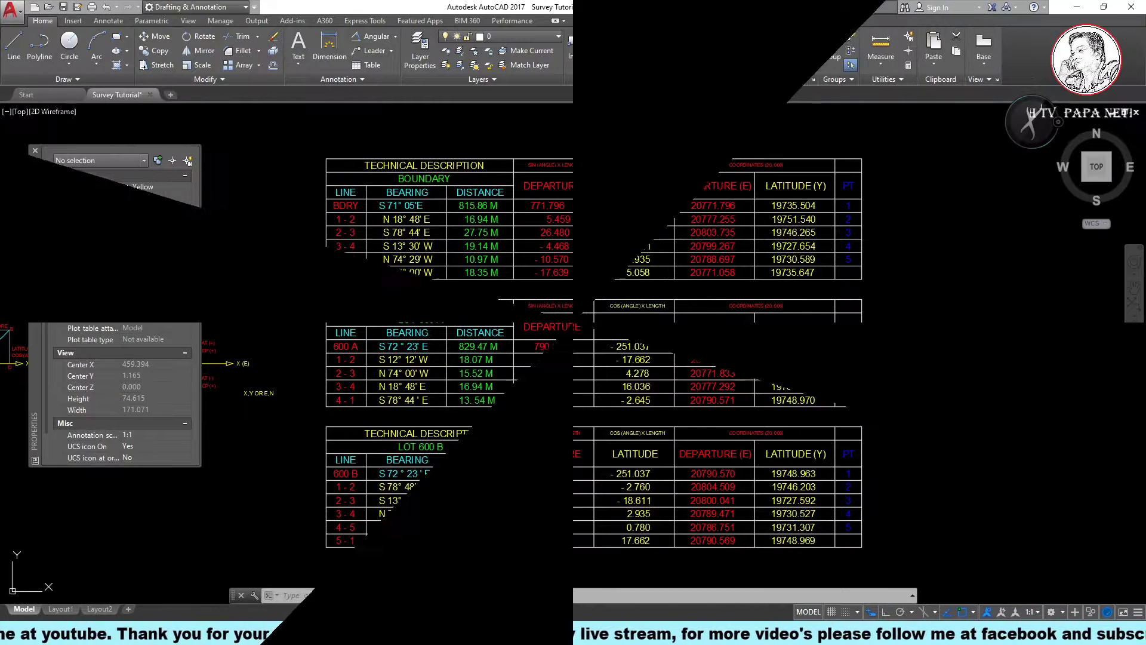
# Close the Properties palette and pan the view over the tables
pyautogui.scroll(2, 632, 302)
pyautogui.scroll(1, 632, 302)
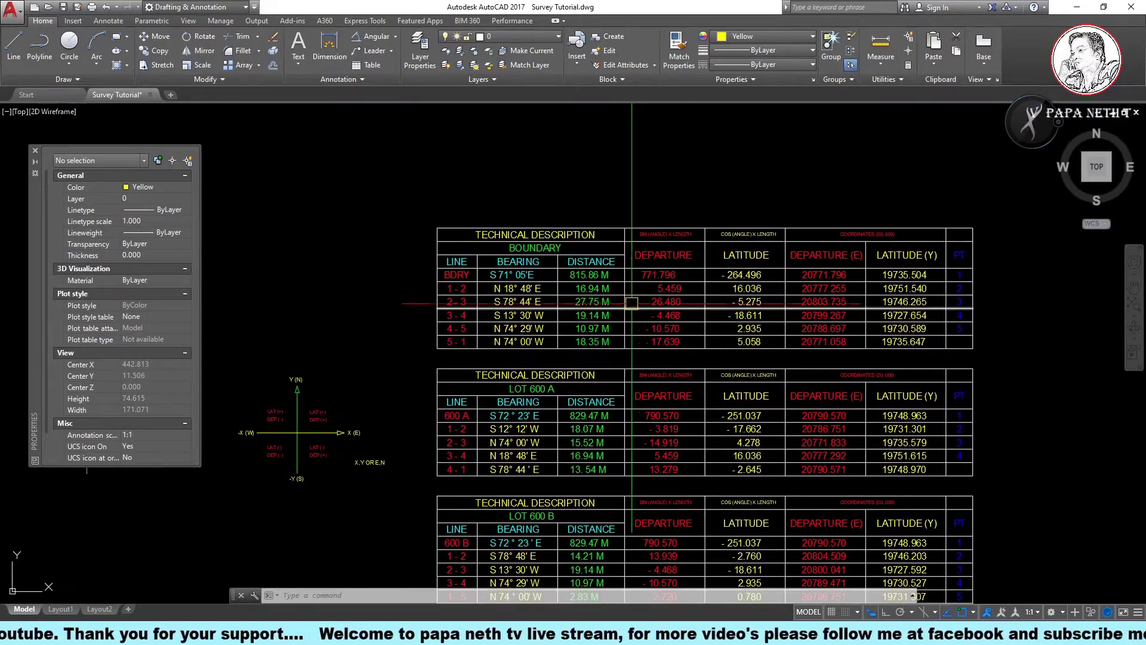
pyautogui.scroll(2, 632, 303)
pyautogui.scroll(-4, 597, 298)
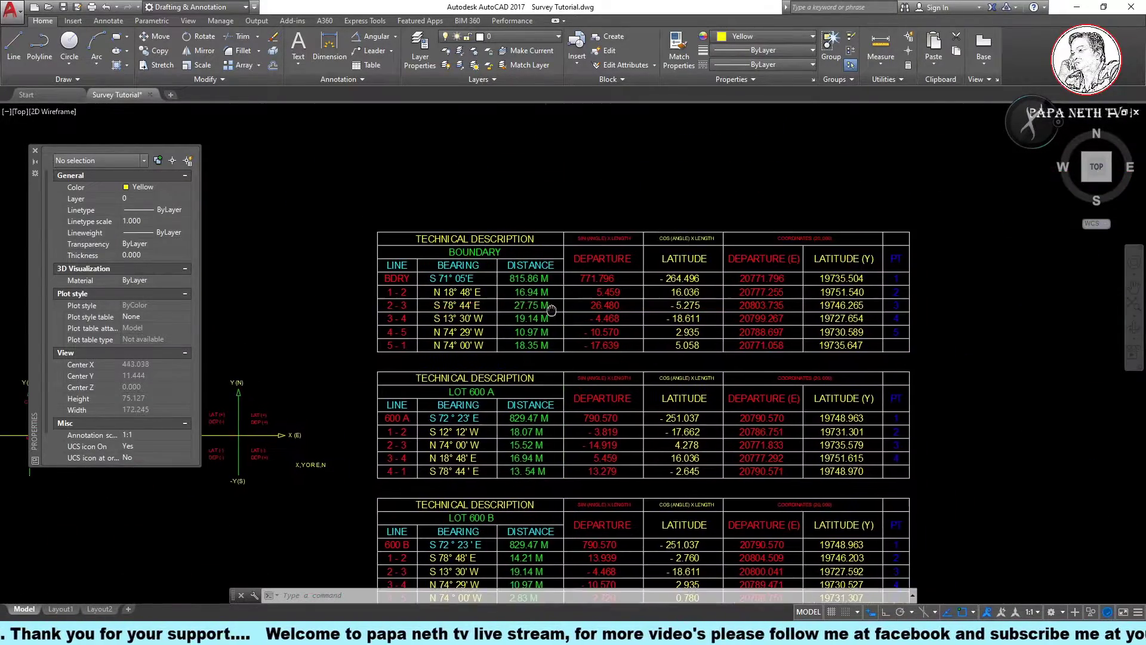
pyautogui.scroll(2, 539, 290)
pyautogui.moveTo(539, 290); pyautogui.dragTo(490, 297, button='middle')
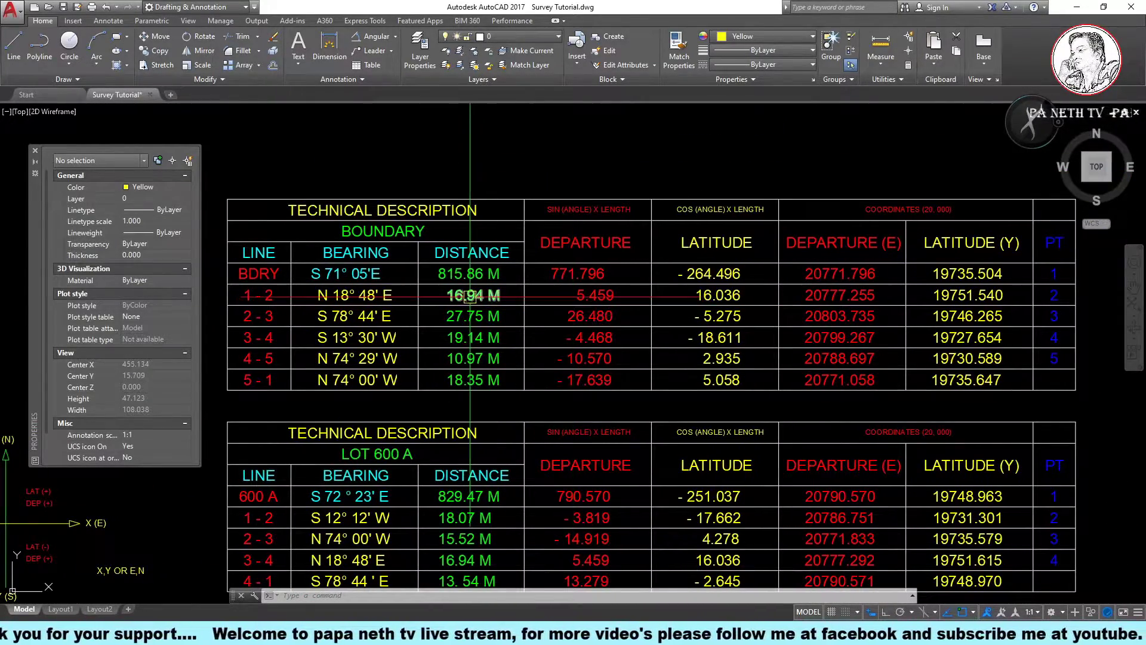
pyautogui.click(35, 150)
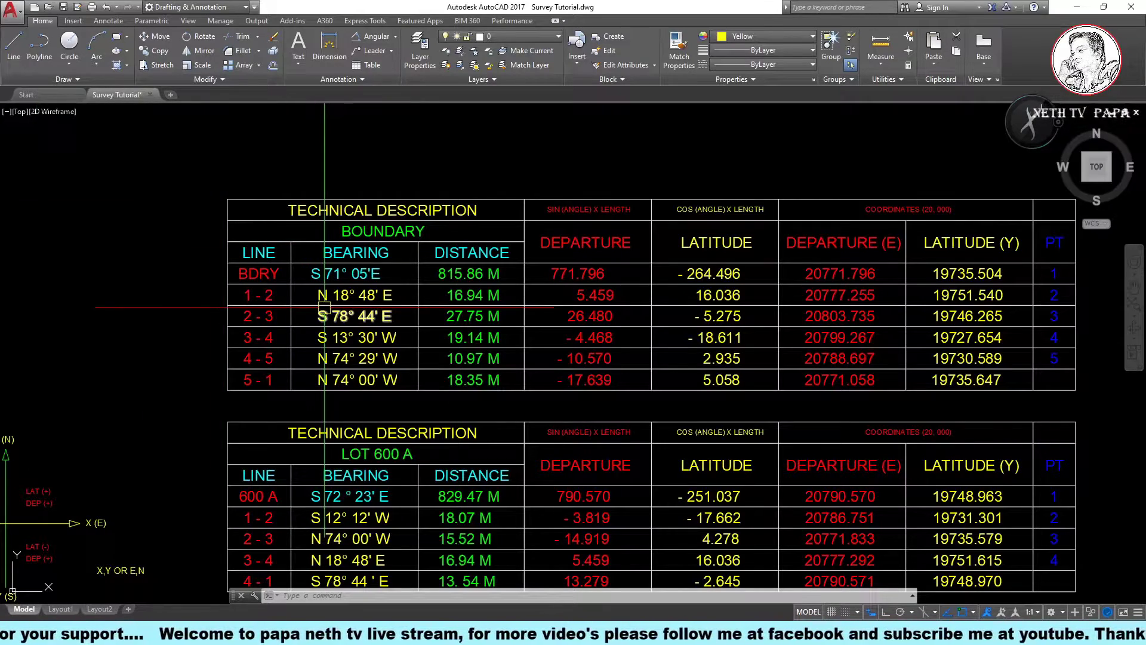
# Edit the Boundary table's BDRY bearing to read S 71° 05' E
pyautogui.scroll(1, 324, 308)
pyautogui.scroll(2, 384, 295)
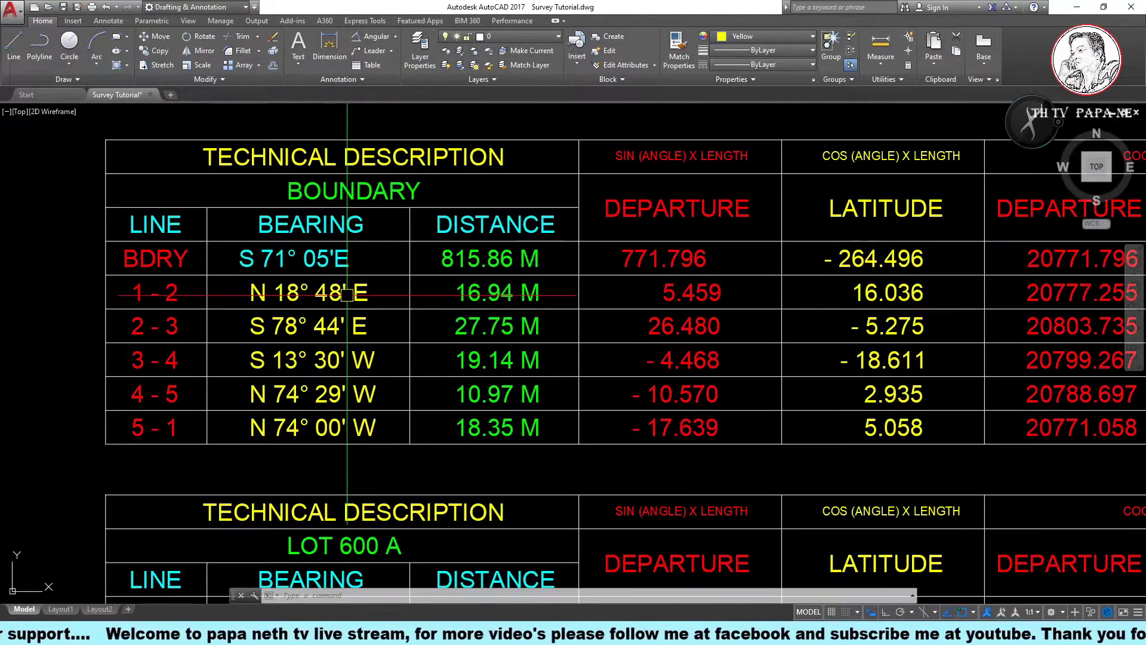
pyautogui.doubleClick(387, 262)
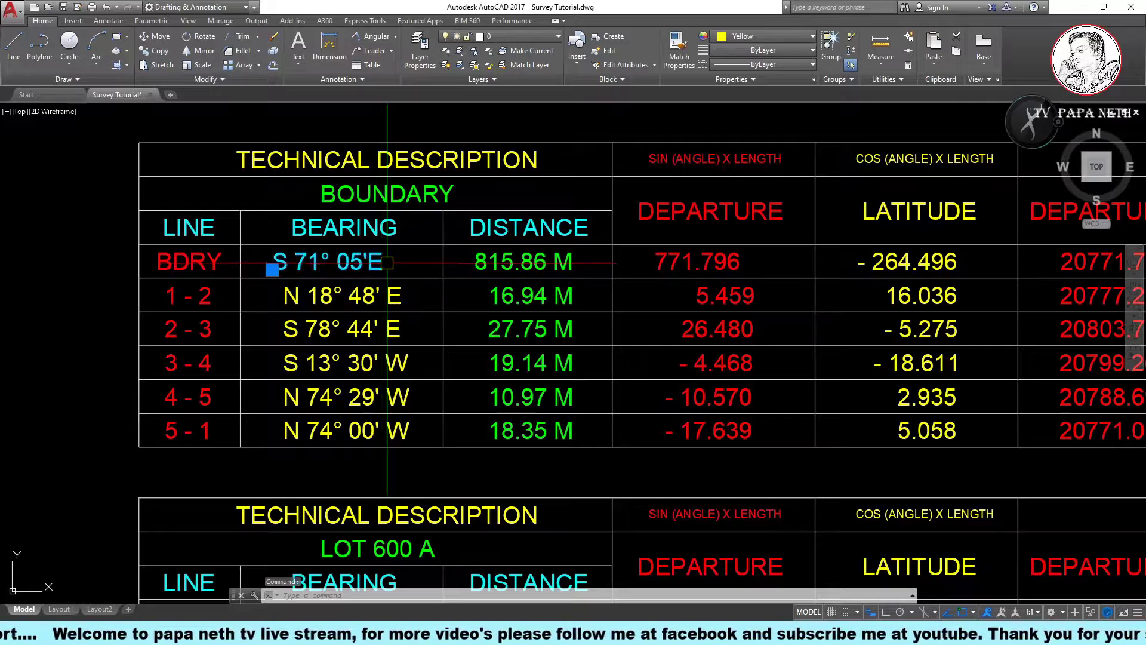
pyautogui.click(387, 263)
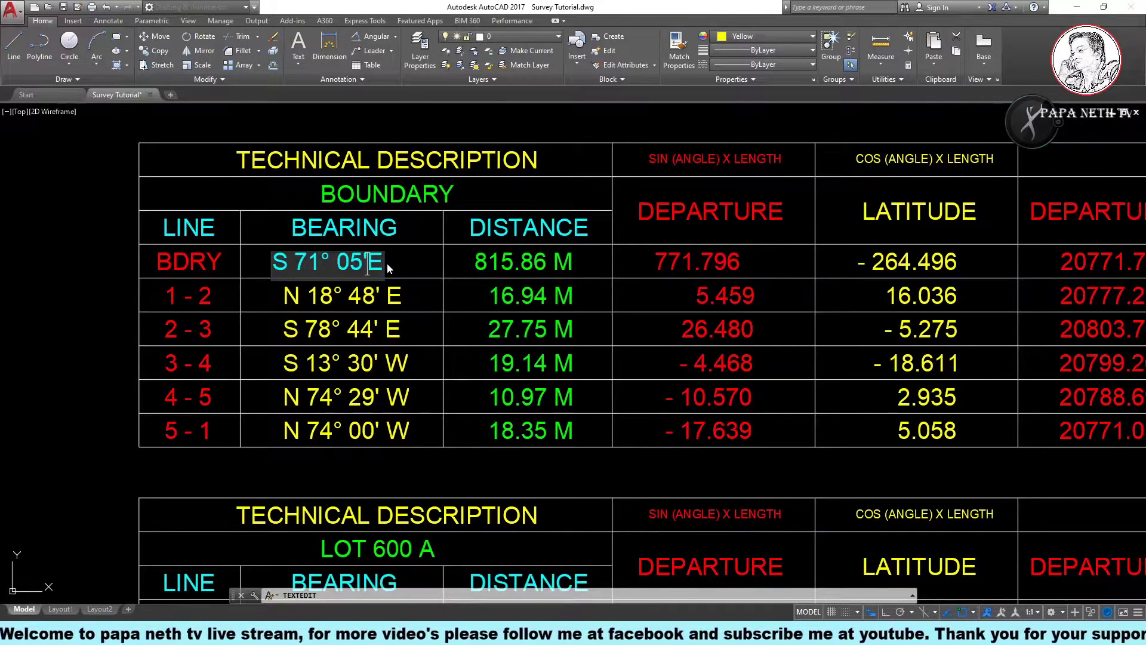
pyautogui.press('Escape')
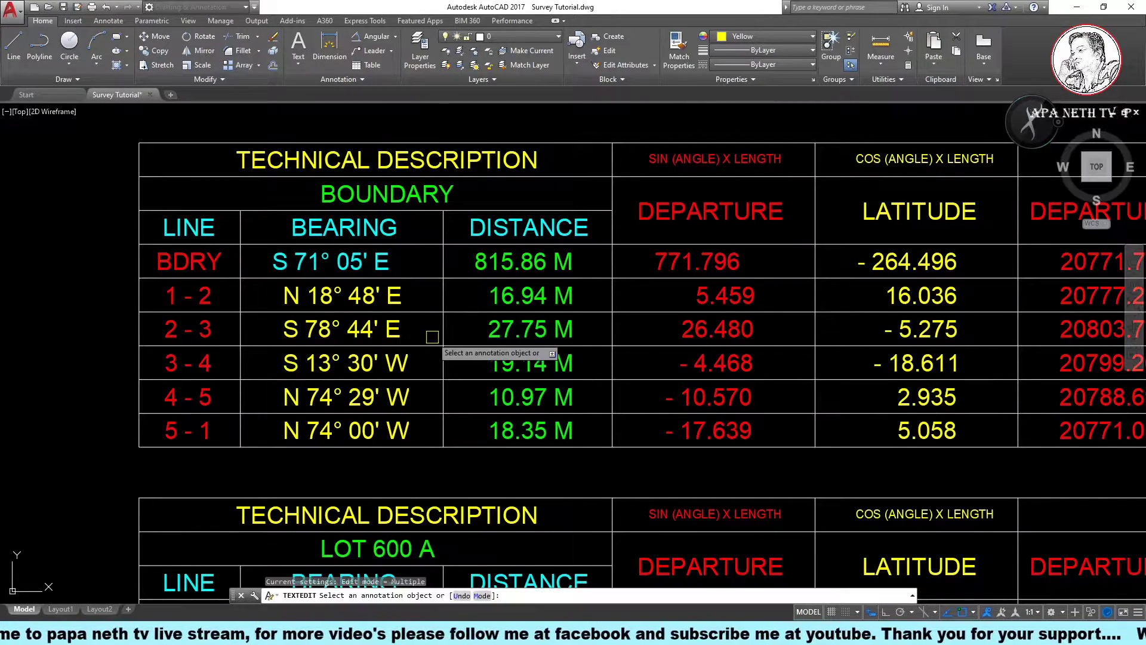
pyautogui.click(378, 267)
# Start a move on the bearing text, cancel it, and pan to show all tables
pyautogui.write('m')
pyautogui.press('Return')
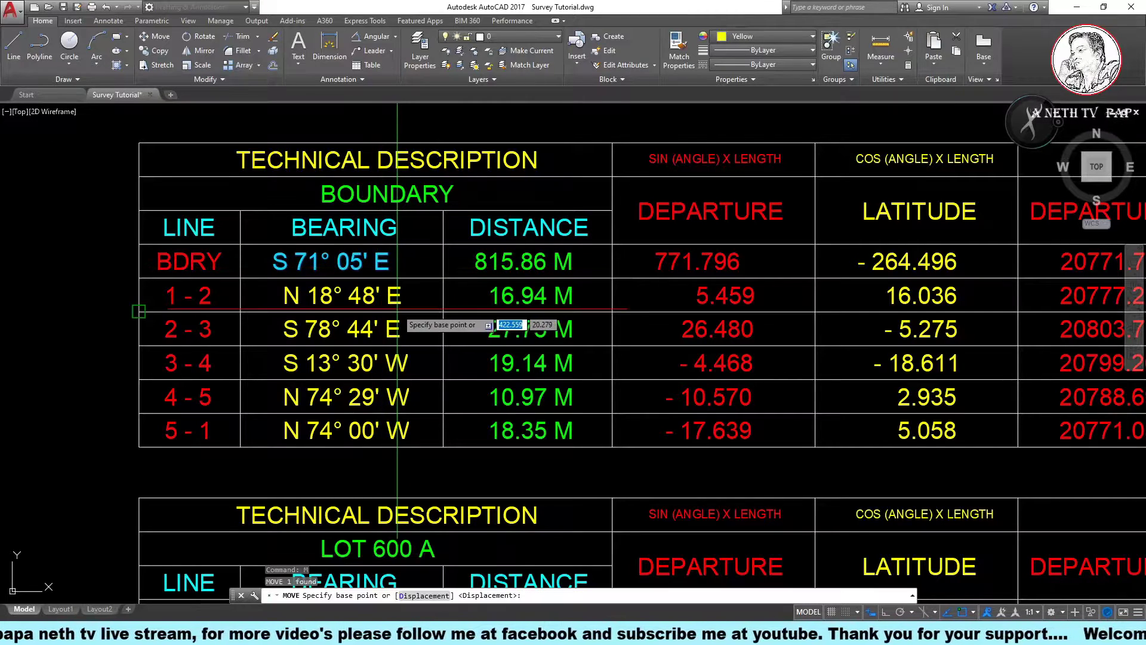
pyautogui.click(403, 276)
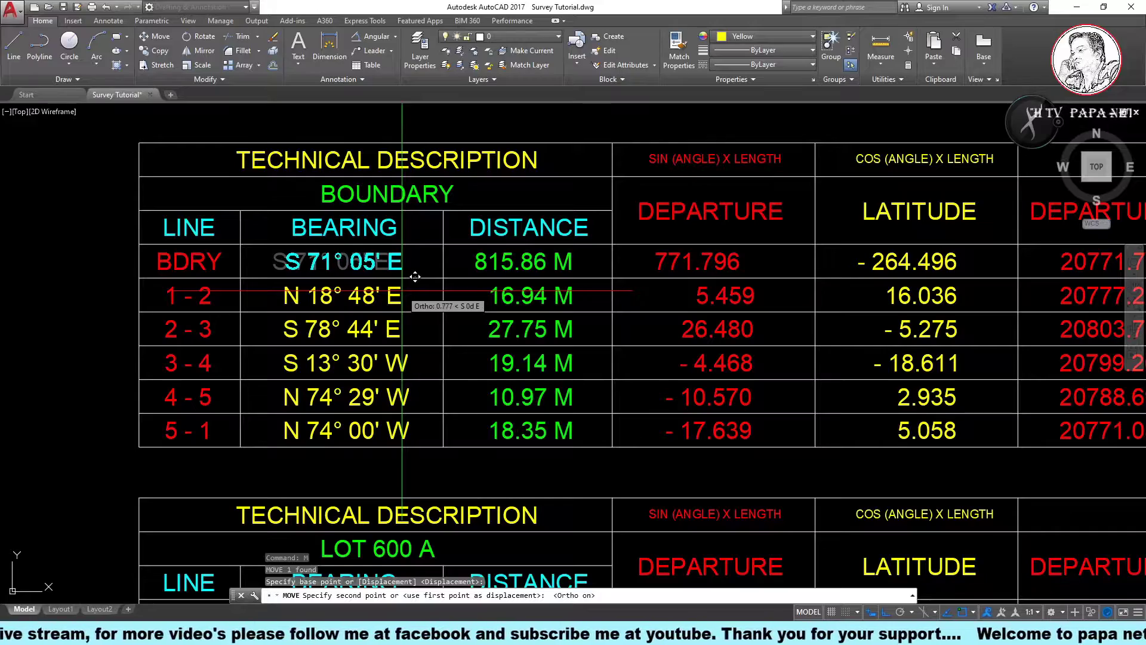
pyautogui.press('Escape')
pyautogui.scroll(-8, 455, 329)
pyautogui.moveTo(461, 329); pyautogui.dragTo(553, 336, button='middle')
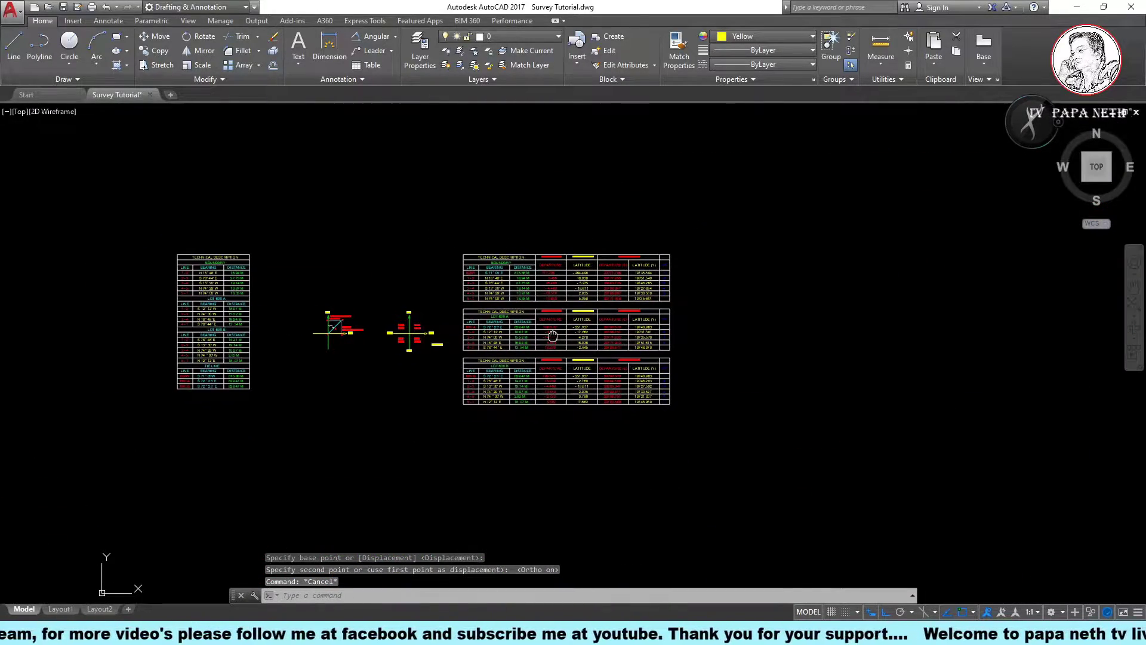
# Zoom and pan to bring the Tie Line table into view
pyautogui.scroll(-1, 549, 331)
pyautogui.scroll(3, 519, 311)
pyautogui.scroll(4, 472, 268)
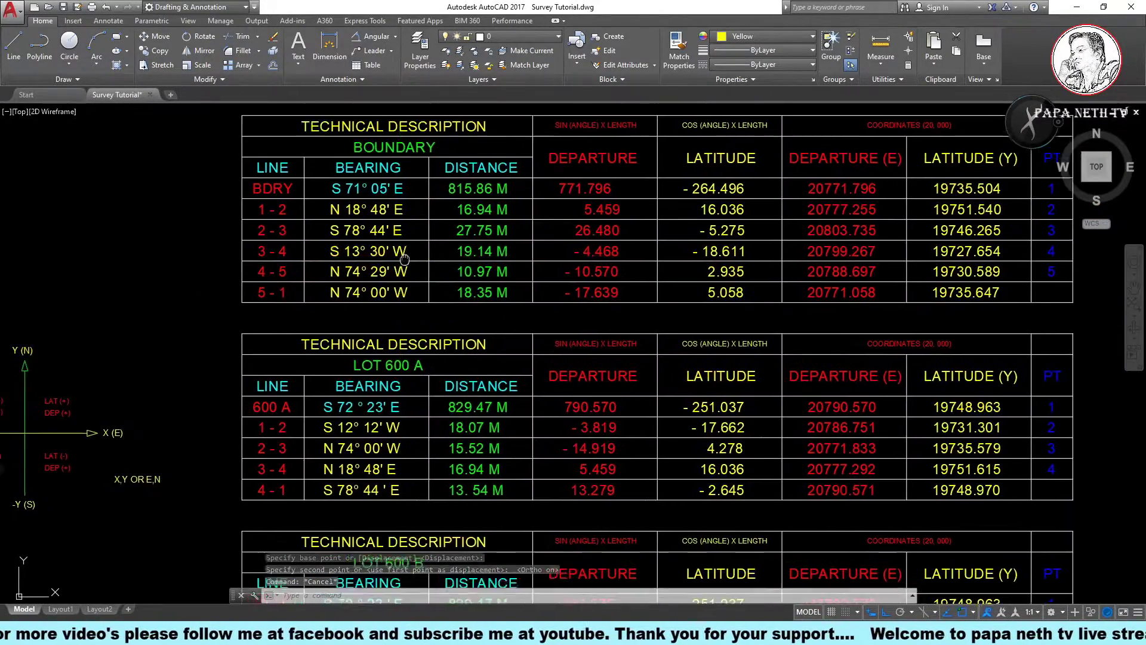
pyautogui.scroll(2, 443, 248)
pyautogui.scroll(-3, 444, 248)
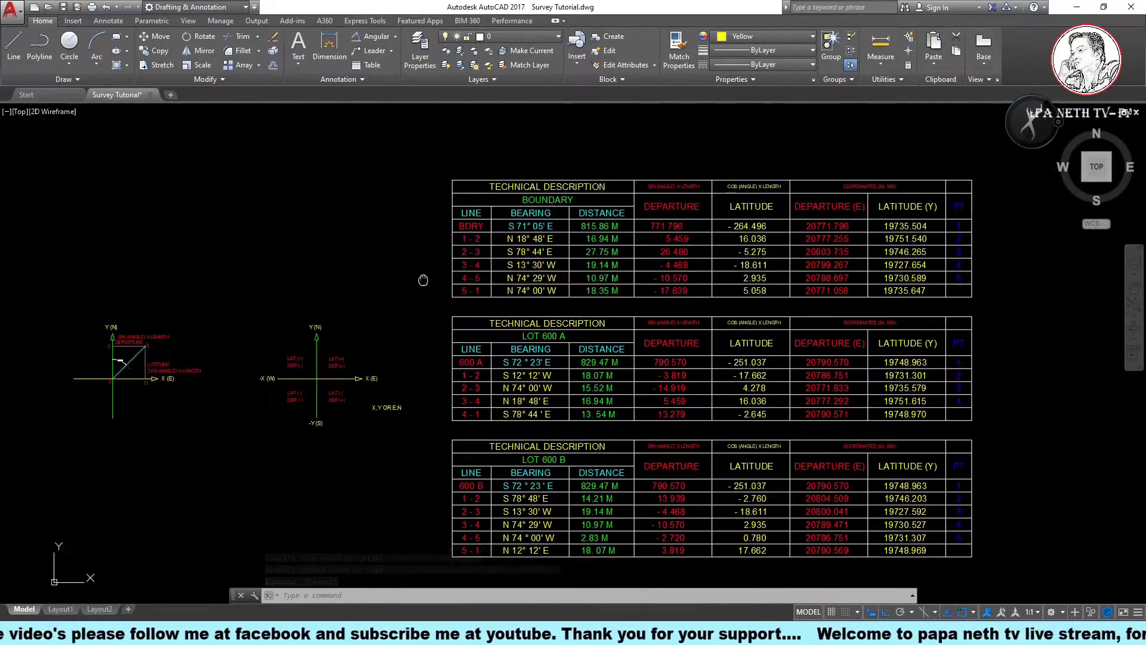
pyautogui.moveTo(422, 277); pyautogui.dragTo(493, 318, button='middle')
pyautogui.scroll(2, 257, 411)
pyautogui.scroll(2, 274, 400)
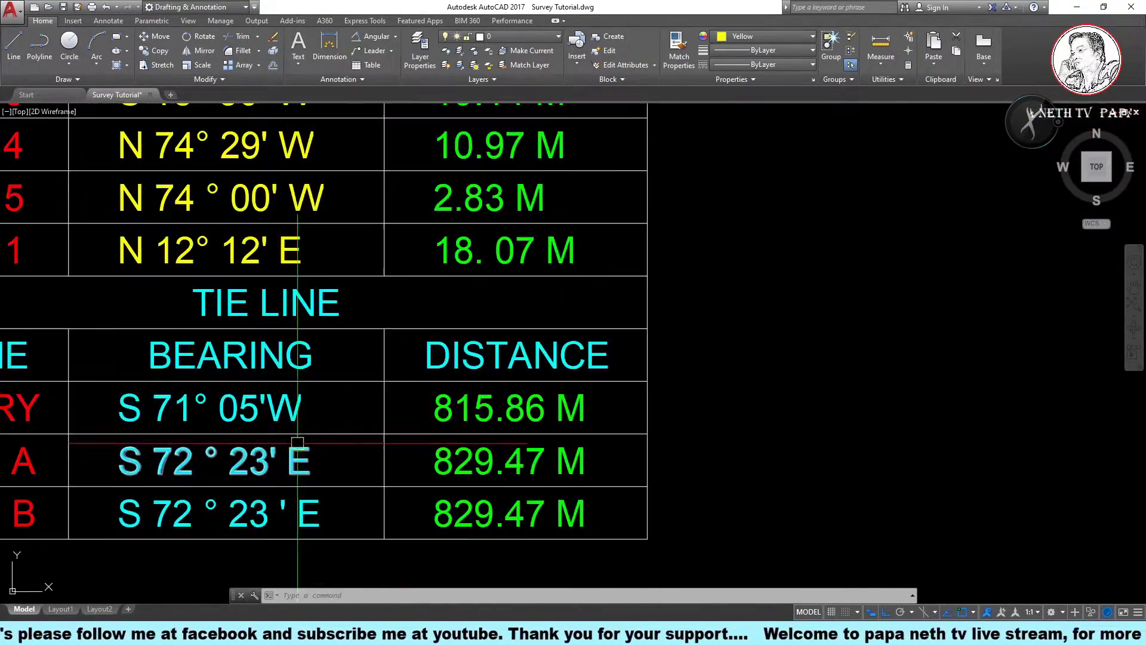
pyautogui.scroll(2, 278, 394)
pyautogui.scroll(-4, 279, 394)
# Change the Tie Line BDRY bearing's W to E, then zoom back out
pyautogui.doubleClick(336, 400)
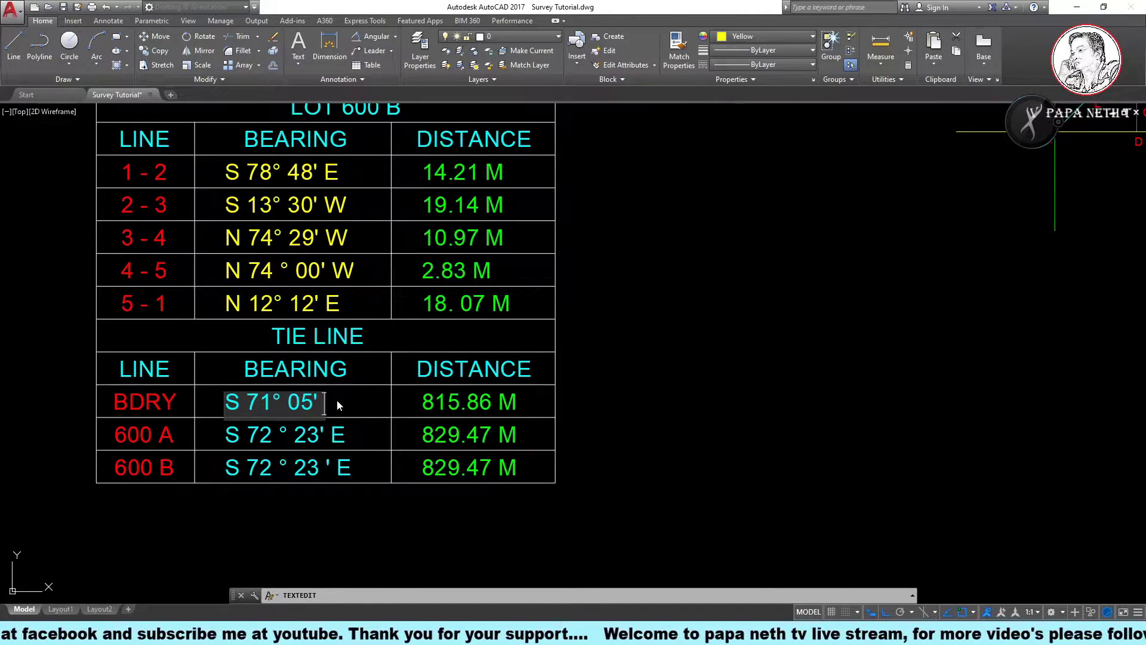
pyautogui.write('E')
pyautogui.press('Escape')
pyautogui.press('Escape')
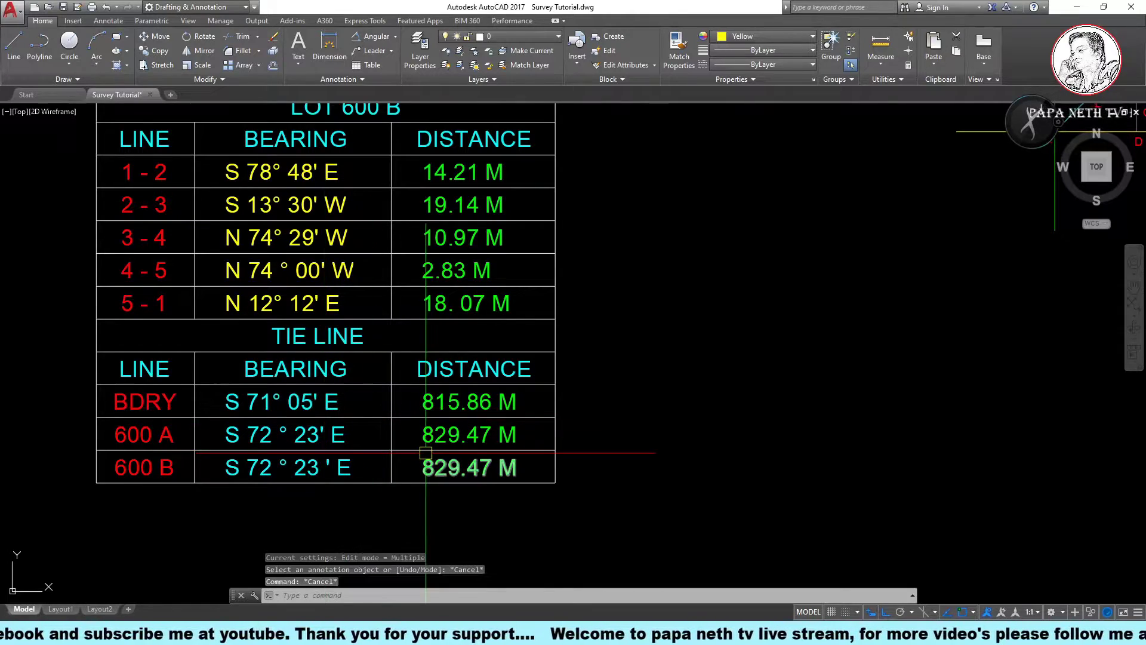
pyautogui.press('Escape')
pyautogui.scroll(-5, 409, 427)
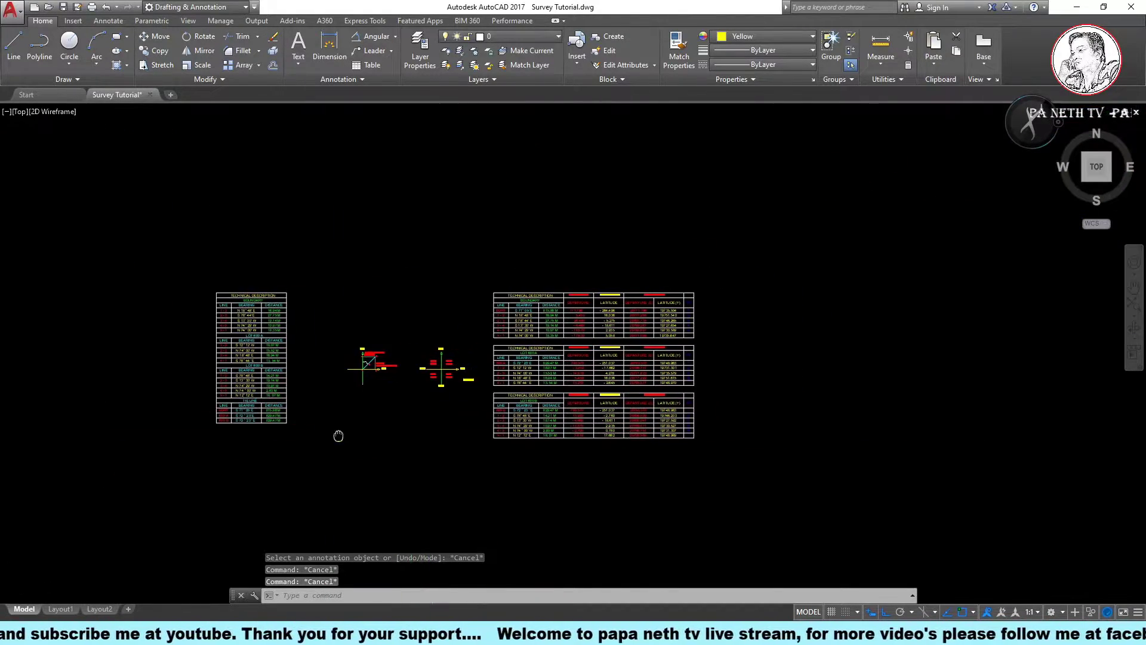
pyautogui.scroll(1, 358, 369)
pyautogui.scroll(1, 500, 357)
pyautogui.scroll(4, 500, 358)
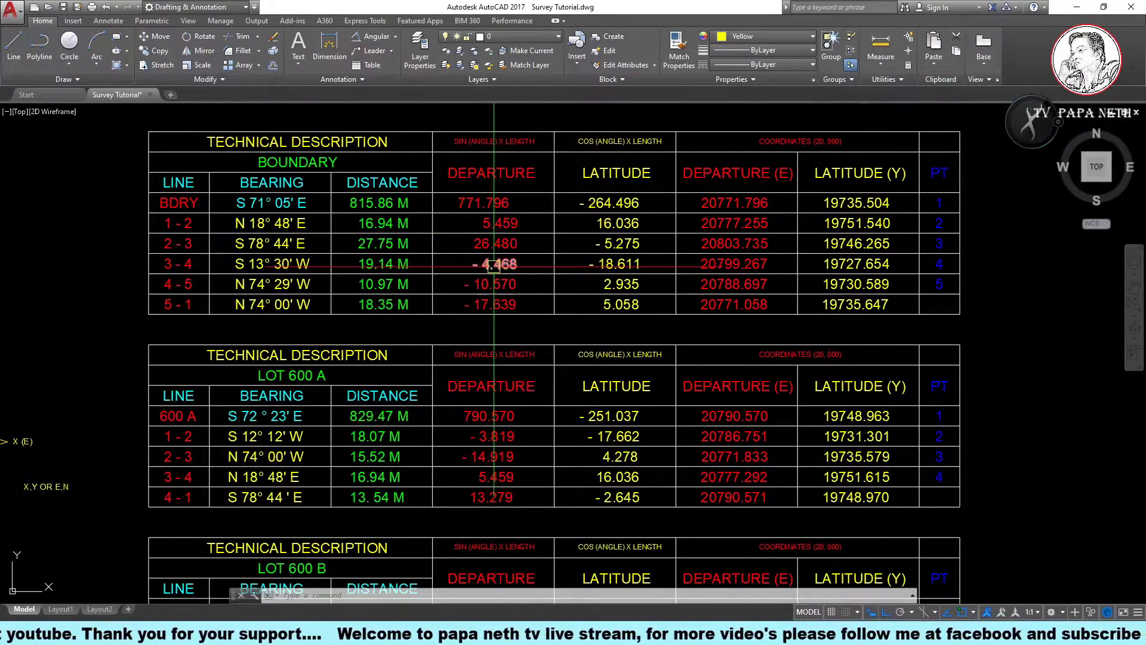
pyautogui.scroll(2, 510, 181)
pyautogui.scroll(2, 494, 239)
pyautogui.click(481, 206)
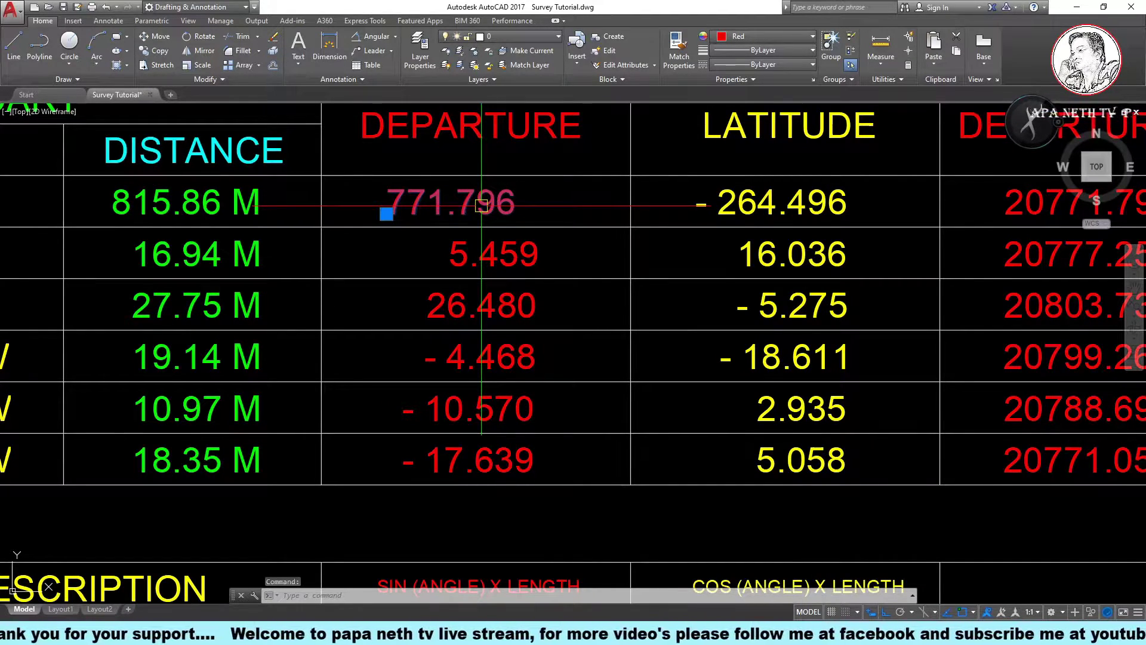
pyautogui.write('m')
pyautogui.press('Return')
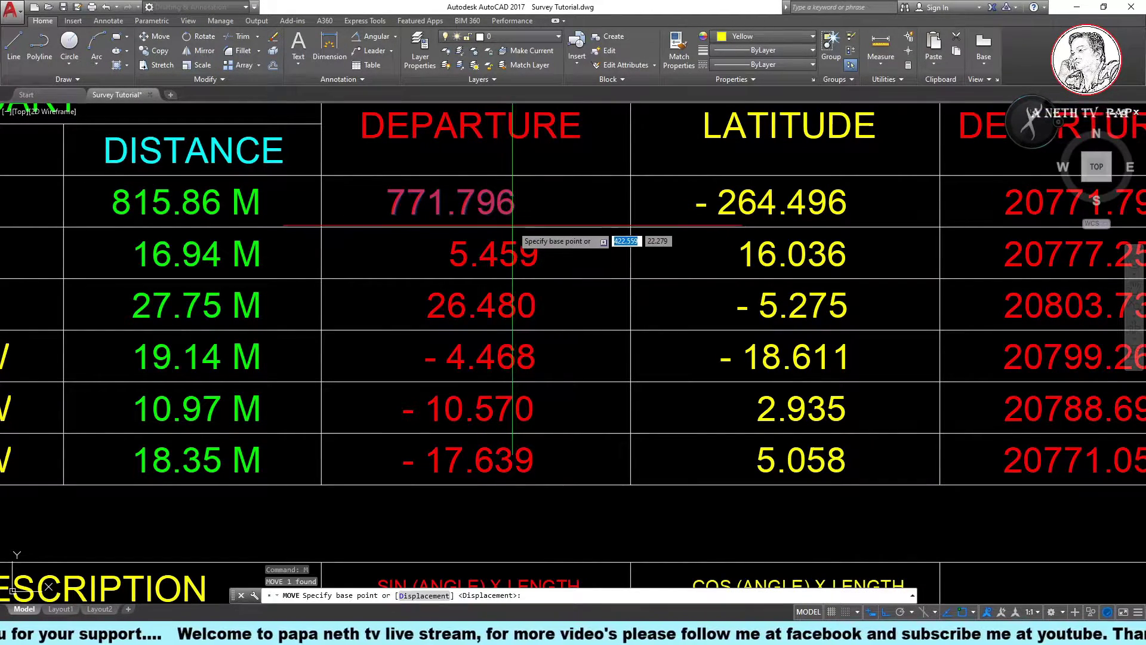
pyautogui.click(524, 227)
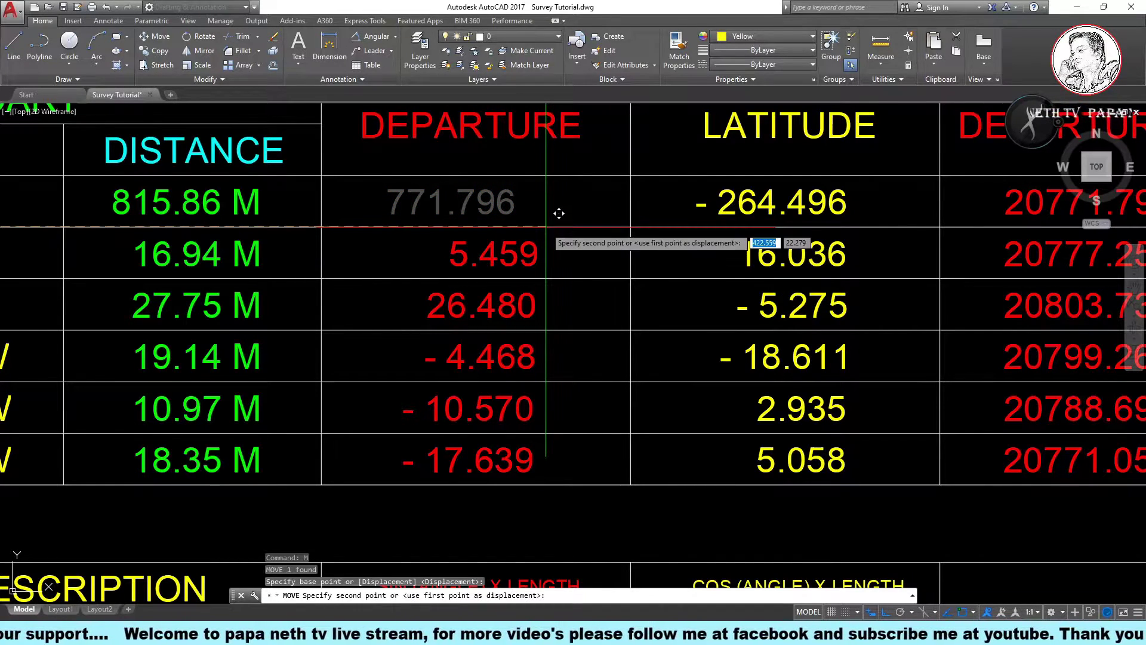
pyautogui.press('F3')
pyautogui.press('Escape')
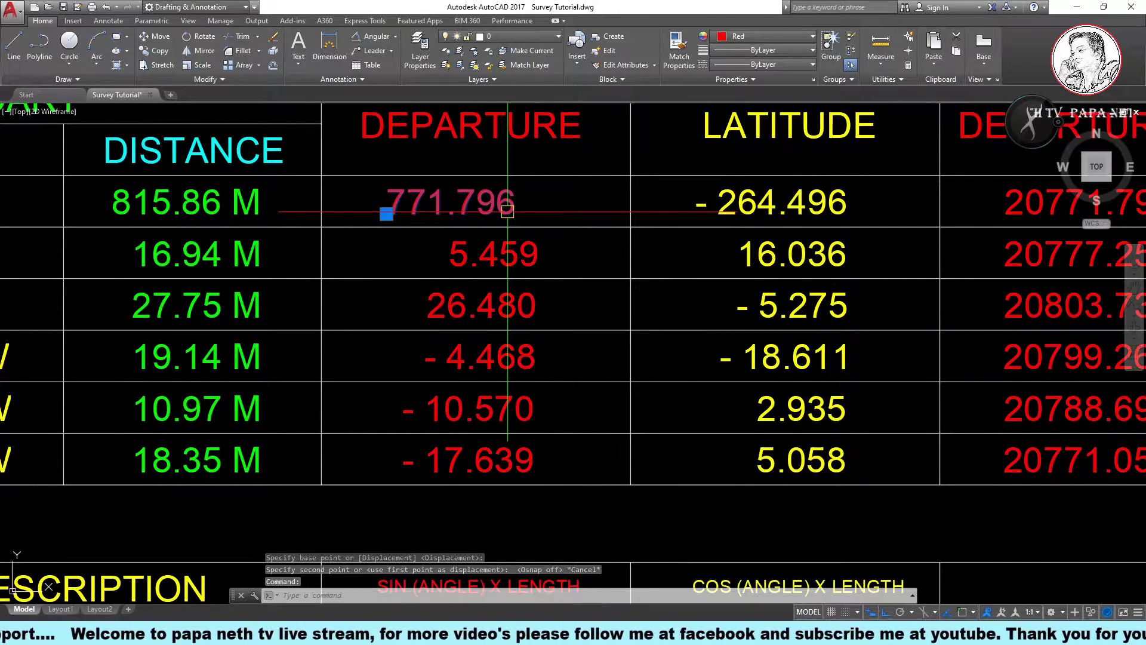
pyautogui.write('m')
pyautogui.press('Return')
pyautogui.click(526, 243)
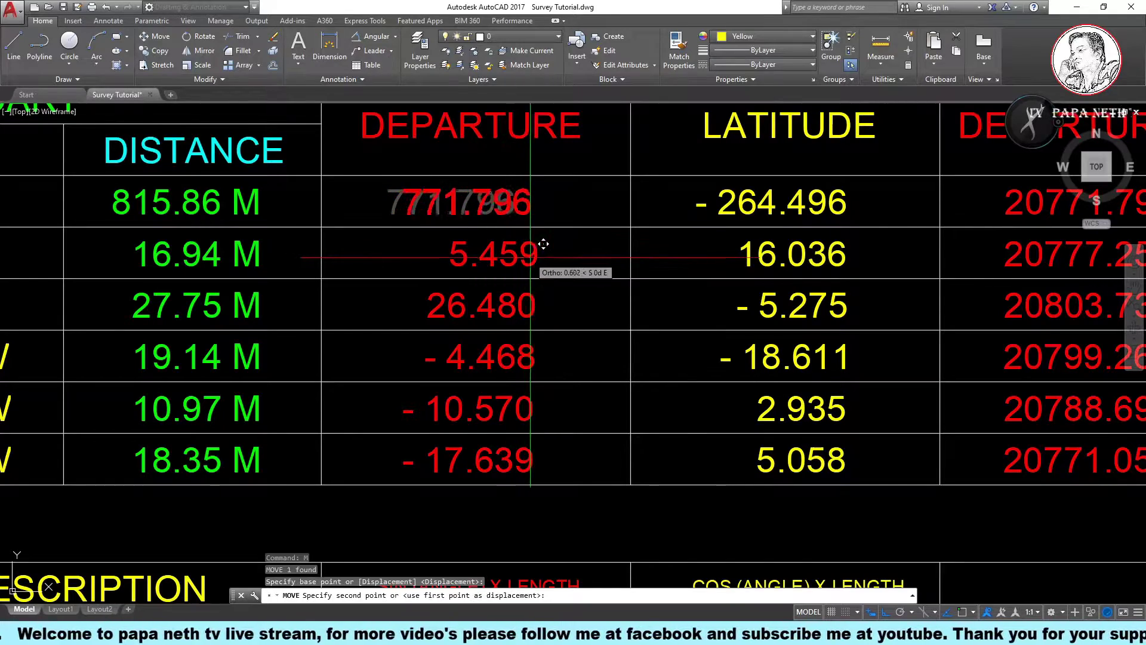
pyautogui.press('Escape')
pyautogui.scroll(-8, 523, 311)
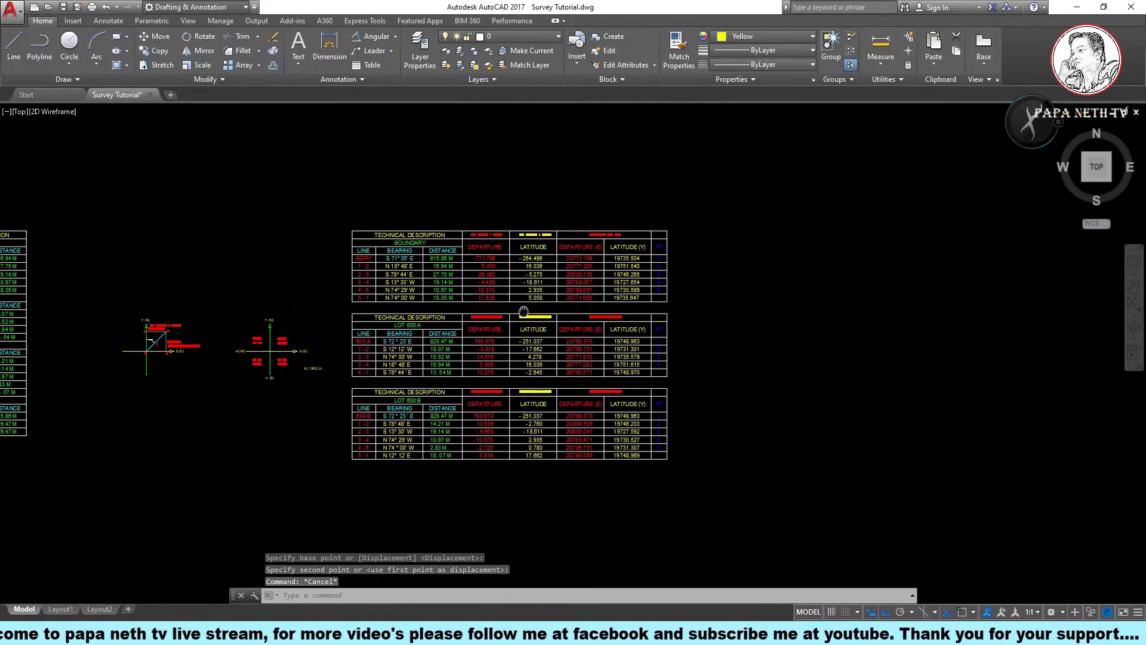
pyautogui.scroll(2, 523, 311)
pyautogui.press('Escape')
pyautogui.press('Escape')
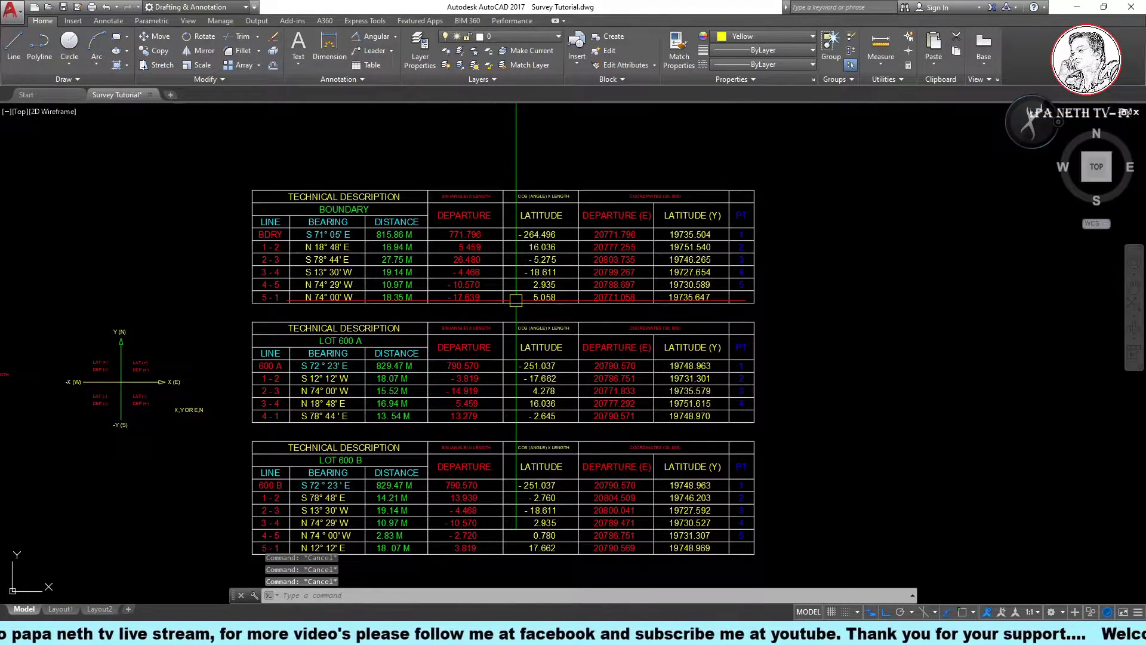
pyautogui.scroll(4, 611, 225)
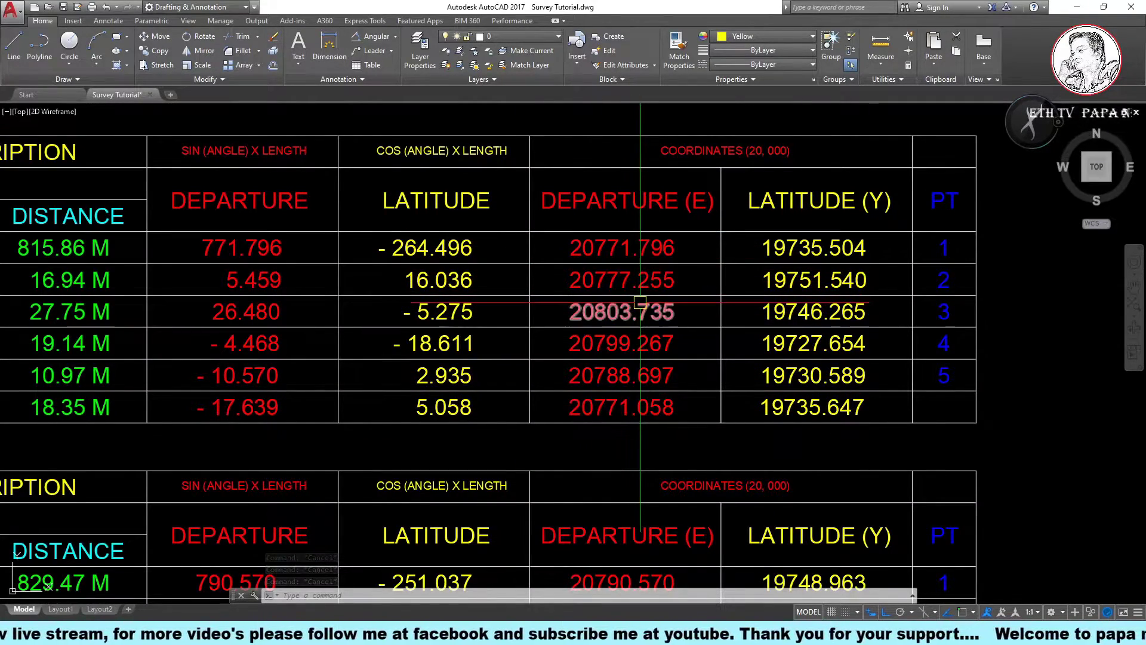
pyautogui.moveTo(640, 302); pyautogui.dragTo(641, 360, button='middle')
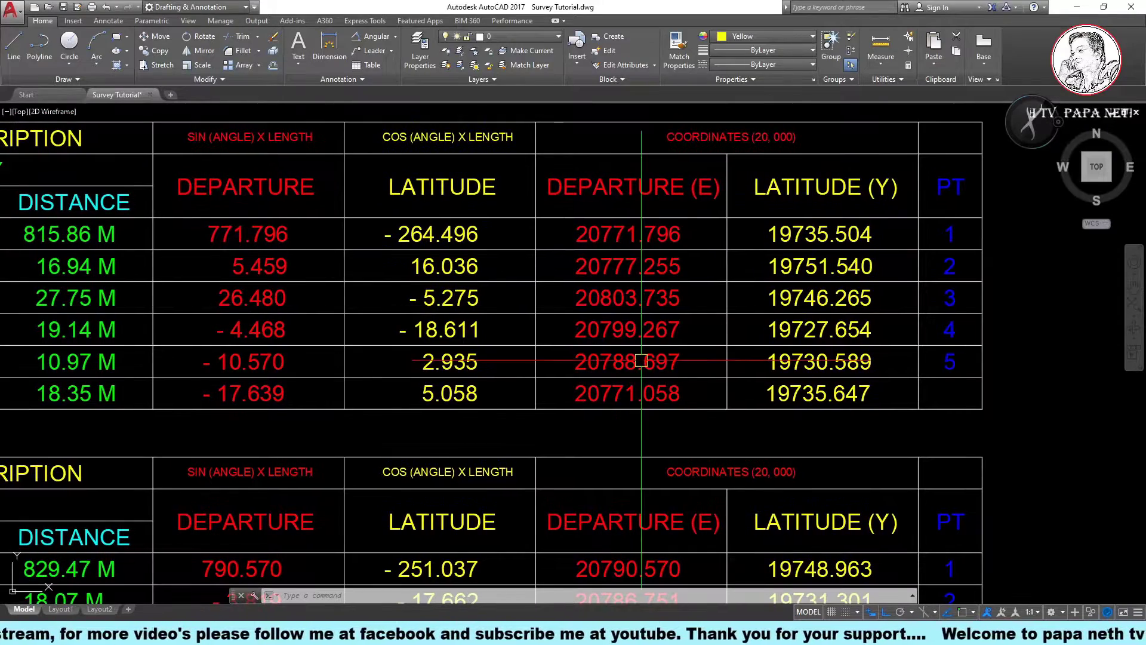
pyautogui.scroll(-3, 641, 360)
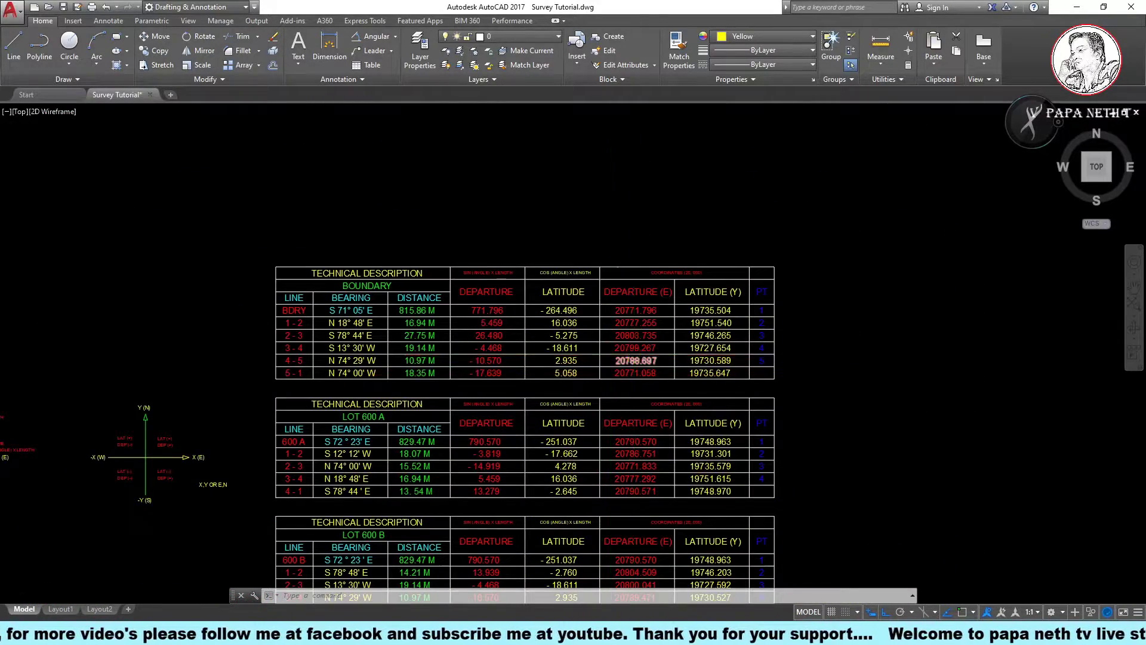
pyautogui.scroll(1, 634, 354)
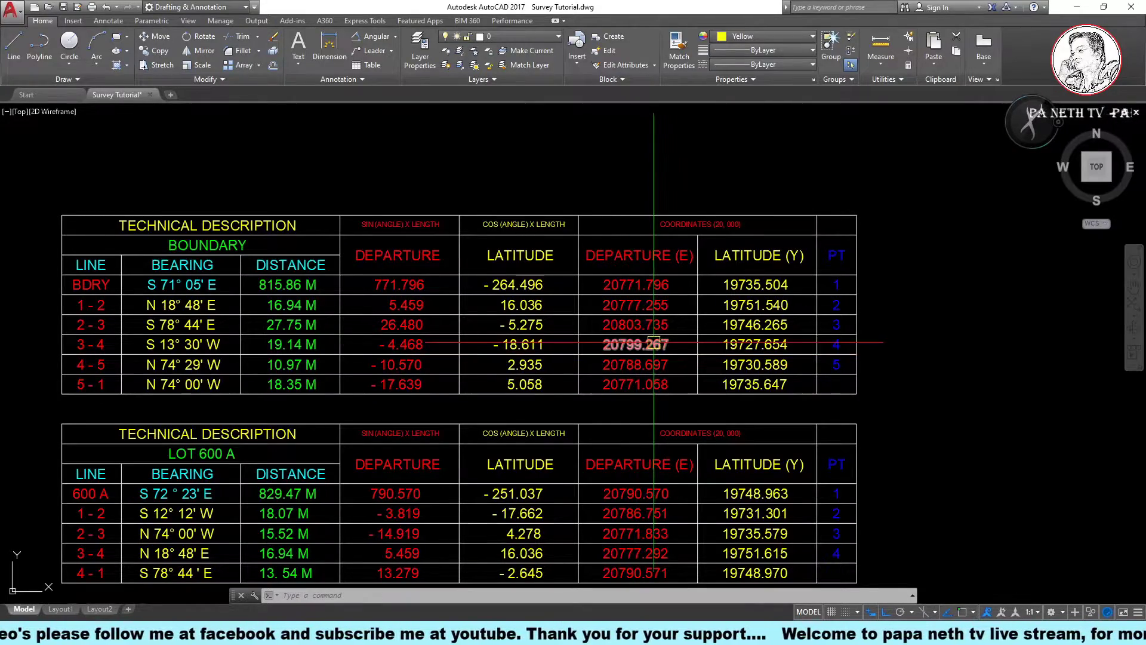
pyautogui.moveTo(628, 379); pyautogui.dragTo(736, 369, button='middle')
pyautogui.scroll(3, 722, 334)
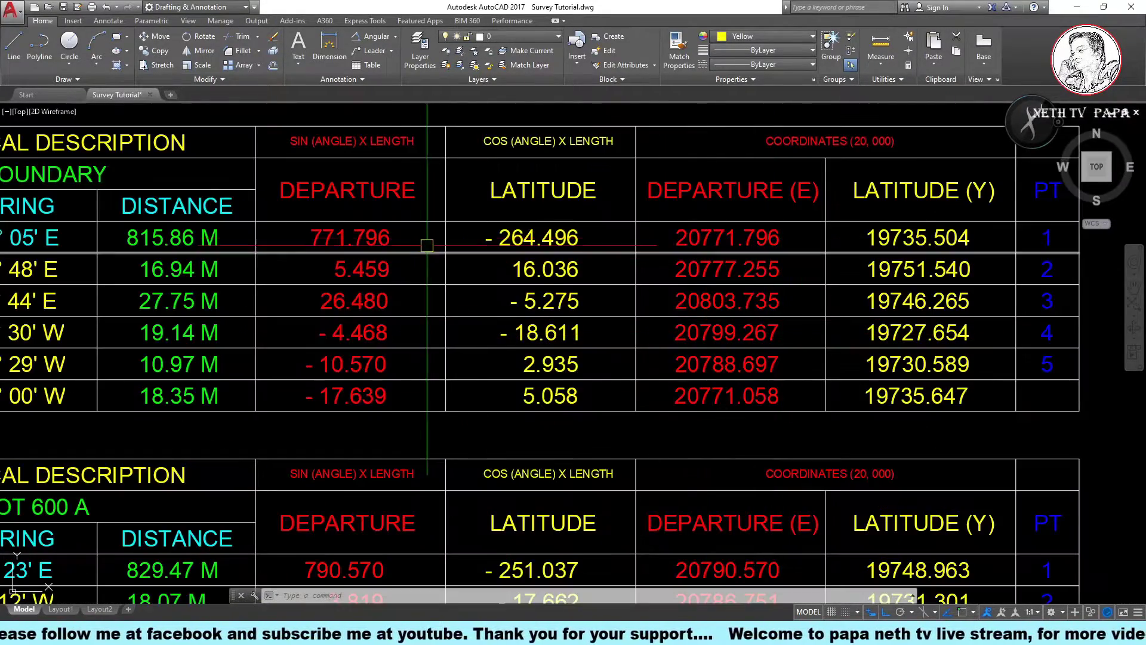
pyautogui.moveTo(36, 261); pyautogui.dragTo(334, 260, button='middle')
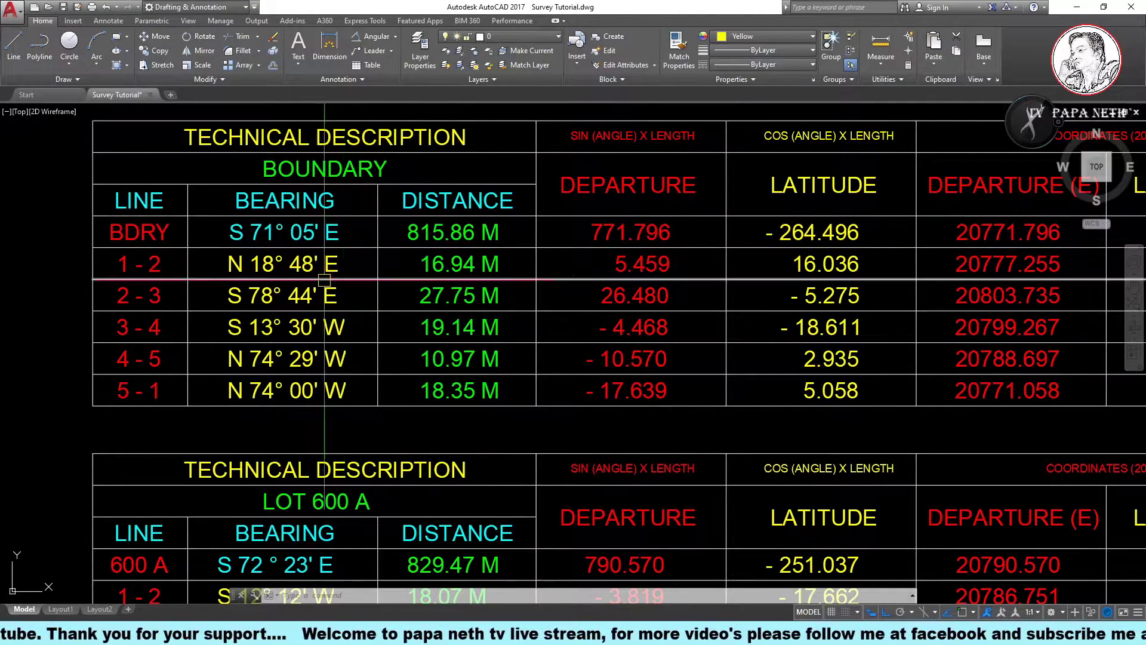
pyautogui.moveTo(323, 265)
pyautogui.mouseDown(button='middle')
pyautogui.moveTo(305, 269)
pyautogui.moveTo(371, 237)
pyautogui.mouseUp(button='middle')
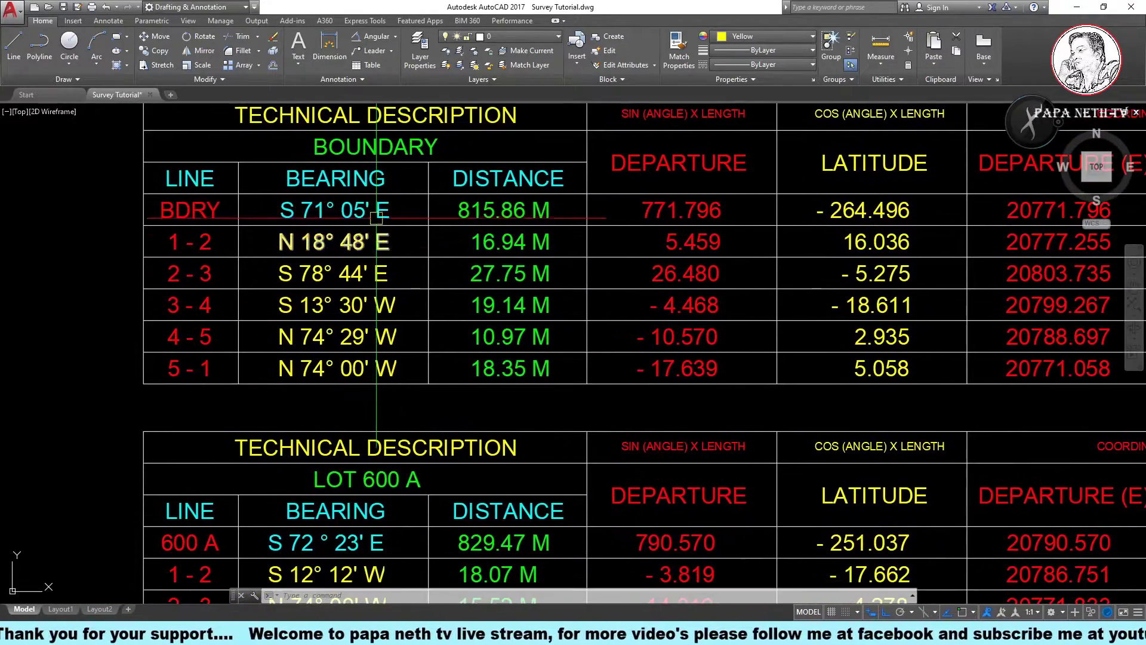
pyautogui.scroll(3, 382, 242)
pyautogui.scroll(1, 396, 247)
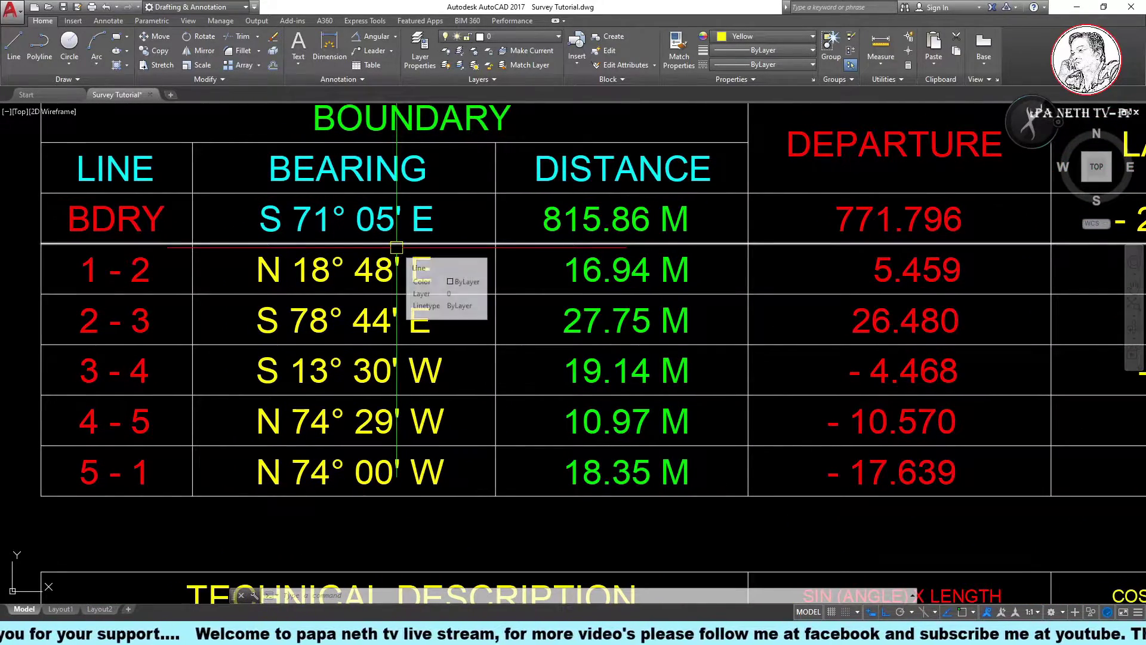
pyautogui.moveTo(396, 248)
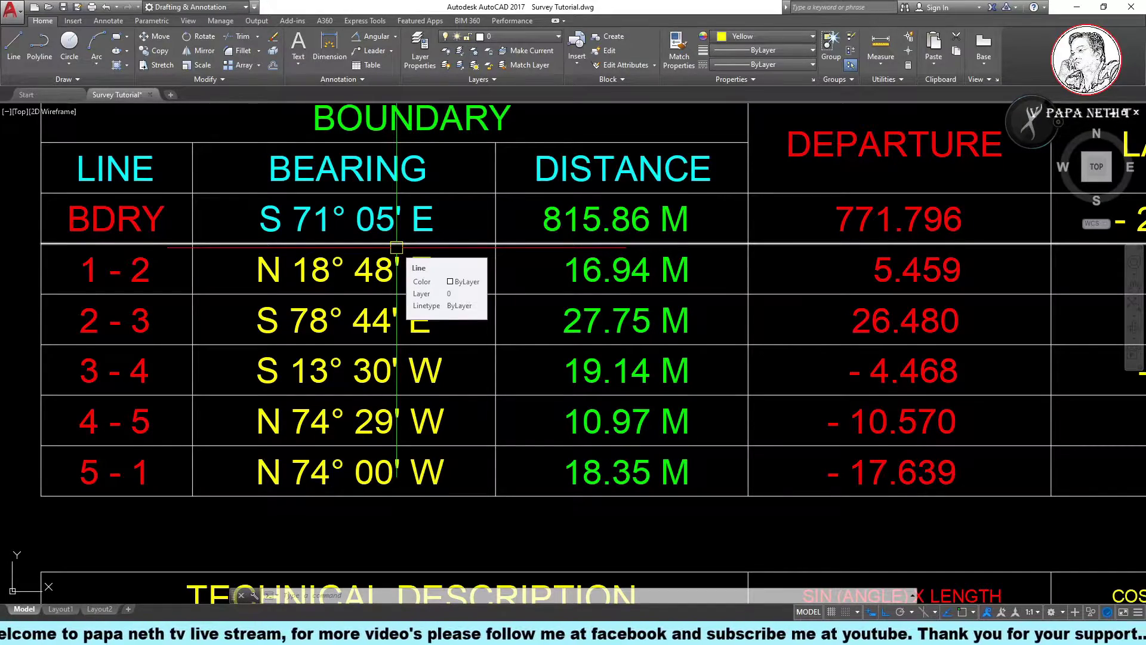
pyautogui.scroll(-1, 397, 246)
pyautogui.scroll(-3, 397, 246)
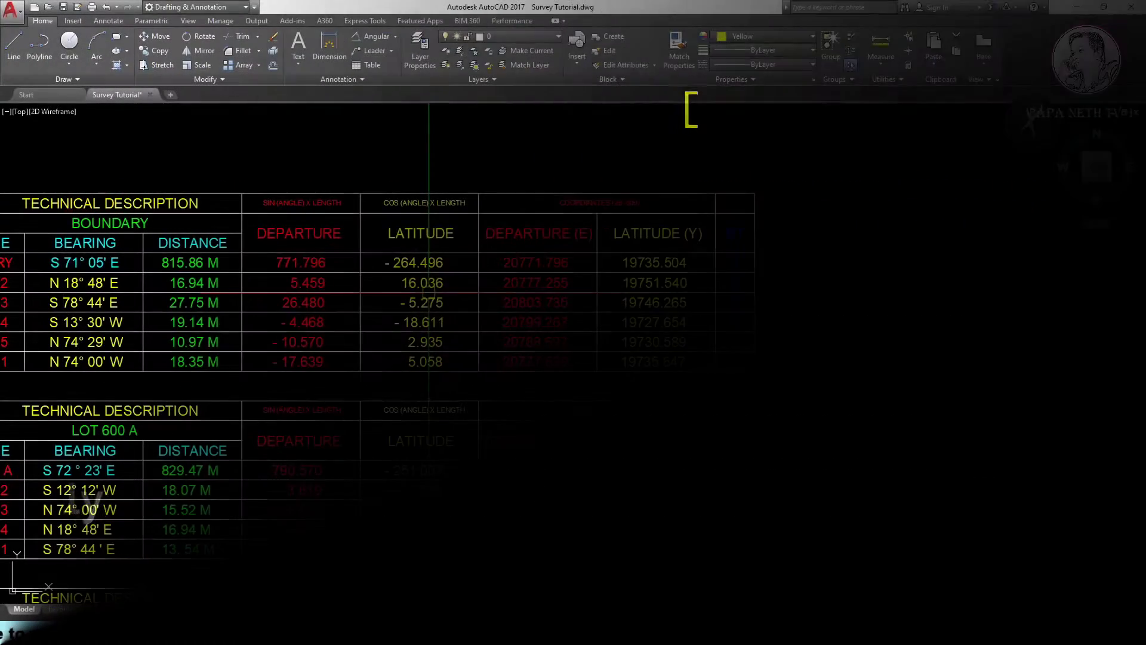
# Select the three technical description tables and start a copy, then cancel it
pyautogui.scroll(-3, 564, 307)
pyautogui.scroll(-4, 564, 307)
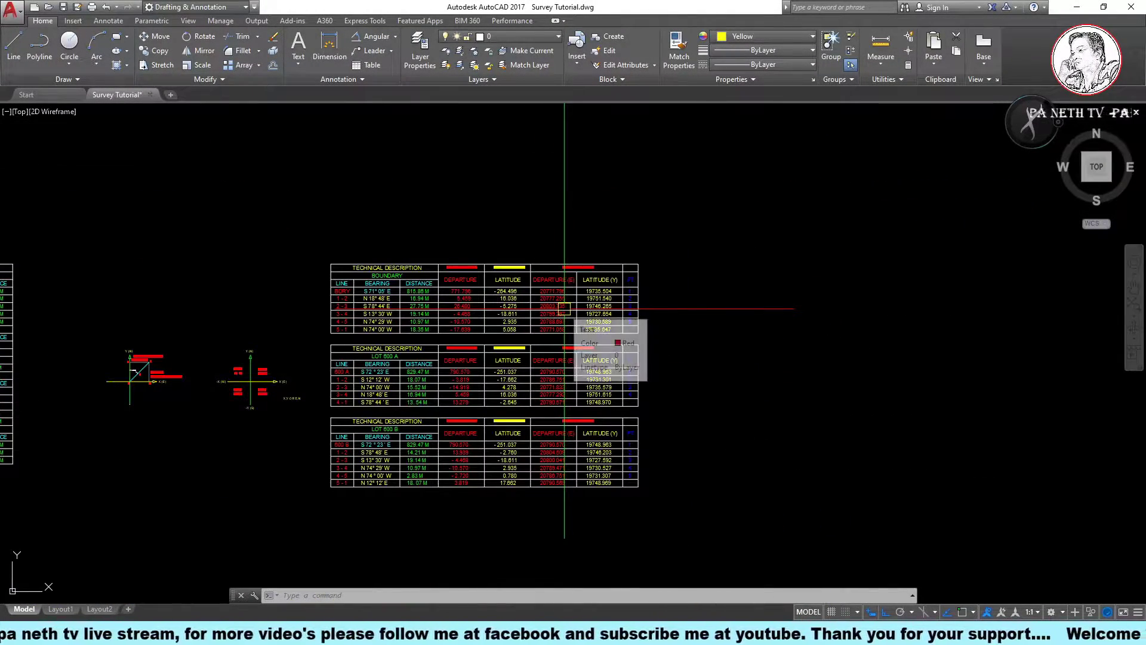
pyautogui.press('Escape')
pyautogui.press('Escape')
pyautogui.click(695, 234)
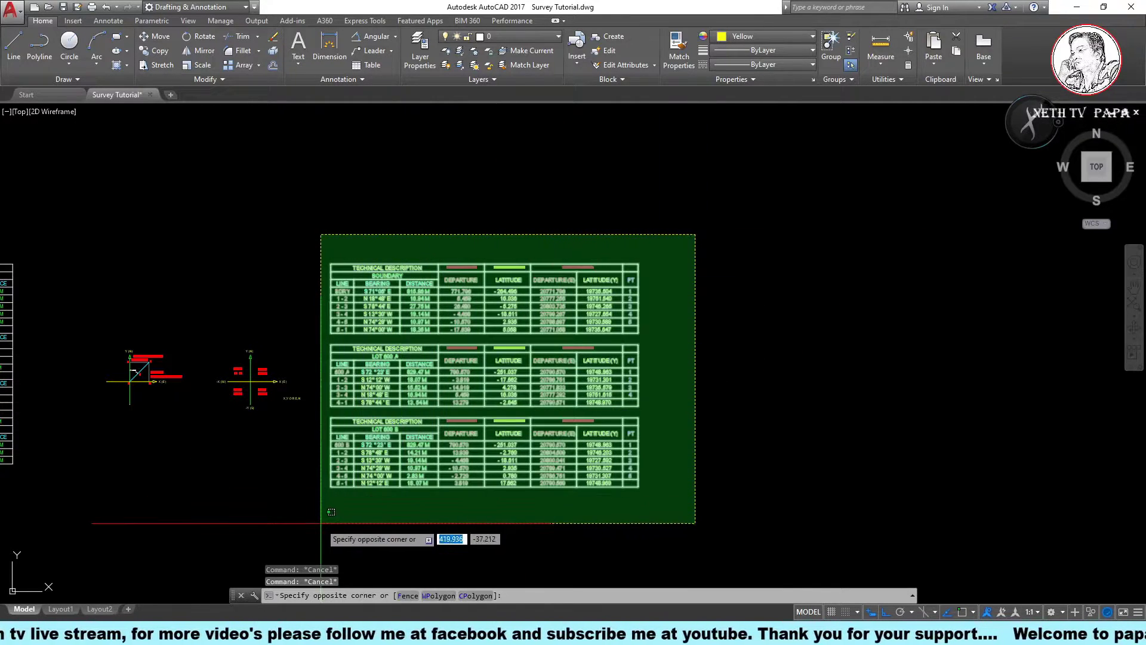
pyautogui.click(331, 511)
pyautogui.write('co')
pyautogui.press('Return')
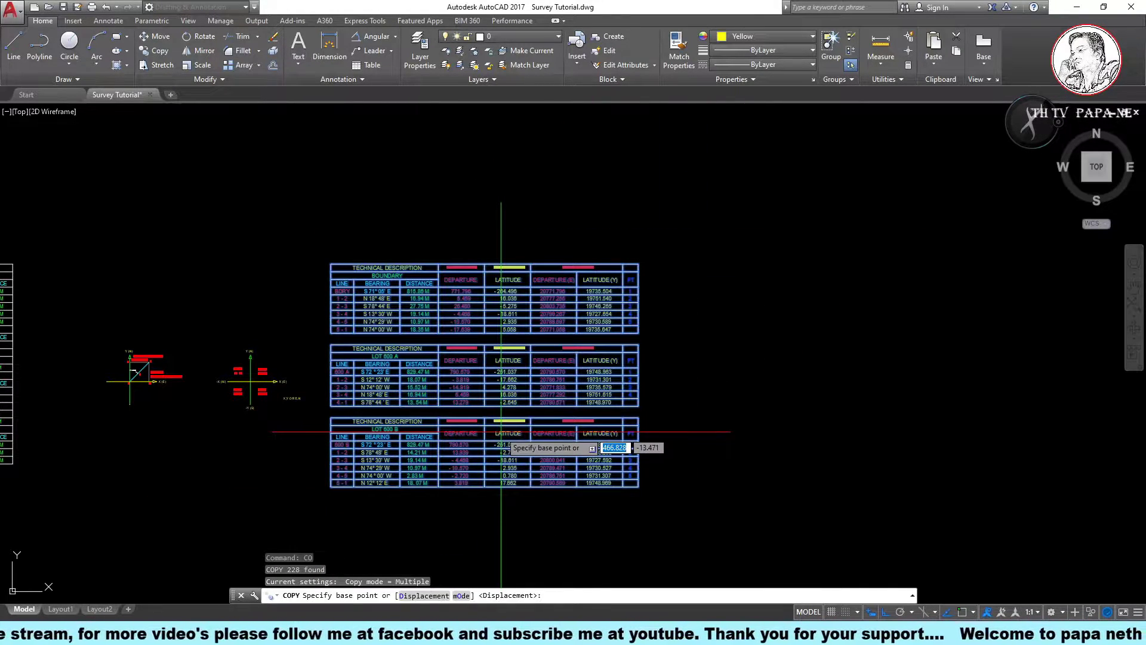
pyautogui.click(501, 431)
pyautogui.press('Escape')
# Copy the three tables to a new spot with ortho turned off
pyautogui.click(710, 241)
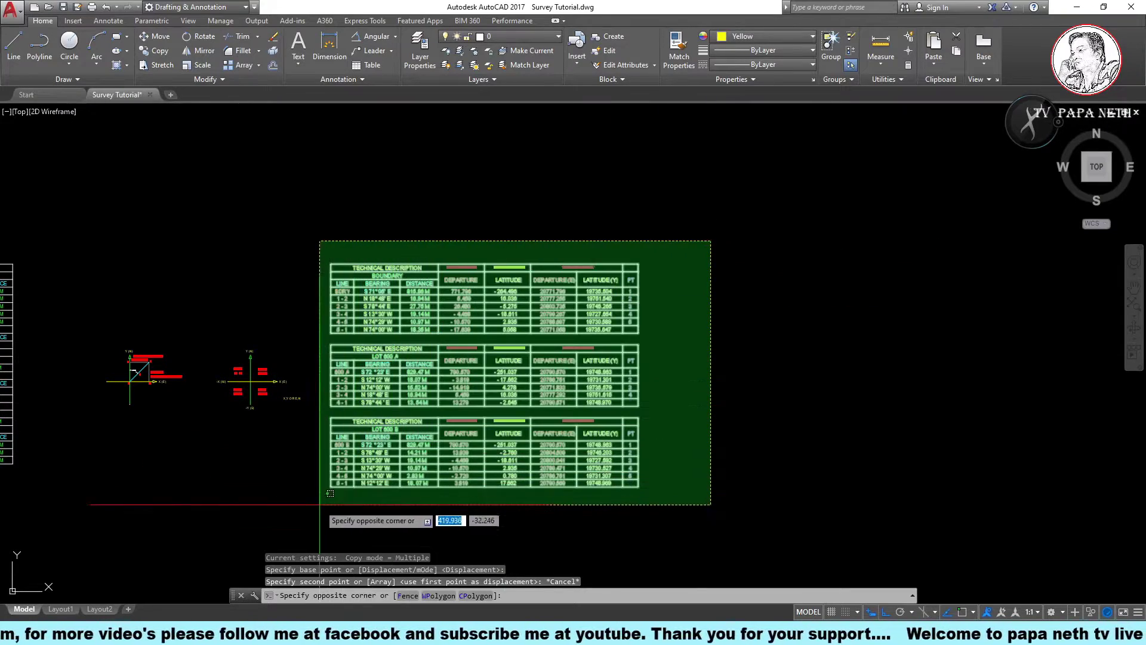
pyautogui.click(320, 504)
pyautogui.press('Return')
pyautogui.click(310, 509)
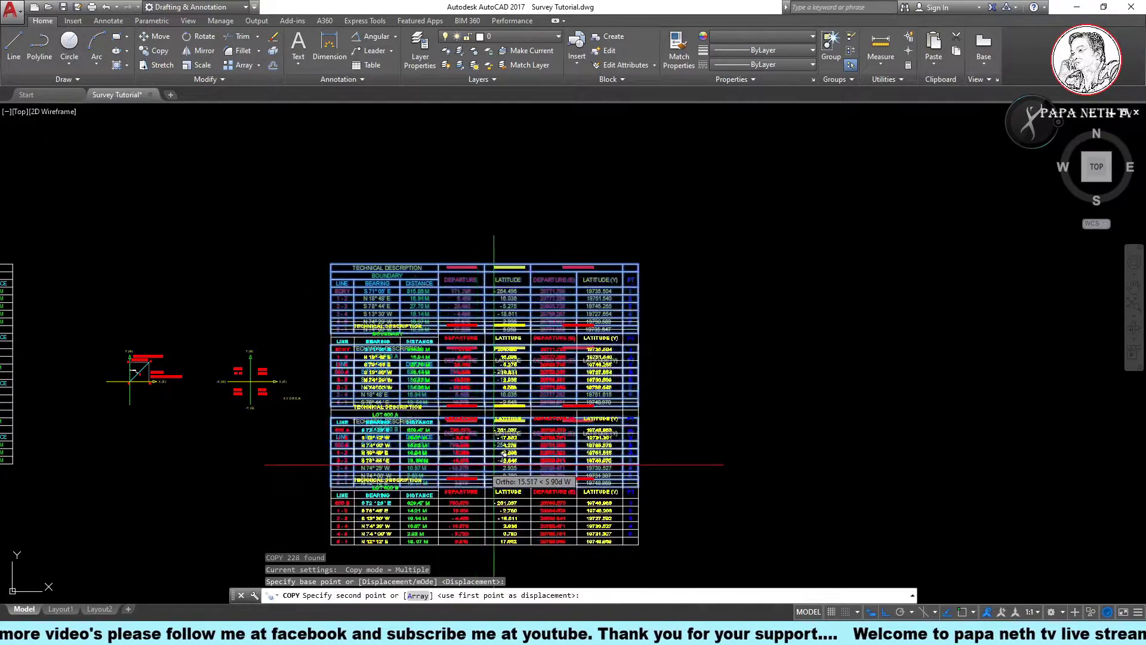
pyautogui.scroll(-10, 573, 413)
pyautogui.press('F8')
pyautogui.scroll(5, 573, 413)
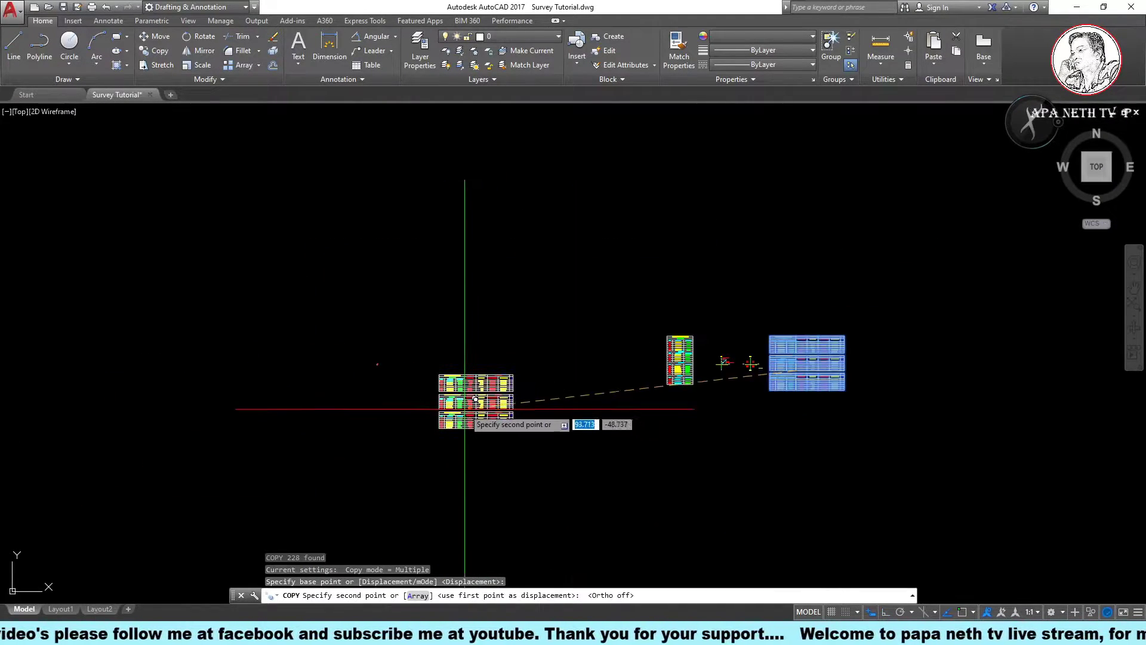
pyautogui.scroll(-4, 460, 396)
pyautogui.scroll(5, 455, 389)
pyautogui.scroll(3, 511, 402)
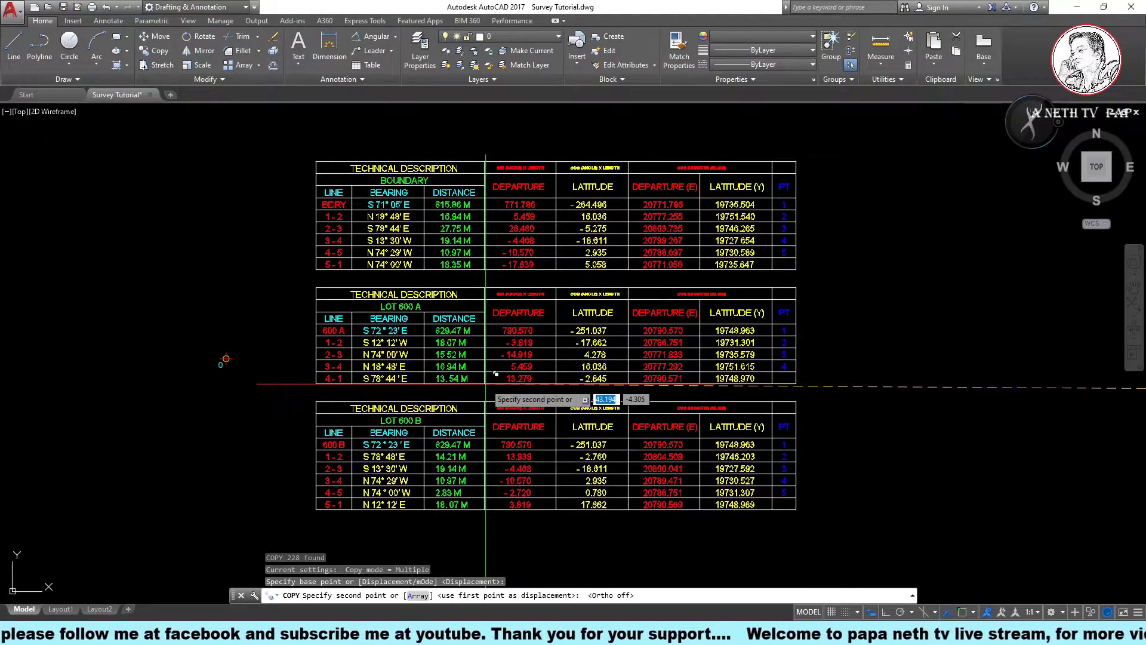
pyautogui.moveTo(496, 373); pyautogui.dragTo(472, 282, button='middle')
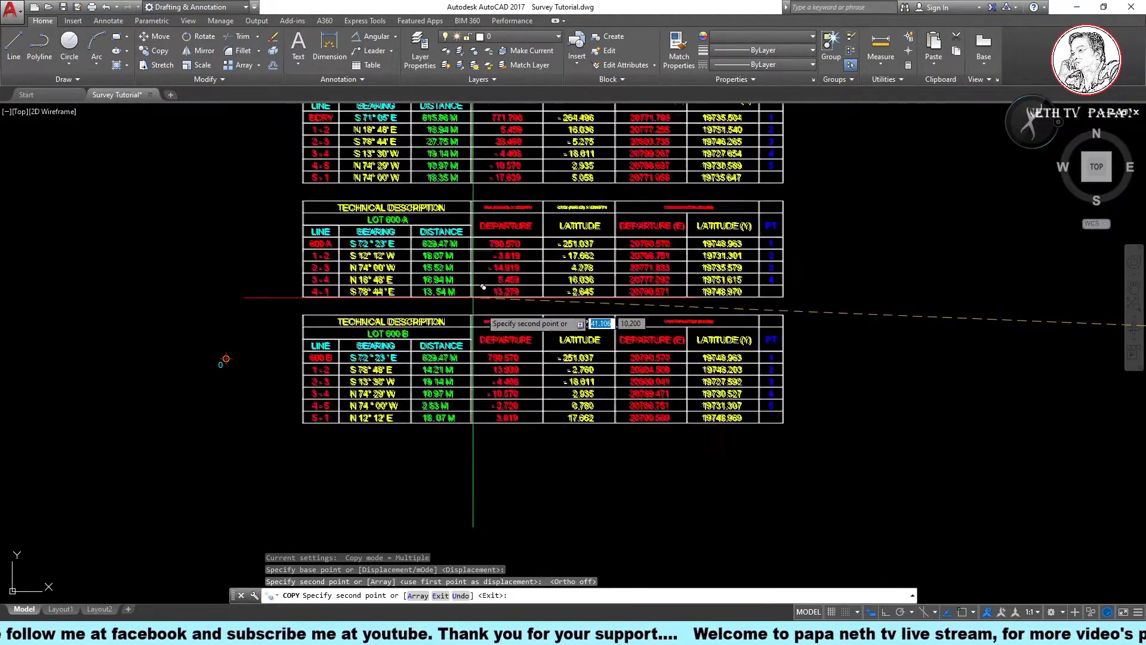
pyautogui.click(468, 281)
pyautogui.press('Escape')
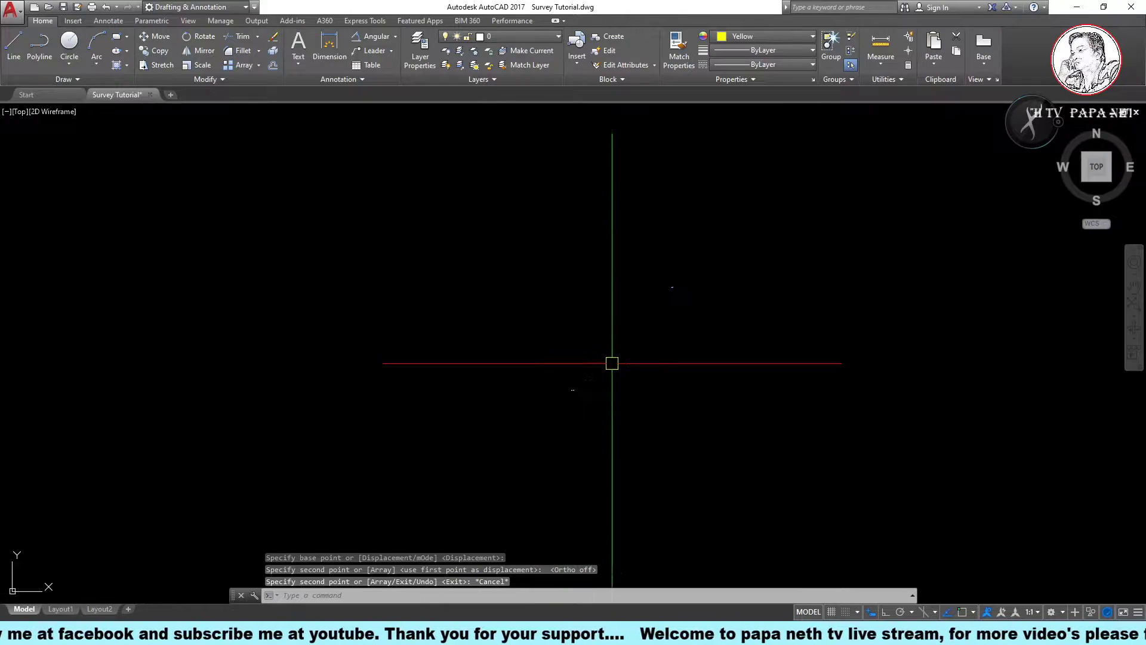
# Erase the stray group of 309 objects
pyautogui.click(599, 325)
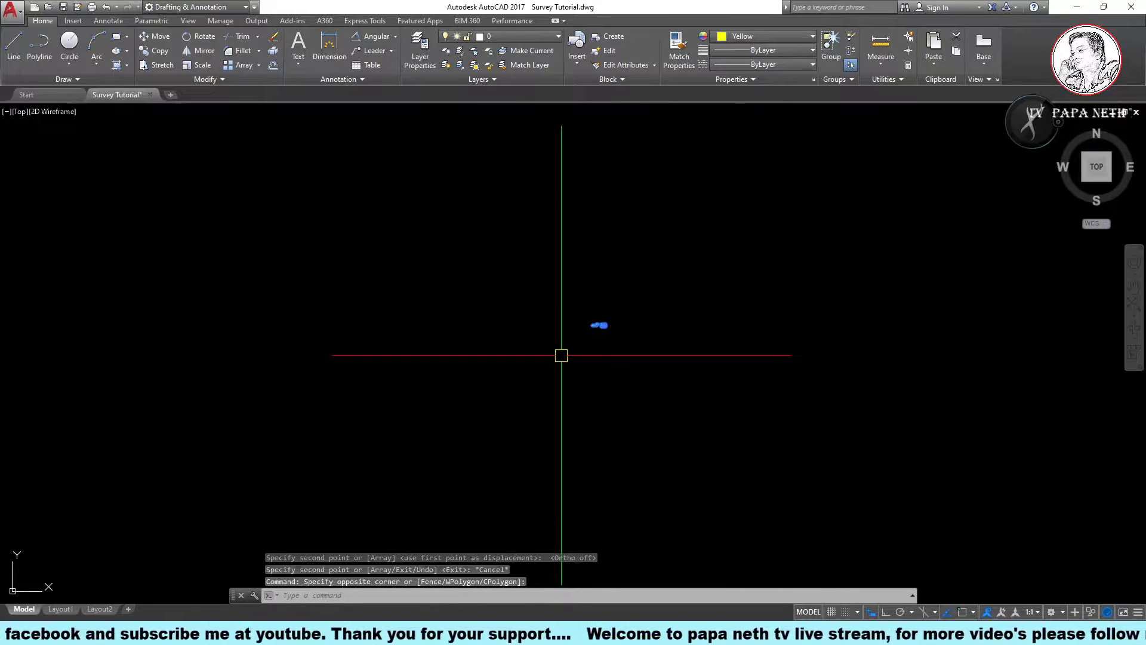
pyautogui.click(562, 355)
pyautogui.press('Delete')
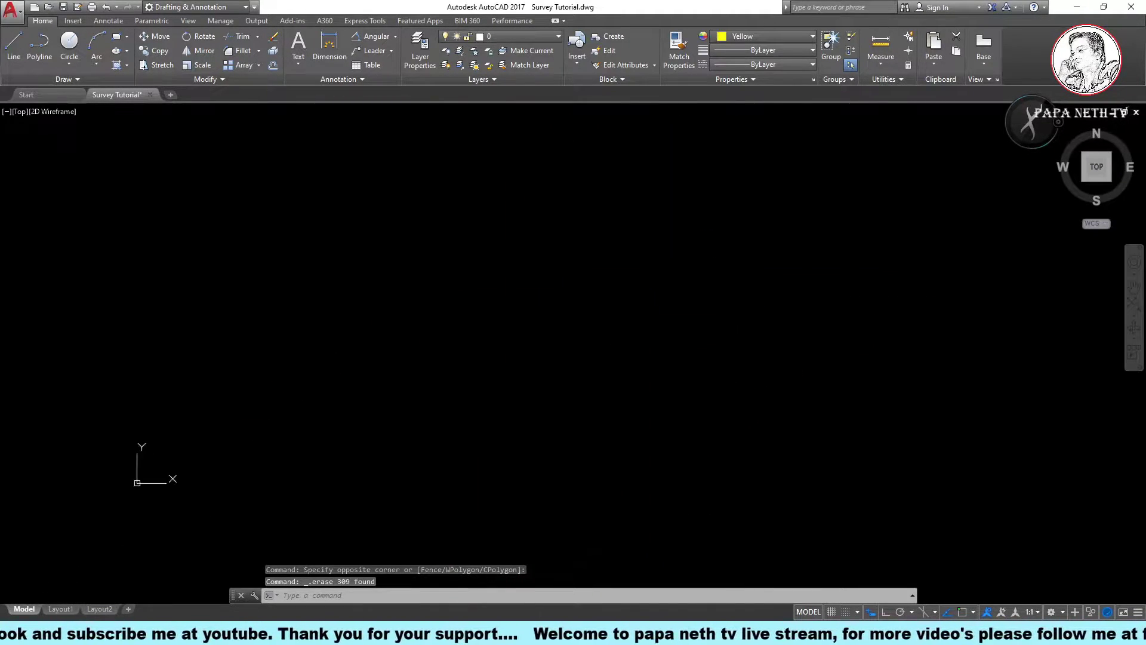
# Start copying the circled 0 marker, using its centre as the base point
pyautogui.scroll(3, 515, 520)
pyautogui.scroll(3, 489, 504)
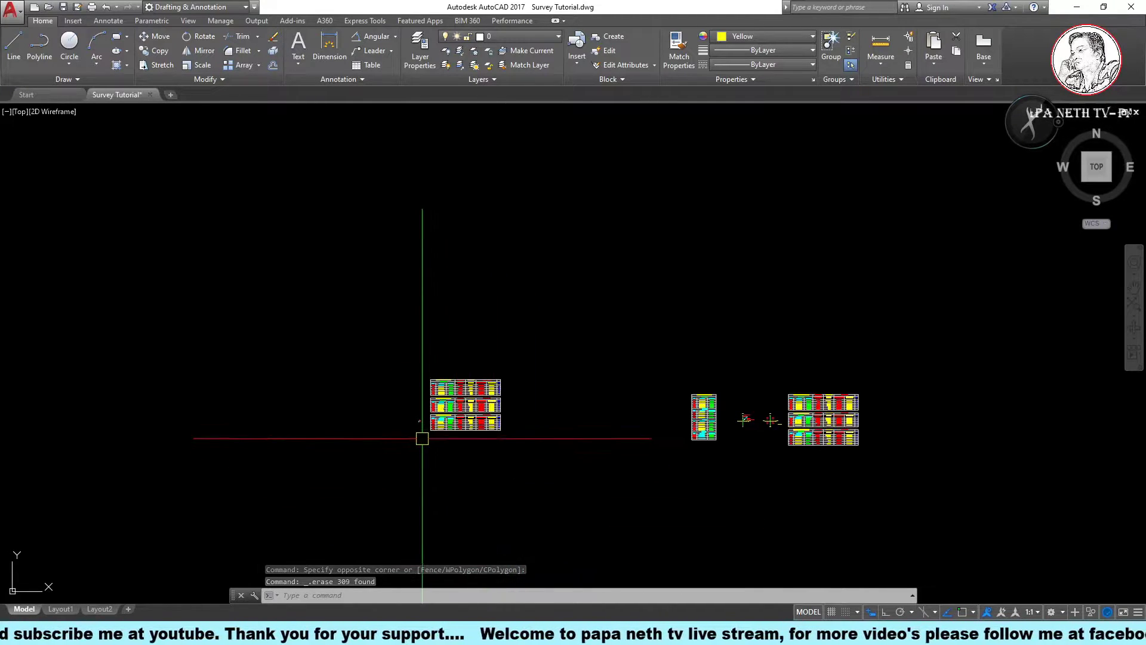
pyautogui.scroll(5, 418, 418)
pyautogui.scroll(5, 418, 373)
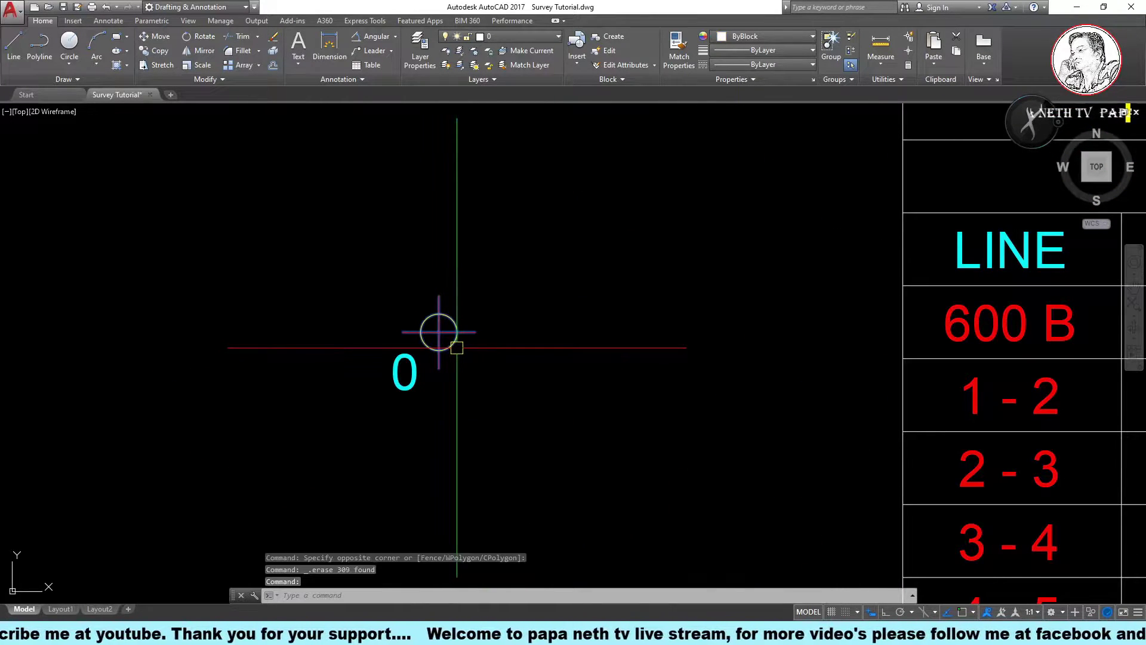
pyautogui.write('co')
pyautogui.press('Return')
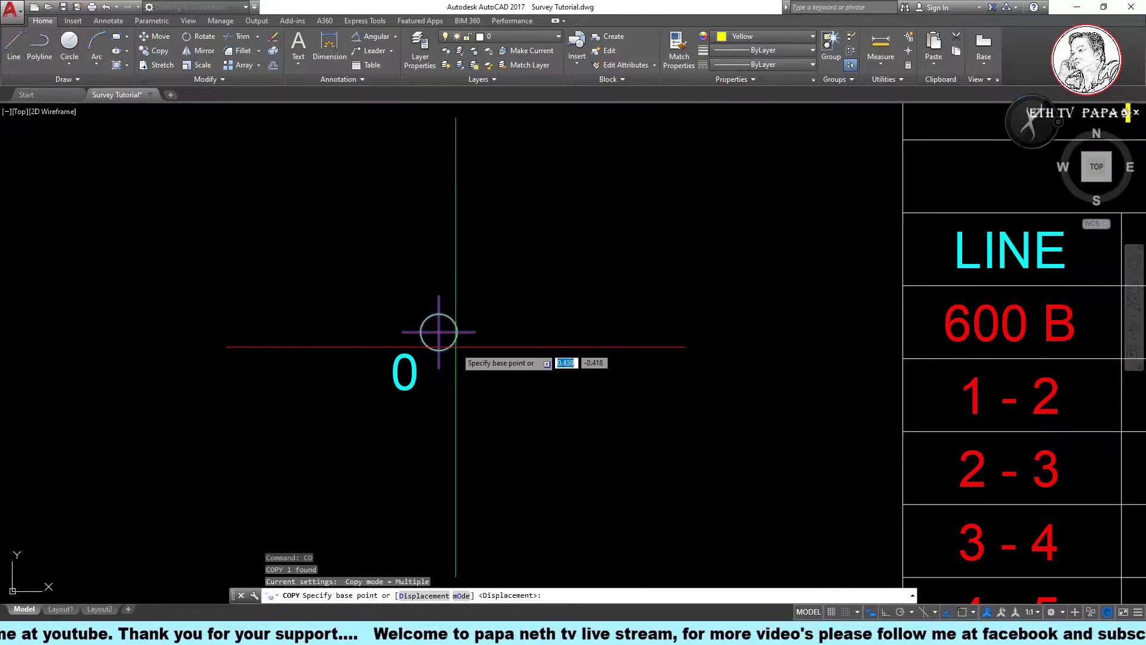
pyautogui.write('N')
pyautogui.press('Return')
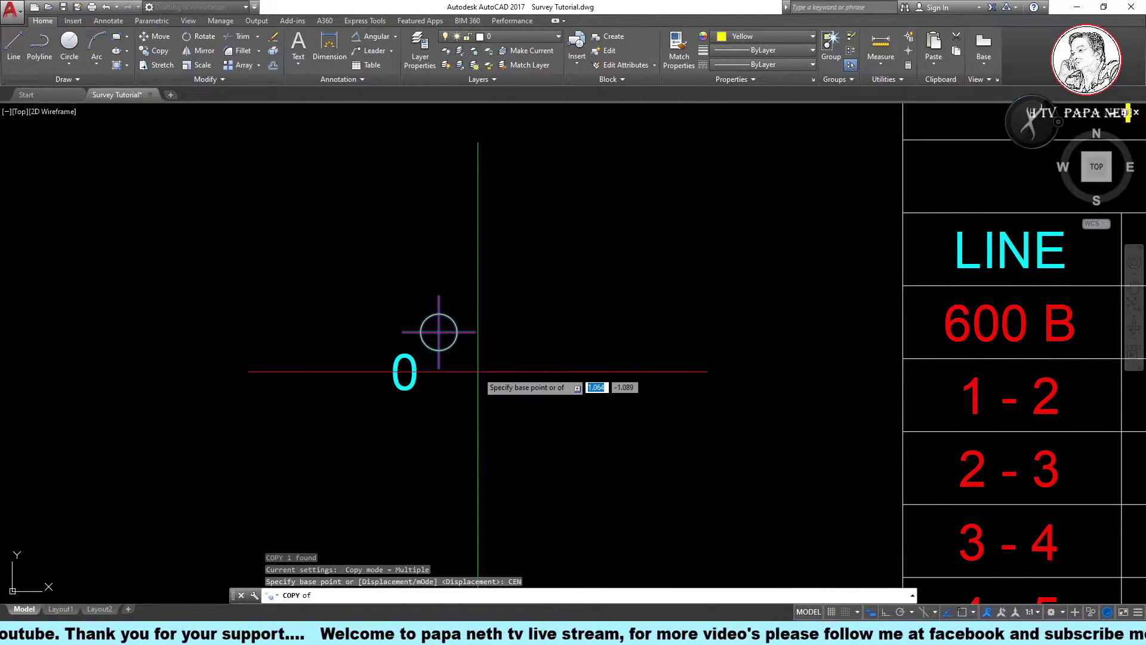
pyautogui.click(438, 332)
# Place the marker copy at point 1's coordinates, 20771.796,19735.504
pyautogui.scroll(-5, 471, 418)
pyautogui.moveTo(446, 429); pyautogui.dragTo(256, 467, button='middle')
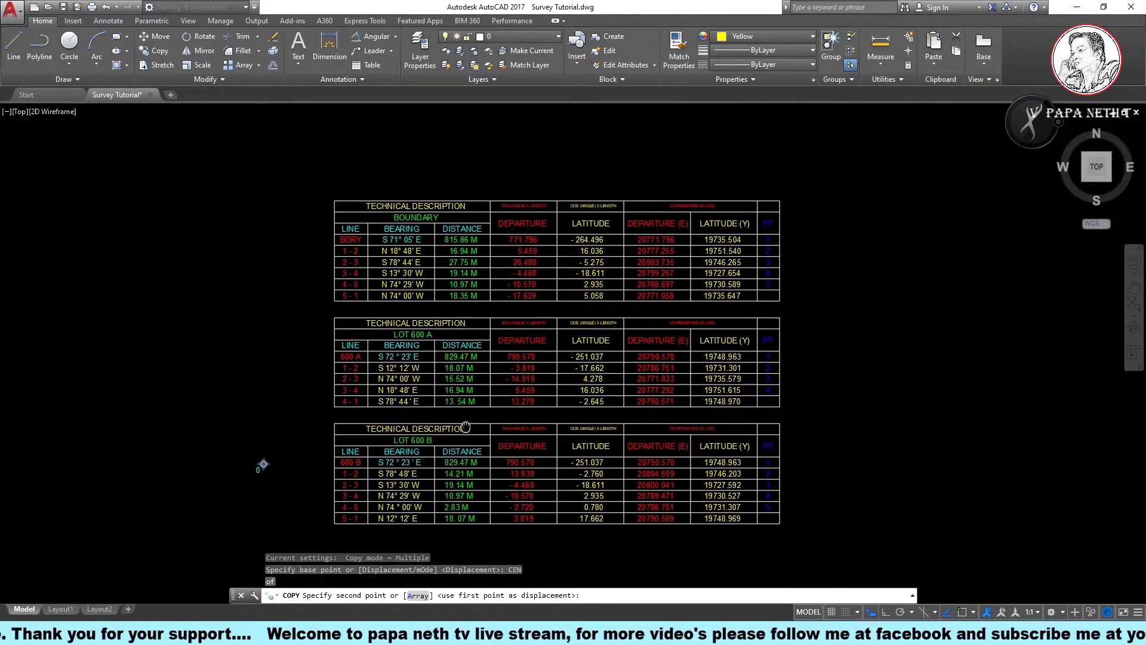
pyautogui.scroll(2, 613, 353)
pyautogui.scroll(2, 613, 353)
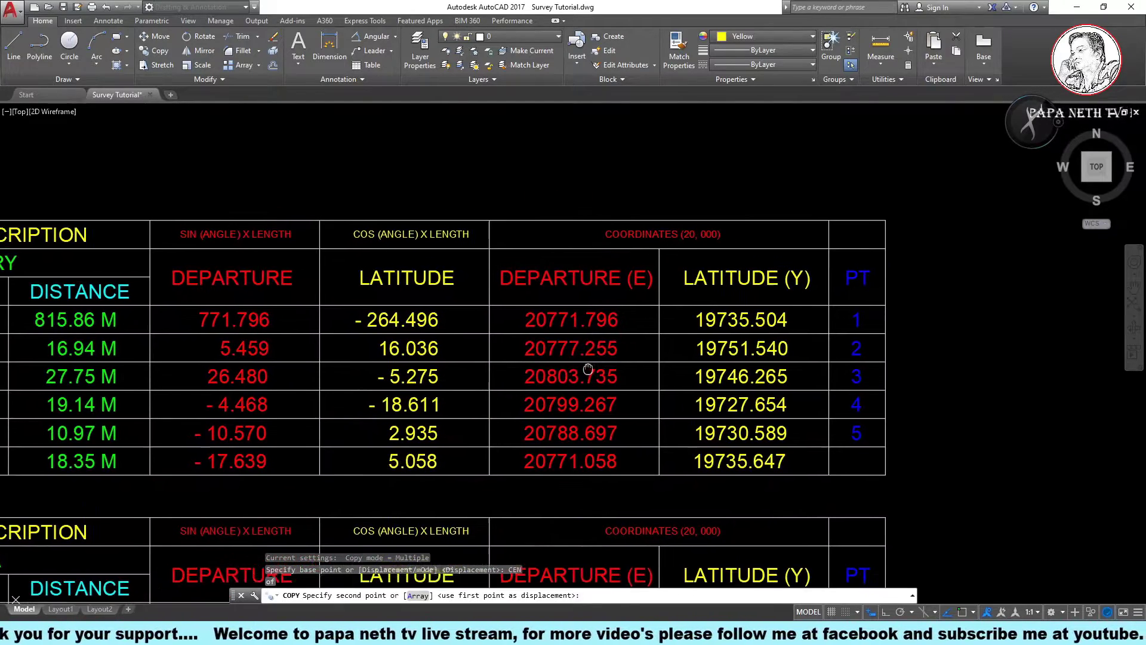
pyautogui.scroll(2, 489, 375)
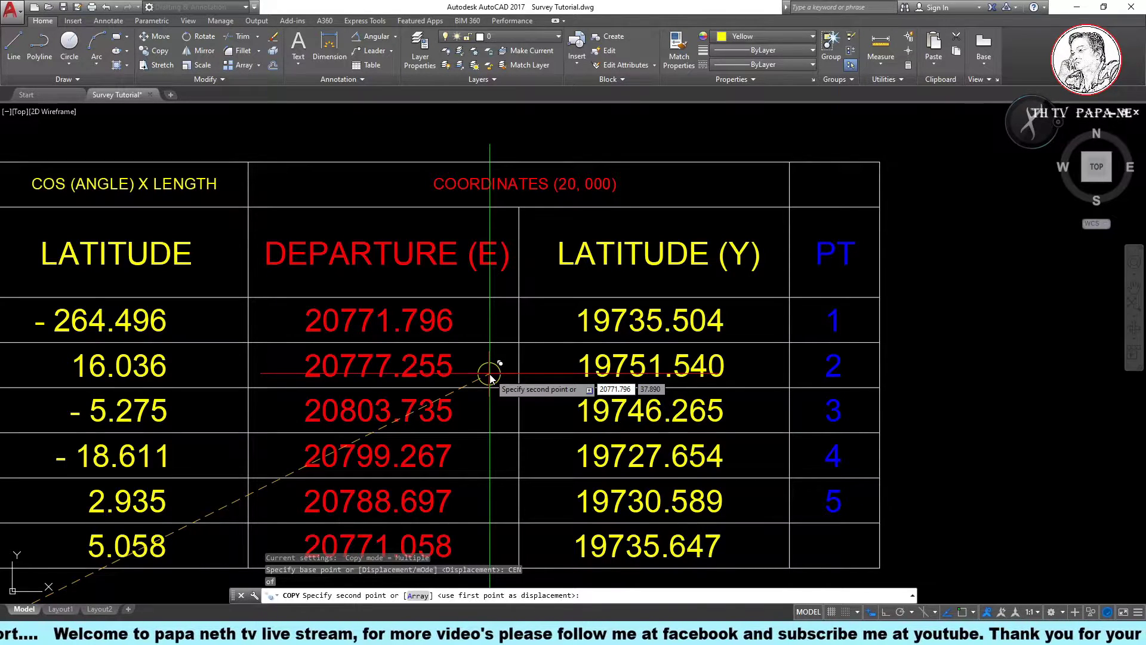
pyautogui.press('Tab')
pyautogui.write('97')
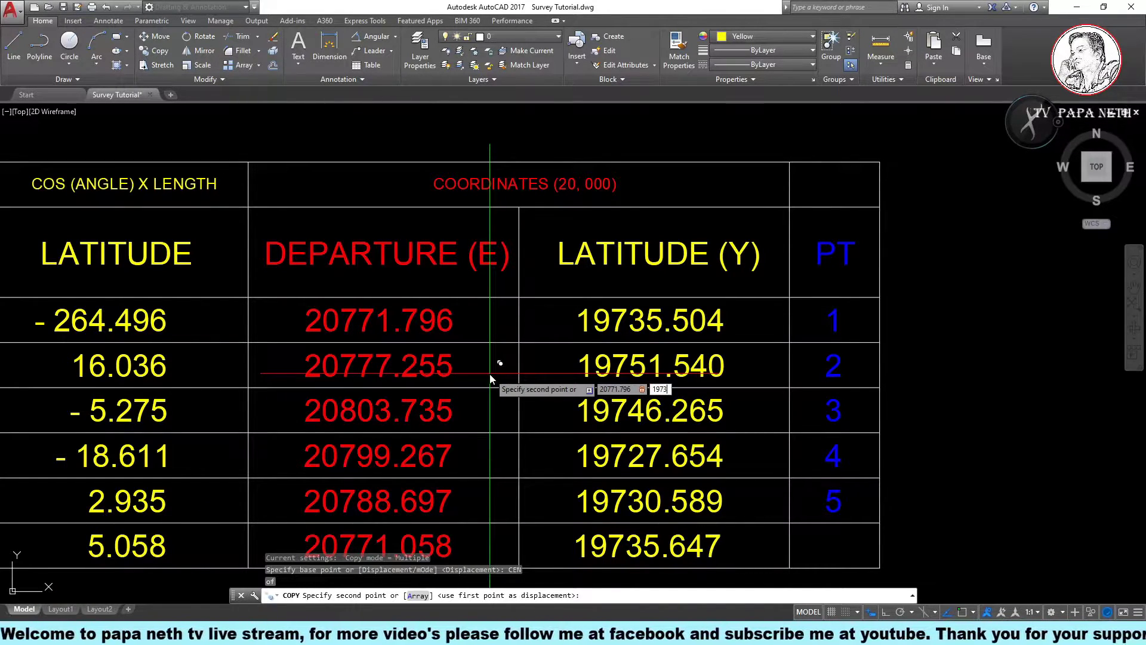
pyautogui.write('35.504')
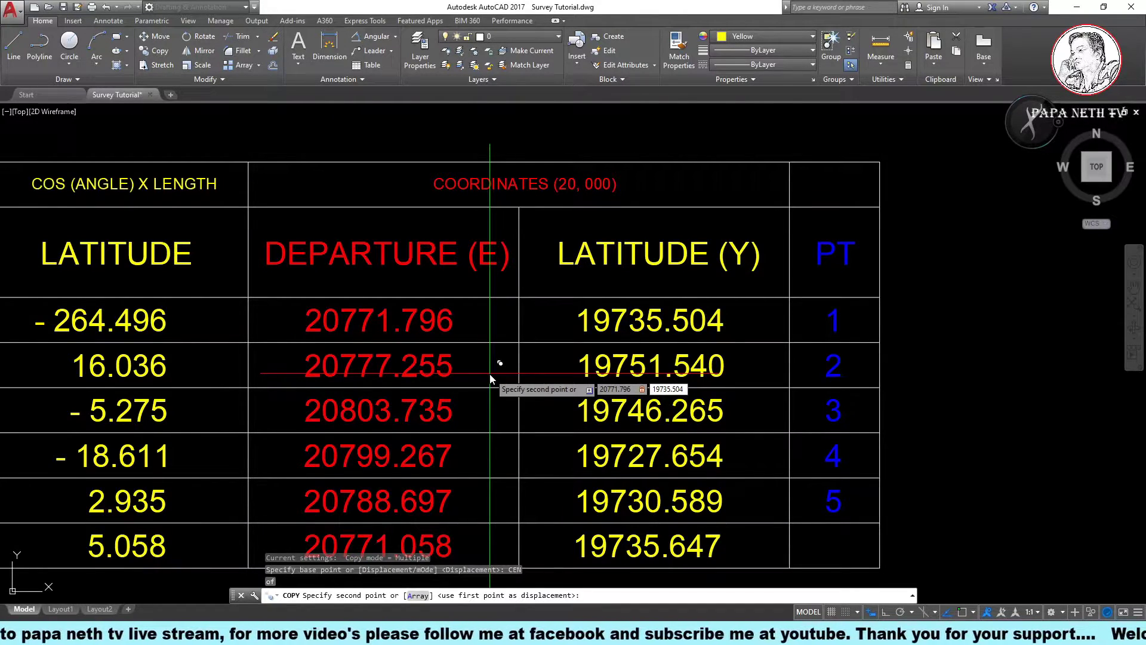
pyautogui.press('Return')
pyautogui.press('Escape')
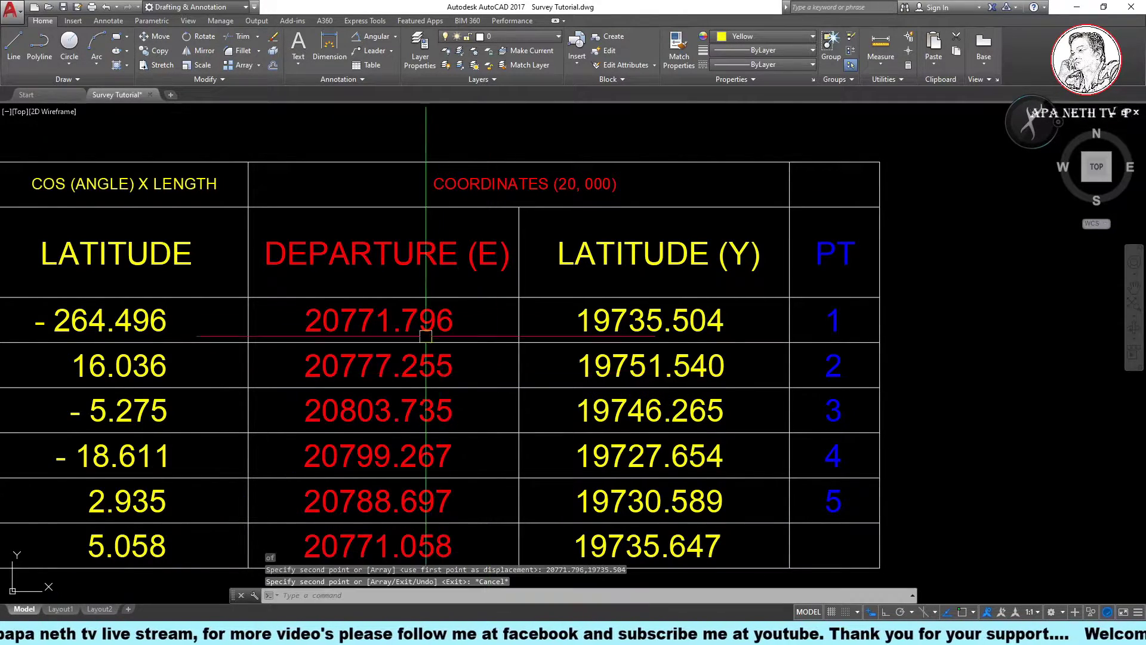
pyautogui.scroll(-10, 514, 334)
pyautogui.click(546, 235)
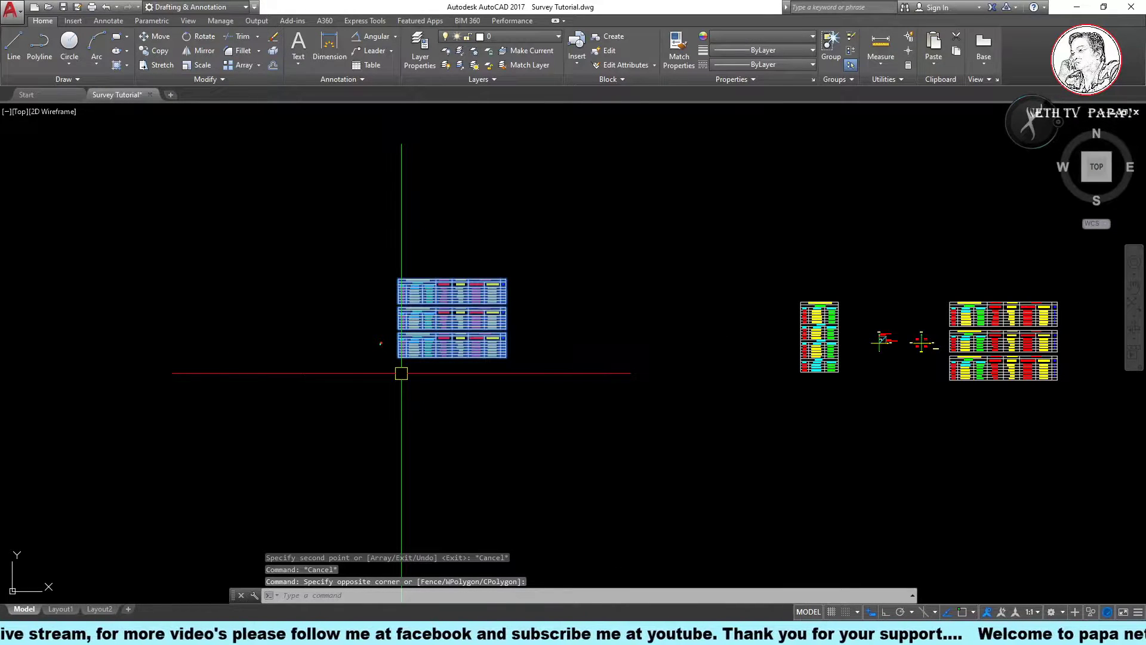
pyautogui.write('M')
pyautogui.press('Return')
pyautogui.click(402, 373)
pyautogui.scroll(-4, 466, 382)
pyautogui.scroll(-4, 508, 400)
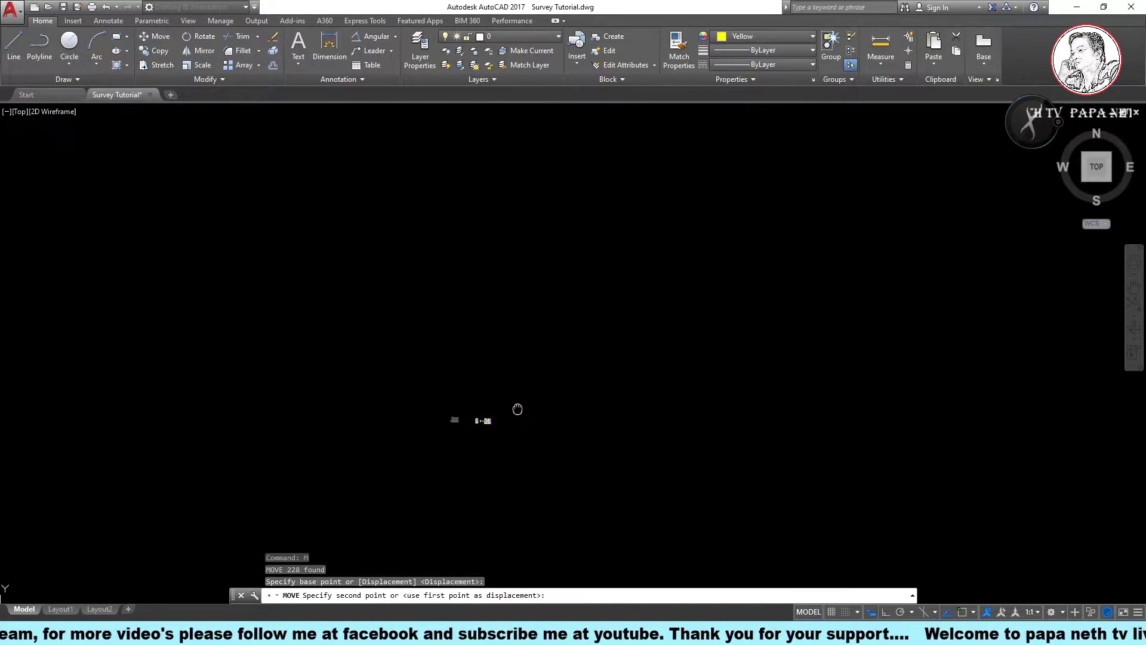
pyautogui.scroll(-3, 674, 370)
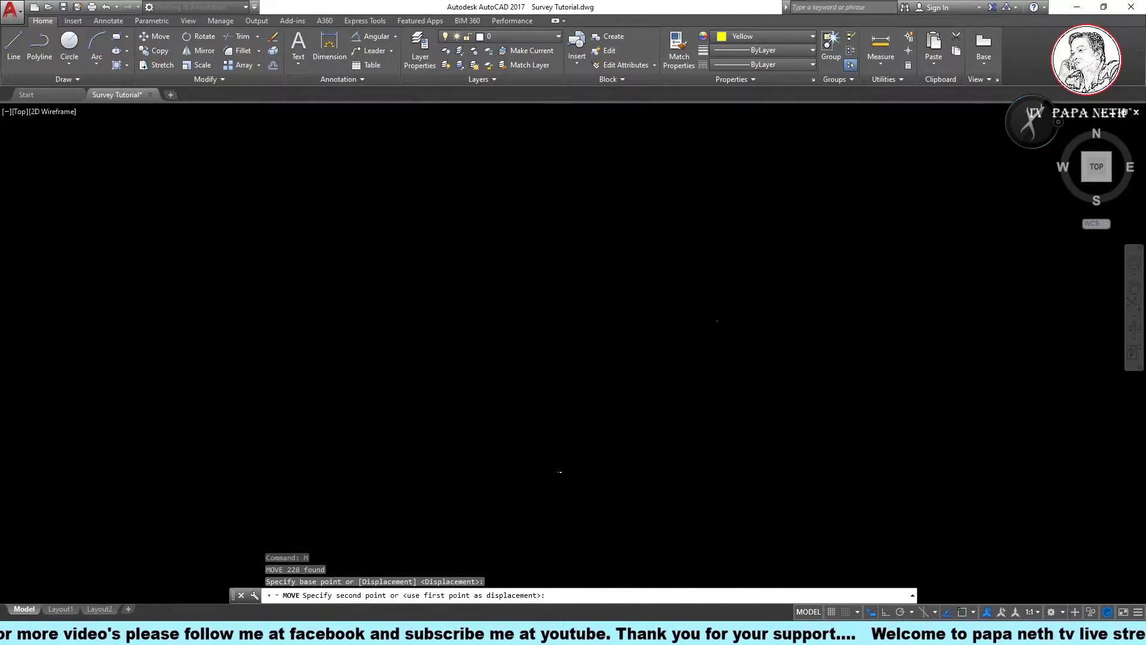
pyautogui.scroll(5, 690, 245)
pyautogui.scroll(3, 709, 212)
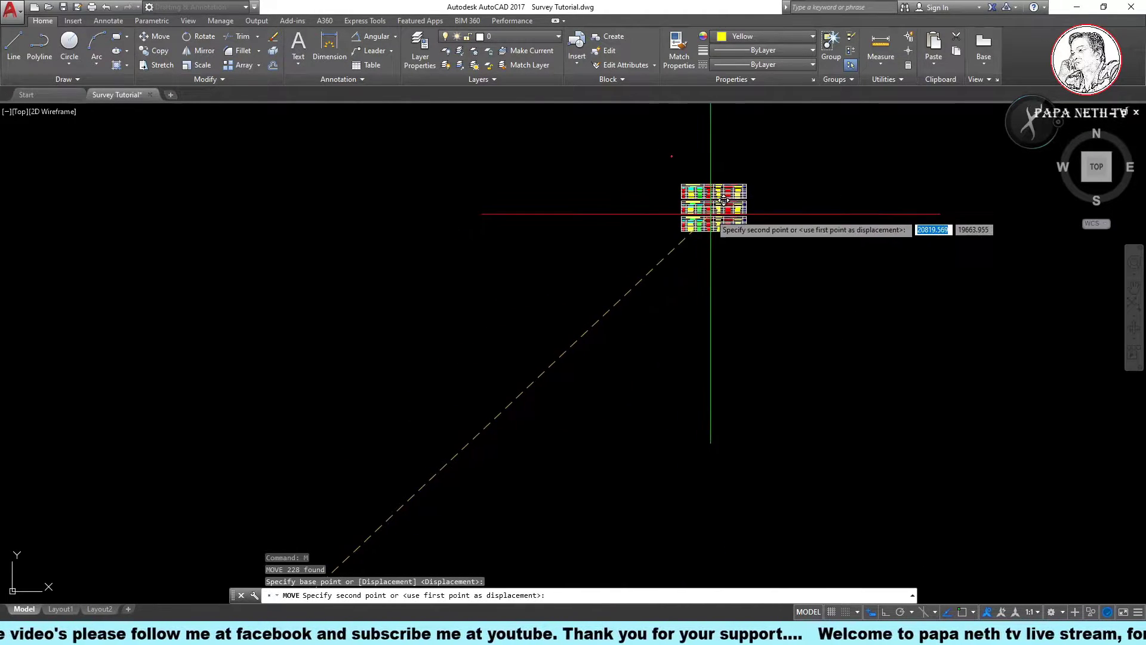
pyautogui.scroll(4, 654, 328)
pyautogui.scroll(2, 693, 320)
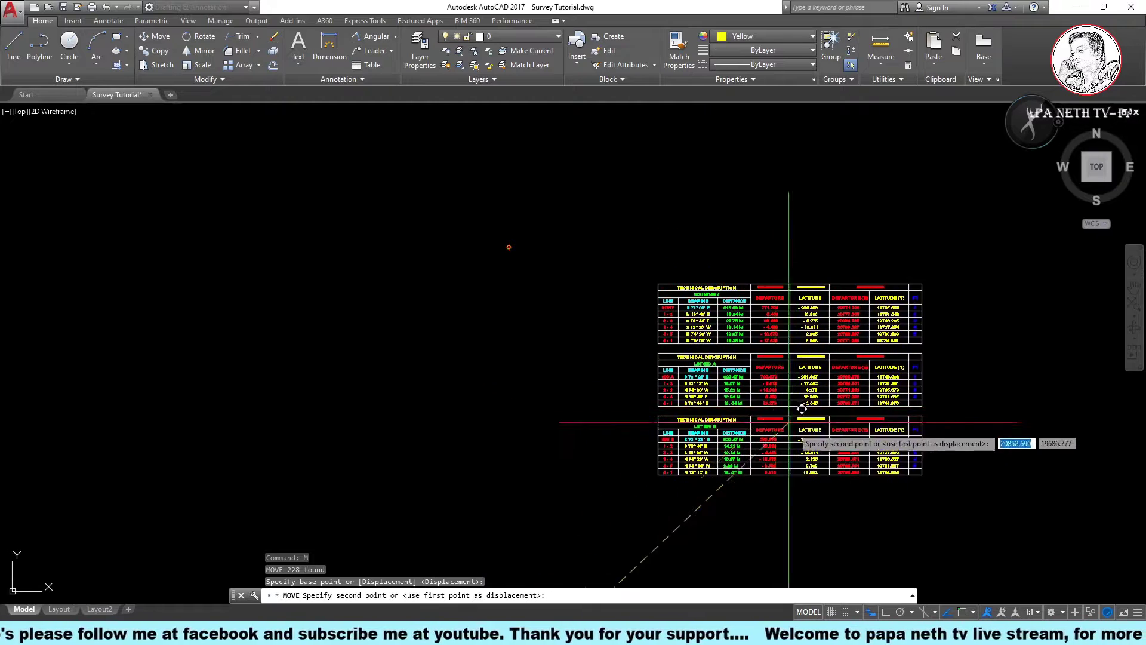
pyautogui.press('Escape')
pyautogui.moveTo(732, 376); pyautogui.dragTo(532, 372, button='middle')
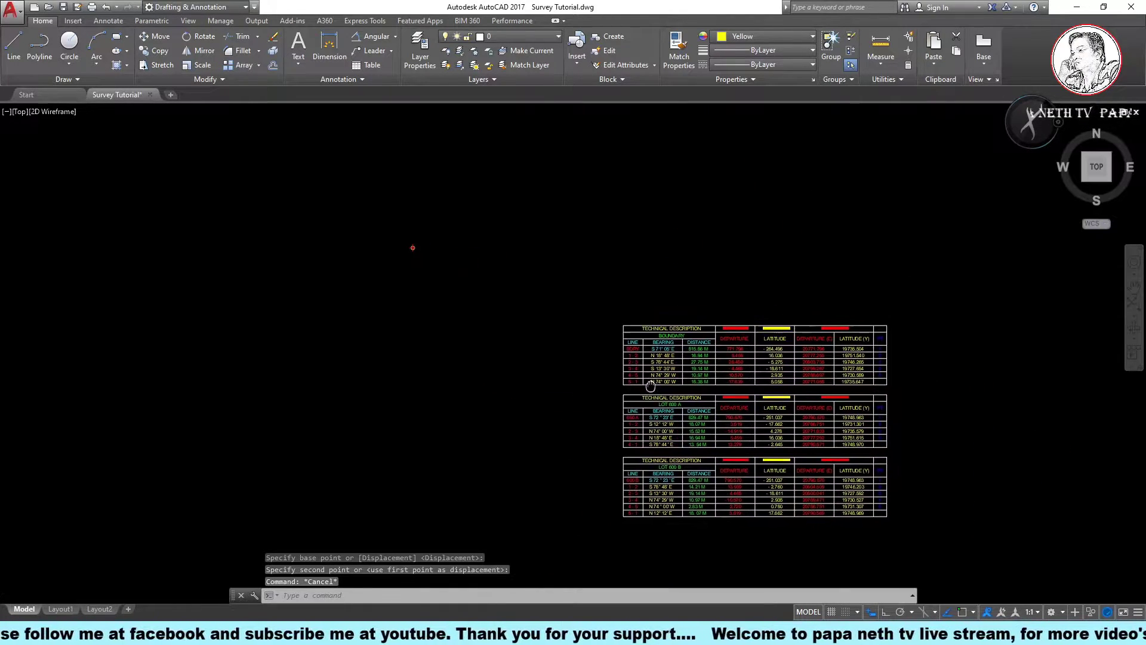
pyautogui.rightClick(531, 372)
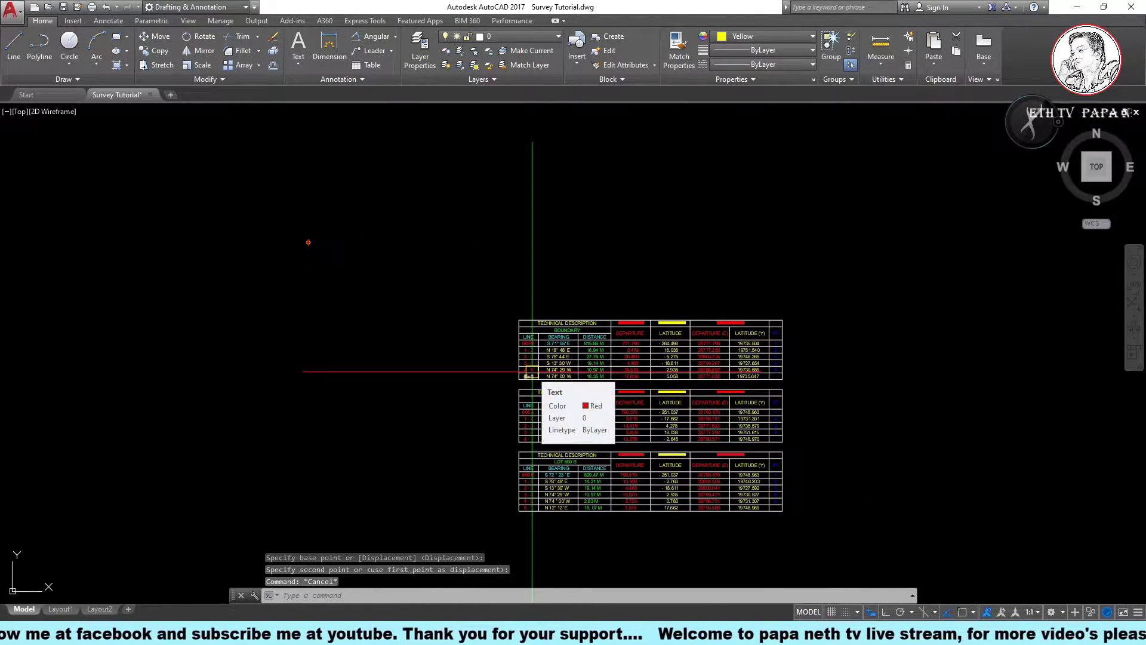
pyautogui.press('Escape')
pyautogui.press('Escape')
# Copy the circle marker from its centre to point 2 at 20777.255,19751.540
pyautogui.scroll(3, 302, 233)
pyautogui.scroll(2, 383, 225)
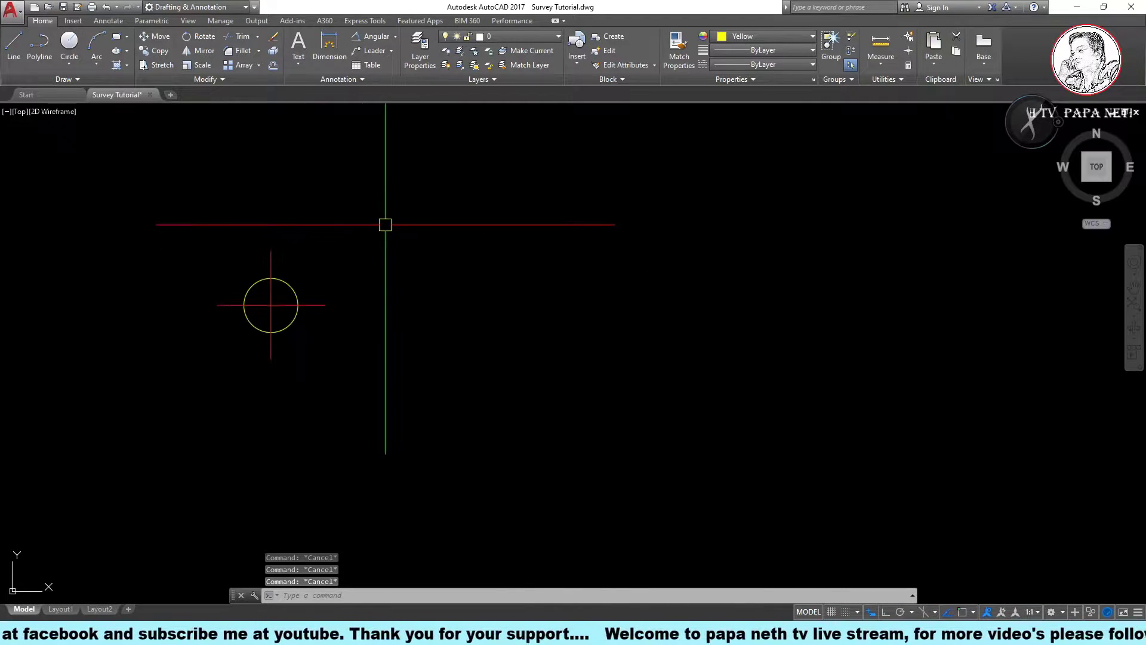
pyautogui.click(196, 364)
pyautogui.press('Return')
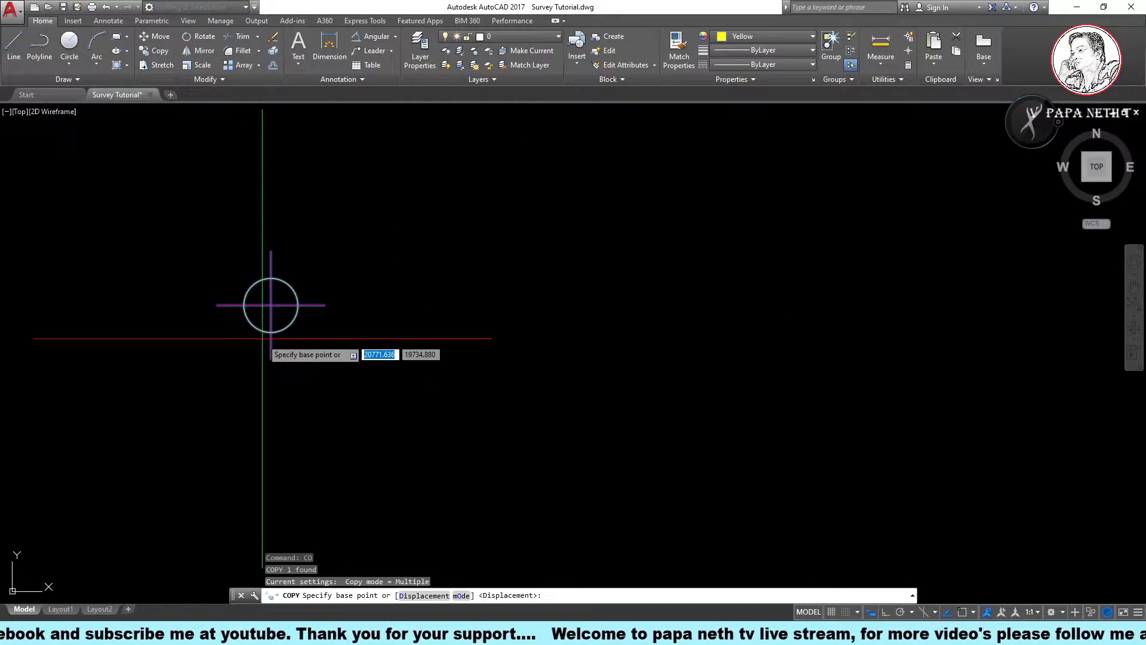
pyautogui.press('Return')
pyautogui.click(271, 305)
pyautogui.scroll(-3, 352, 207)
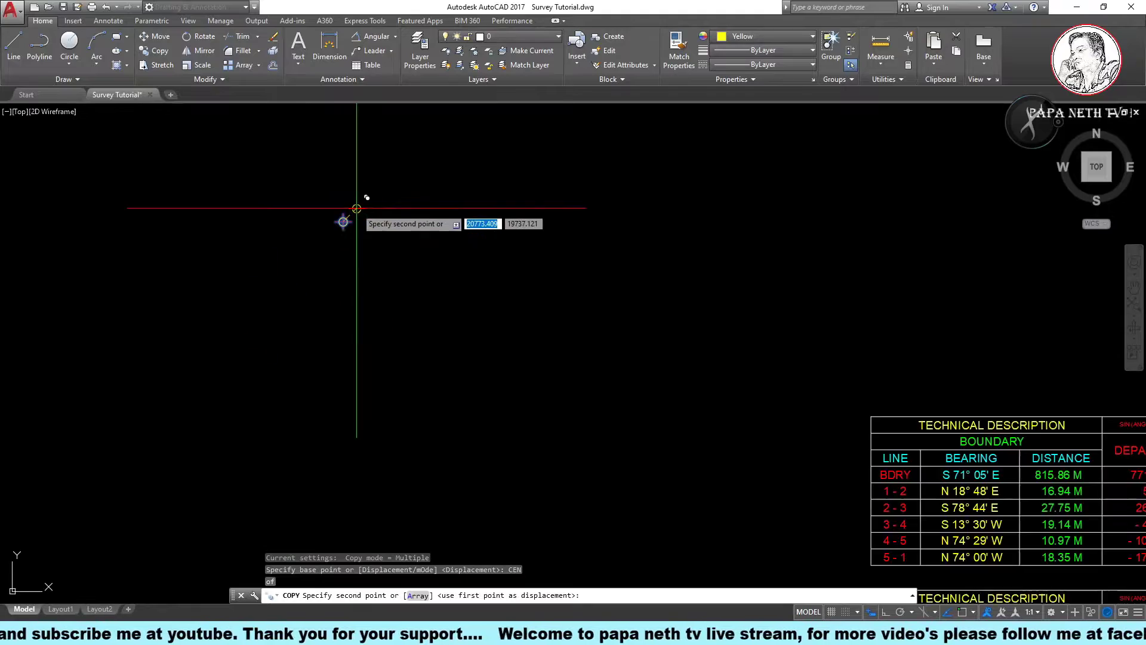
pyautogui.scroll(-2, 404, 306)
pyautogui.scroll(4, 662, 342)
pyautogui.scroll(1, 662, 341)
pyautogui.scroll(1, 614, 376)
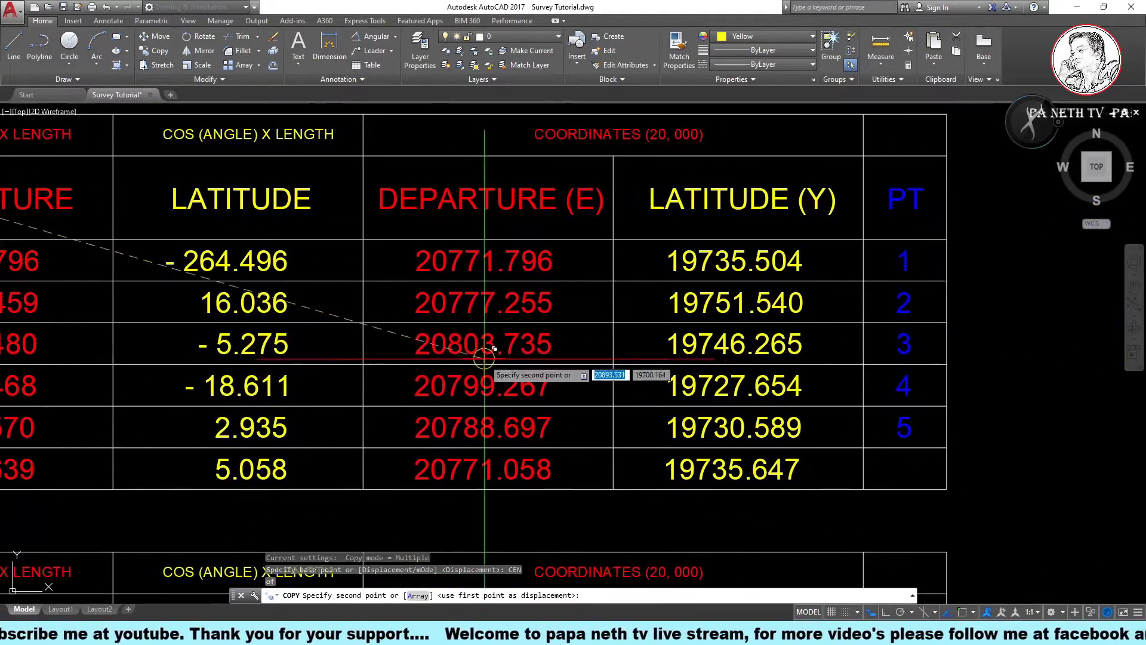
pyautogui.scroll(1, 524, 370)
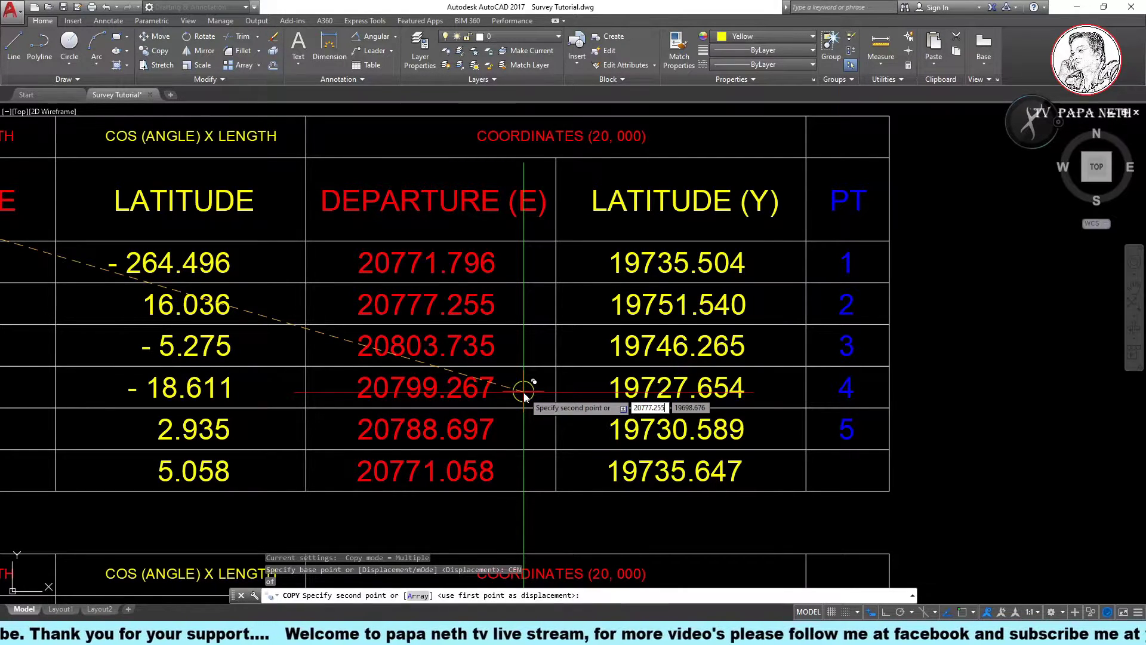
pyautogui.press('Tab')
pyautogui.write('19751.540')
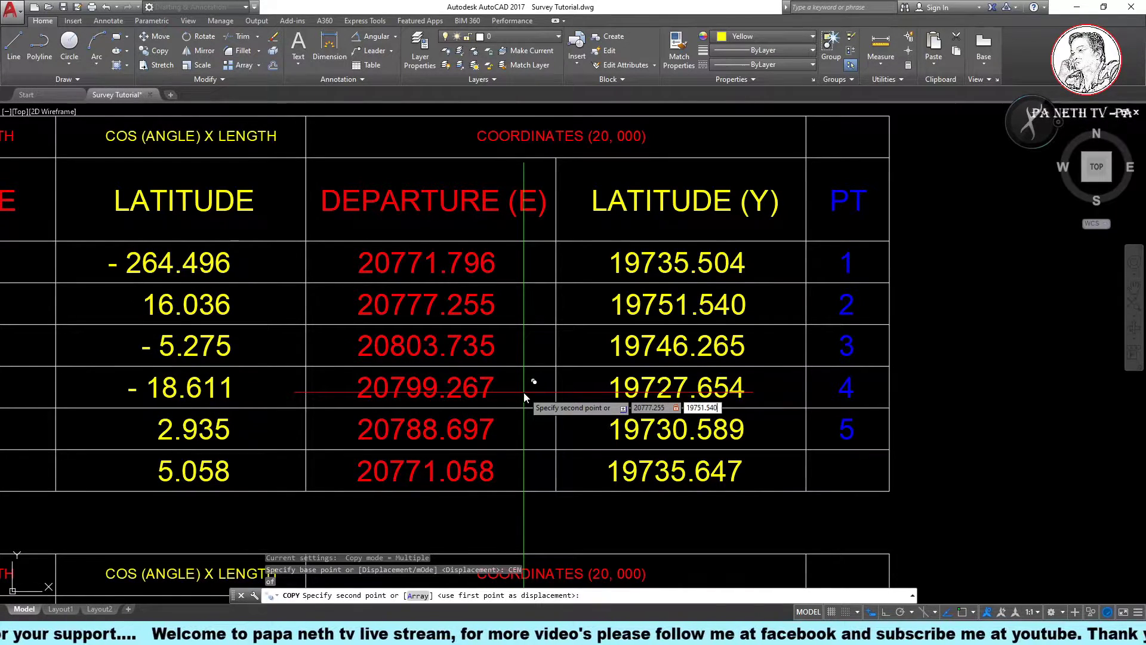
pyautogui.press('Return')
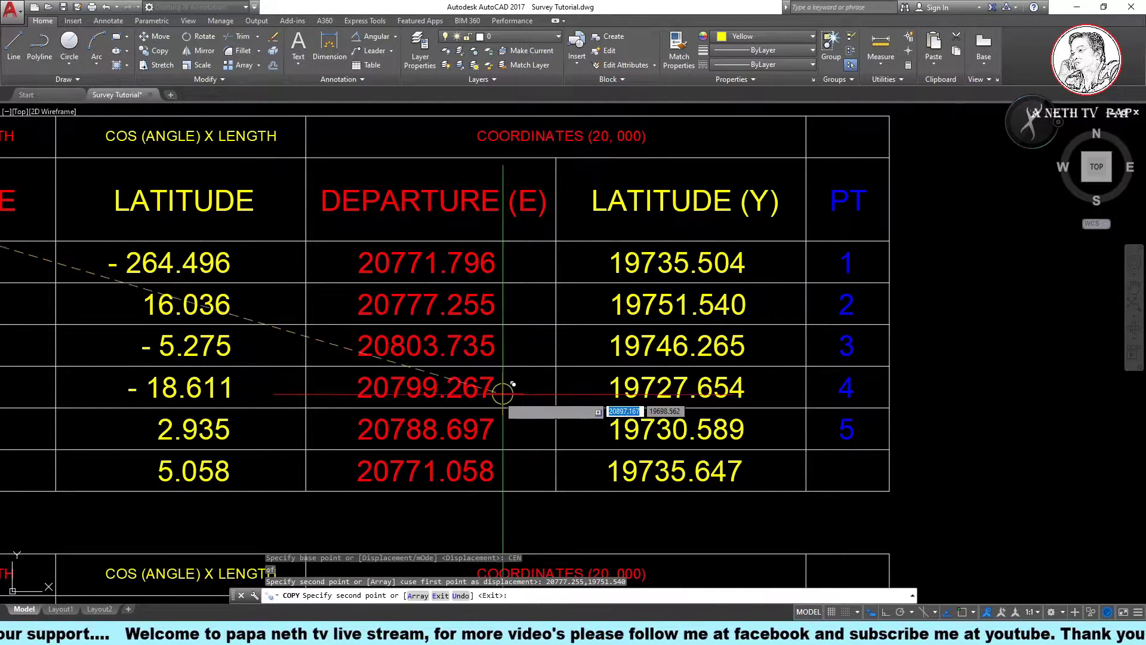
# Place marker copies at point 3 (X 20803.735) and point 4 (X 20799.267)
pyautogui.scroll(2, 505, 414)
pyautogui.moveTo(504, 415)
pyautogui.mouseDown(button='middle')
pyautogui.moveTo(562, 440)
pyautogui.moveTo(537, 335)
pyautogui.moveTo(486, 277)
pyautogui.mouseUp(button='middle')
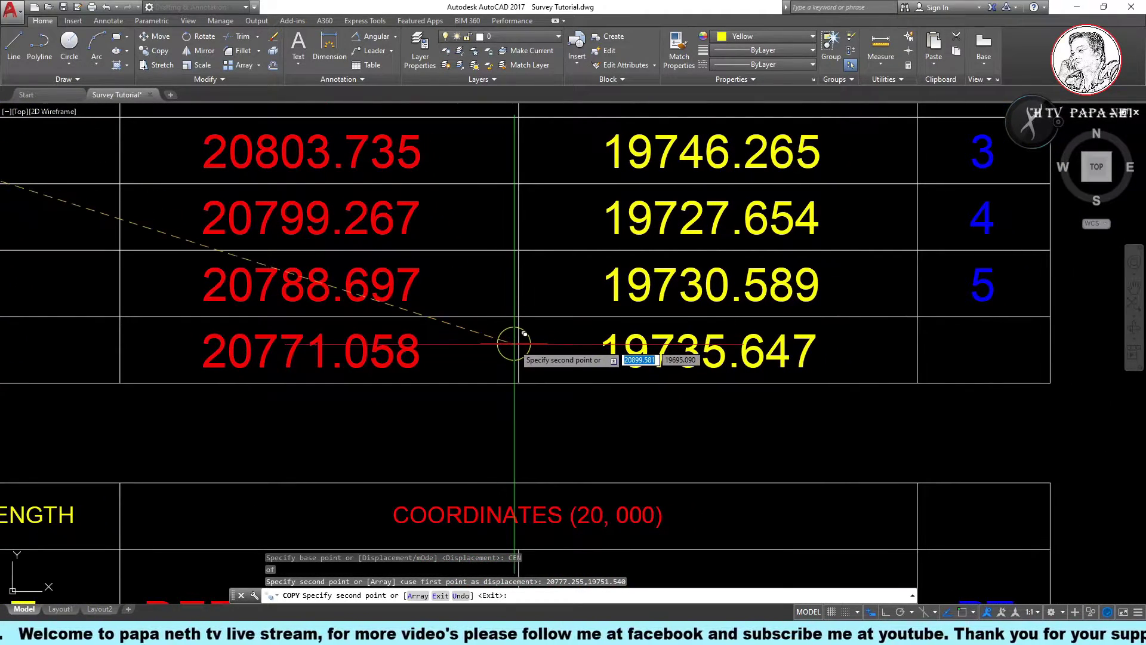
pyautogui.write('20')
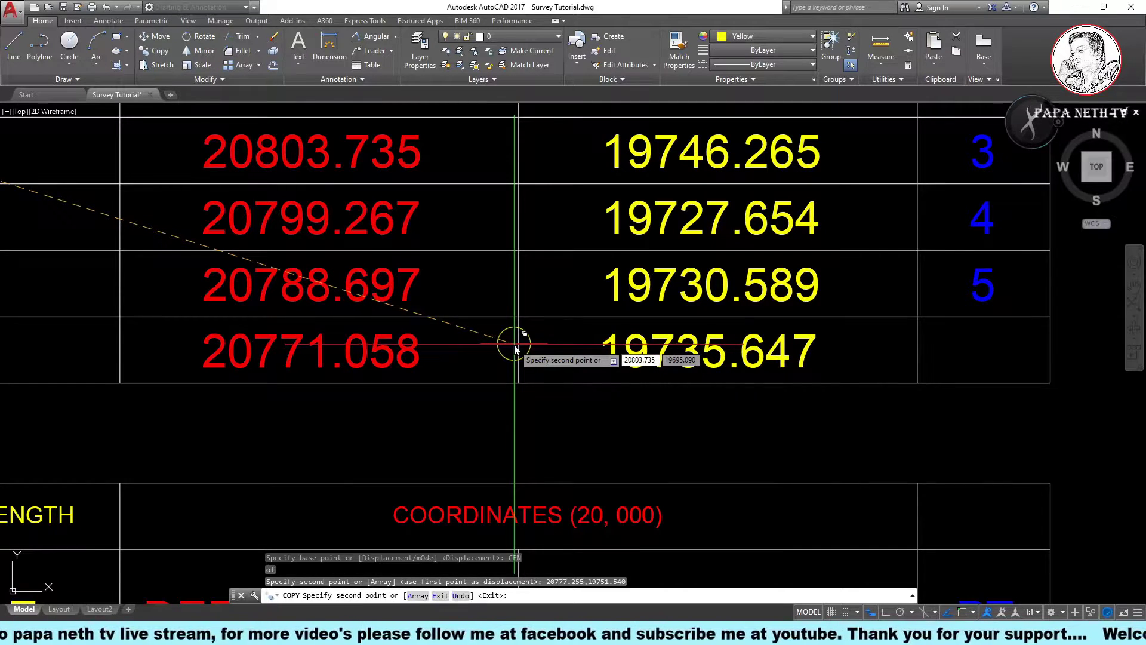
pyautogui.press('Tab')
pyautogui.write('19746.265')
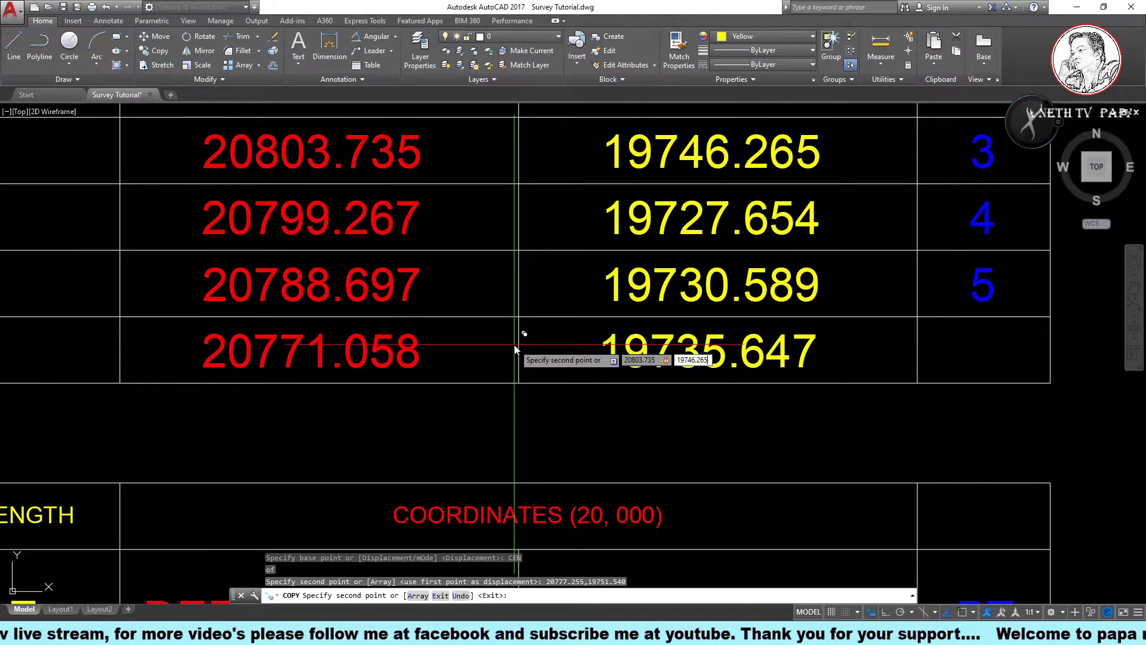
pyautogui.press('Return')
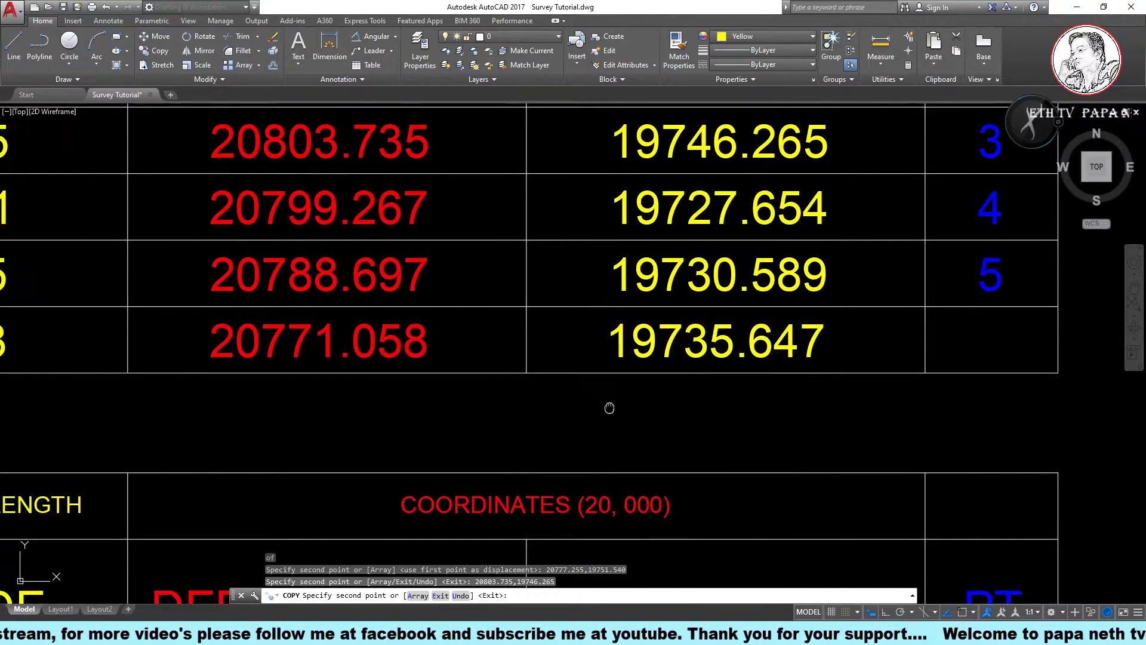
pyautogui.moveTo(609, 404); pyautogui.dragTo(606, 333, button='middle')
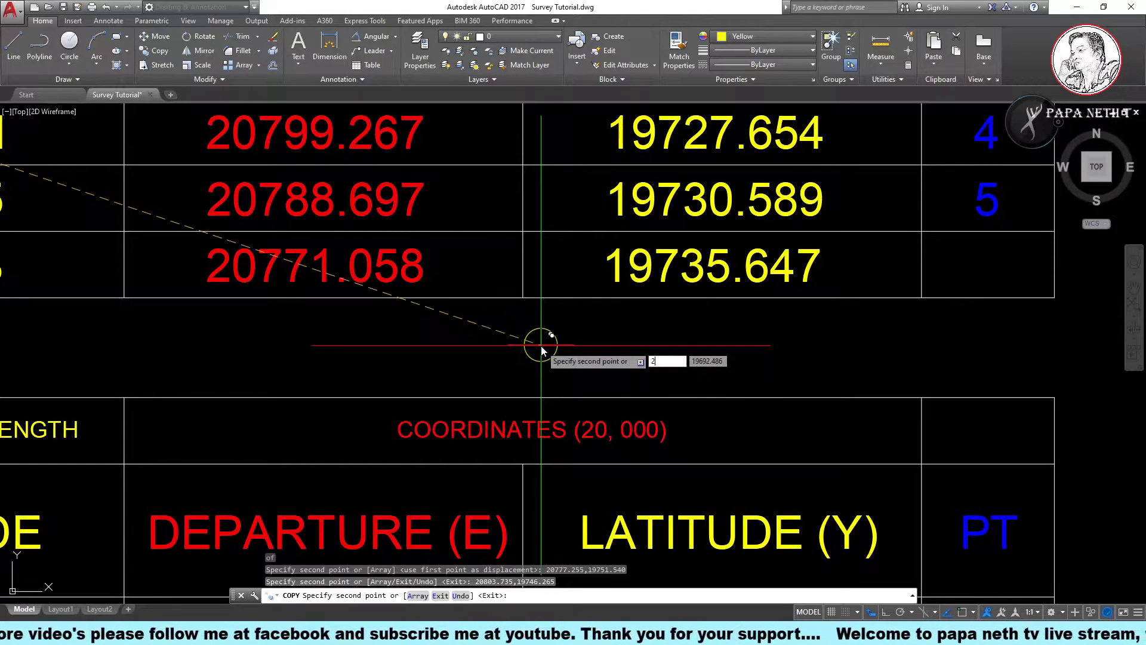
pyautogui.write('20799.267')
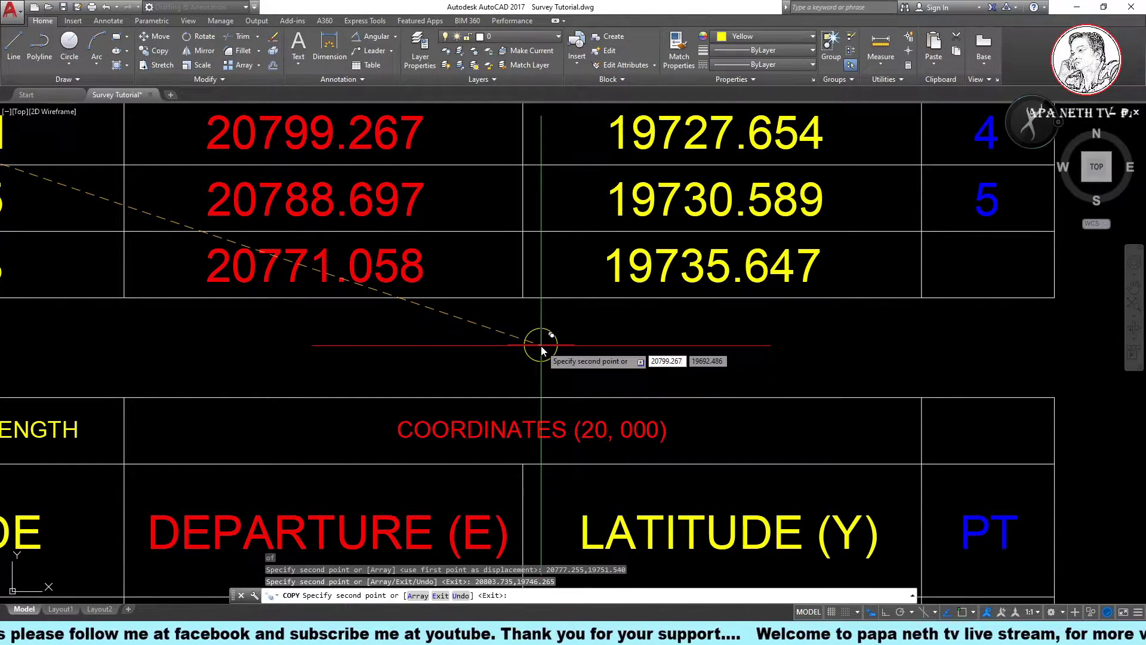
pyautogui.press('Tab')
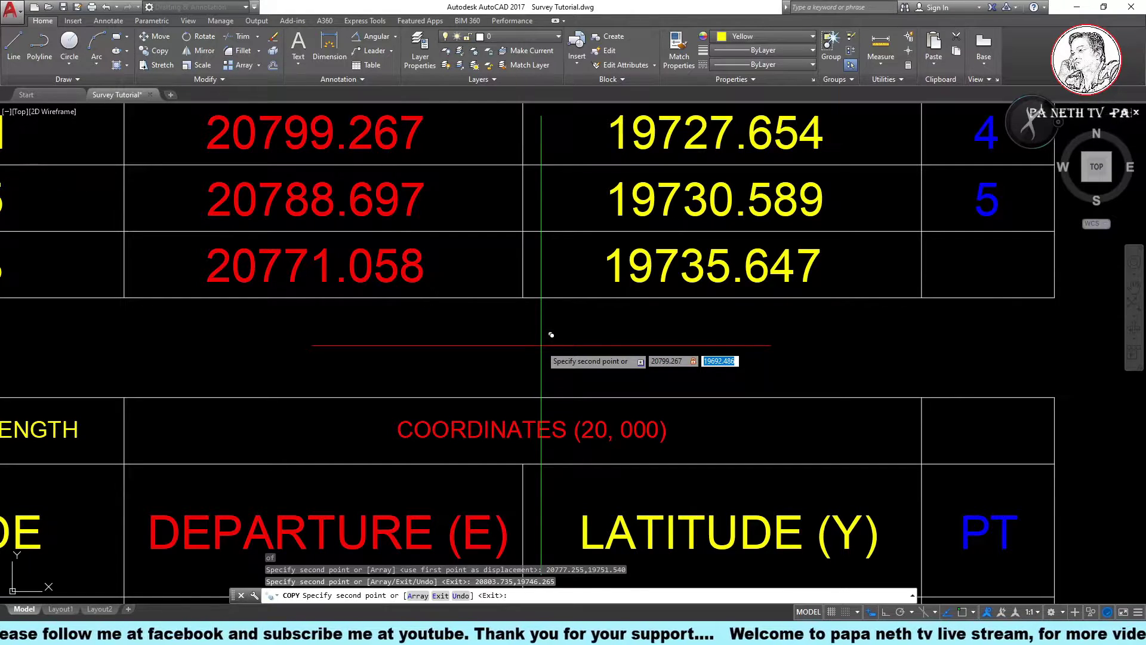
pyautogui.write('9')
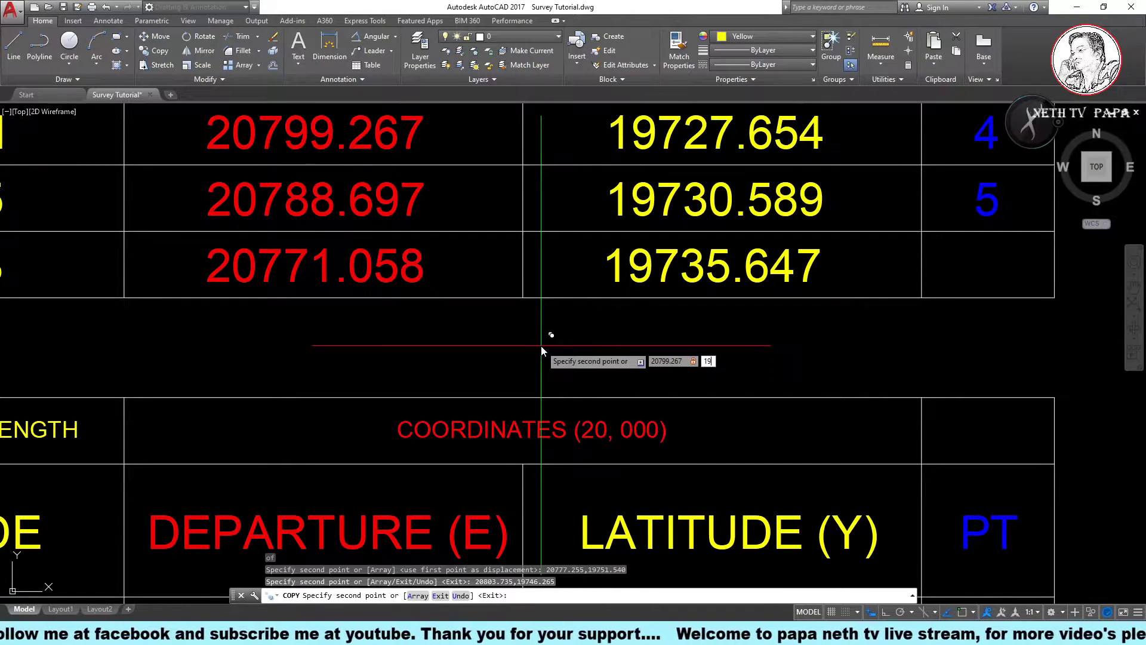
pyautogui.write('727.654')
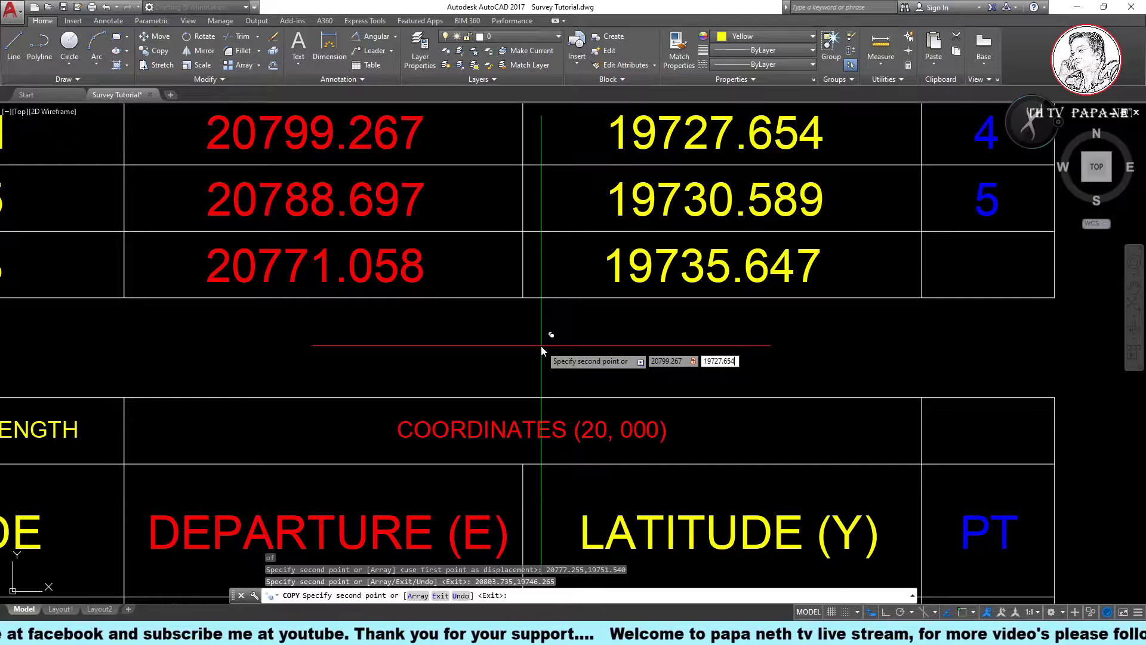
pyautogui.press('Return')
# Place copies at point 5 (20788.697,19730.589) and the closing point (20771.058,19735.647)
pyautogui.moveTo(515, 398); pyautogui.dragTo(537, 340, button='middle')
pyautogui.write('20788.697')
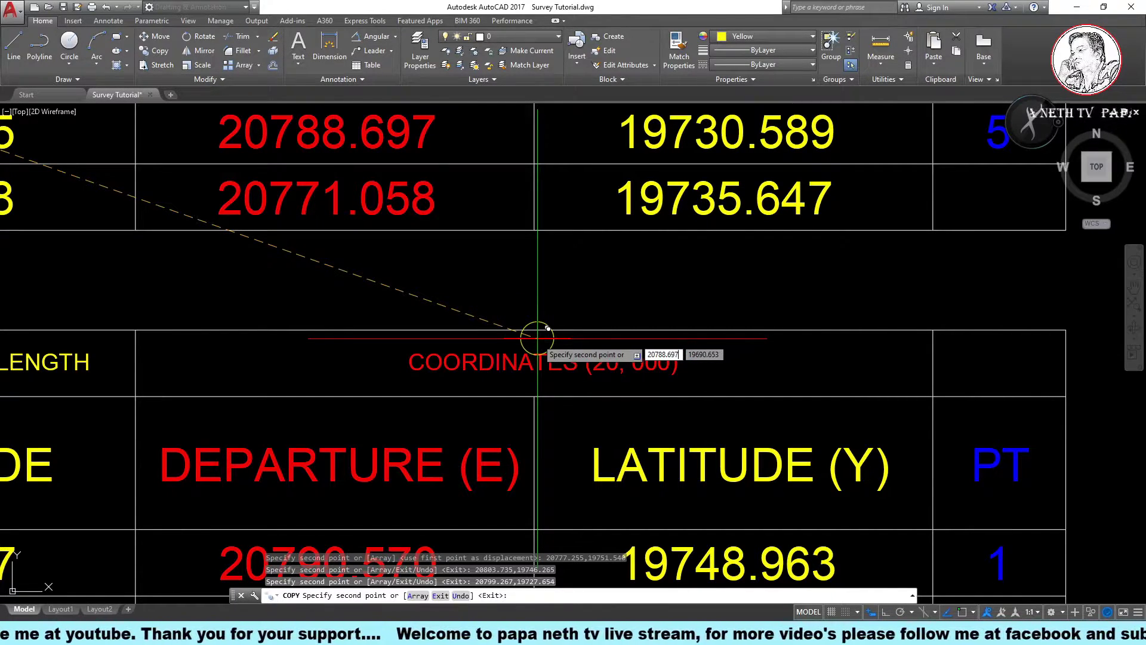
pyautogui.press('Tab')
pyautogui.write('19730.589')
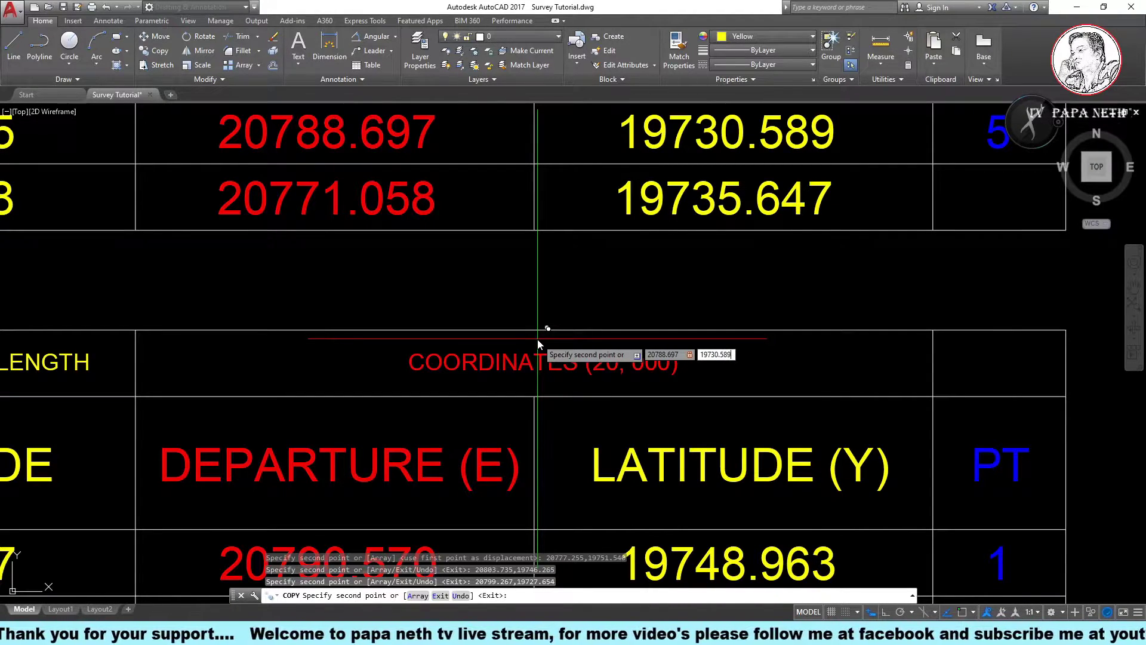
pyautogui.press('Return')
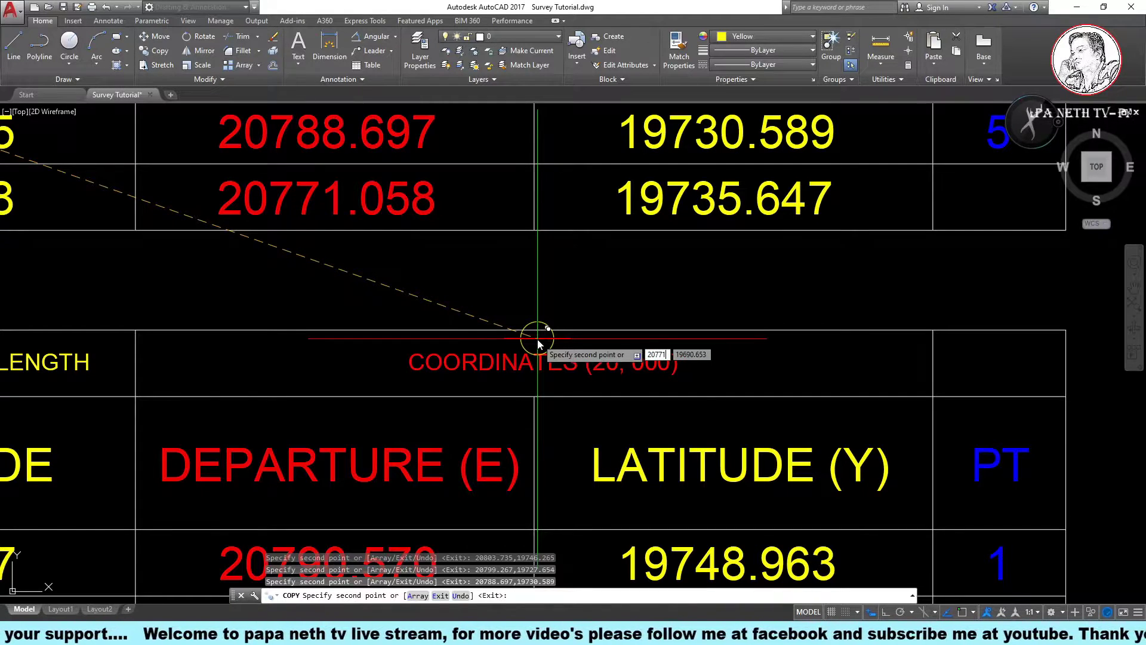
pyautogui.press('Tab')
pyautogui.write('19735.647')
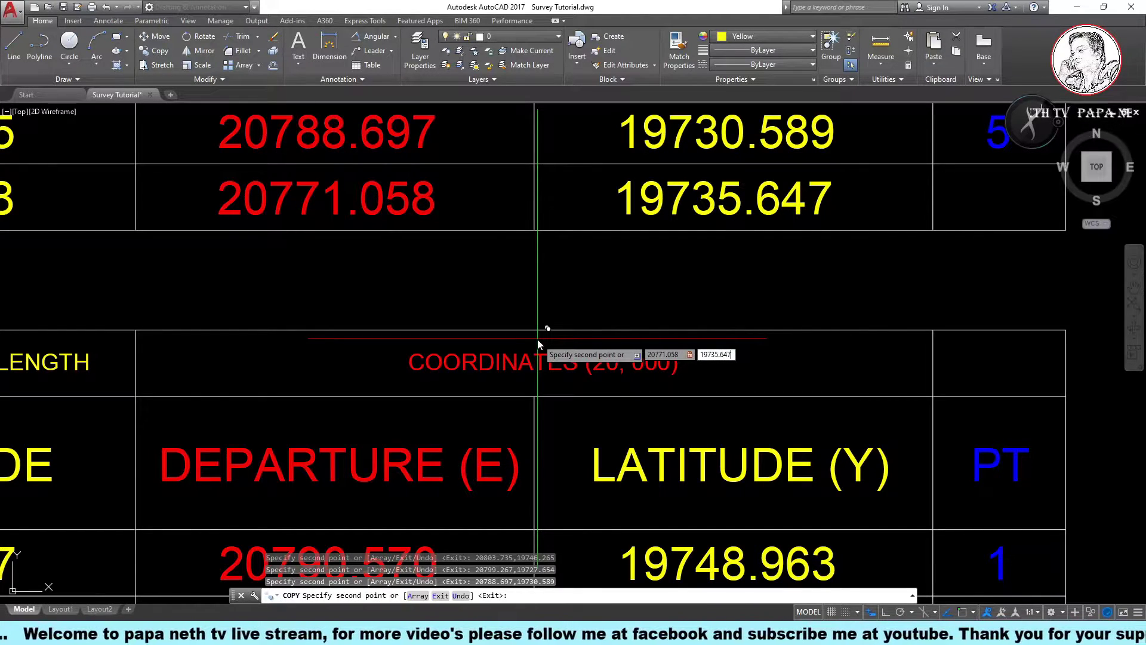
pyautogui.press('Return')
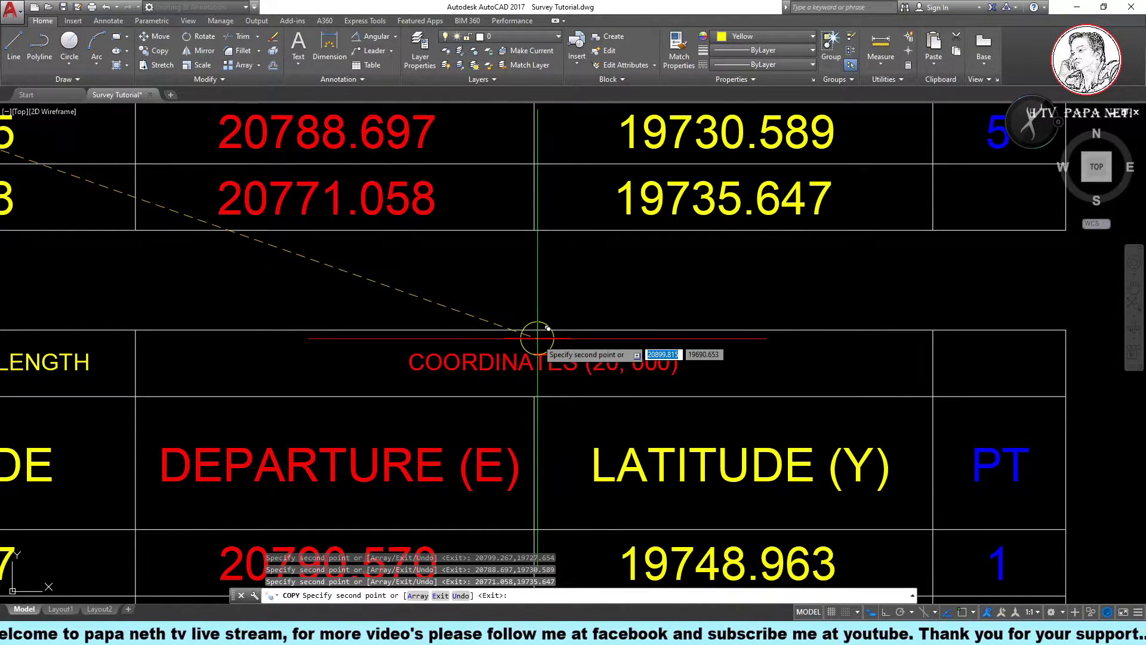
pyautogui.scroll(-3, 461, 263)
pyautogui.scroll(-3, 460, 264)
pyautogui.press('Escape')
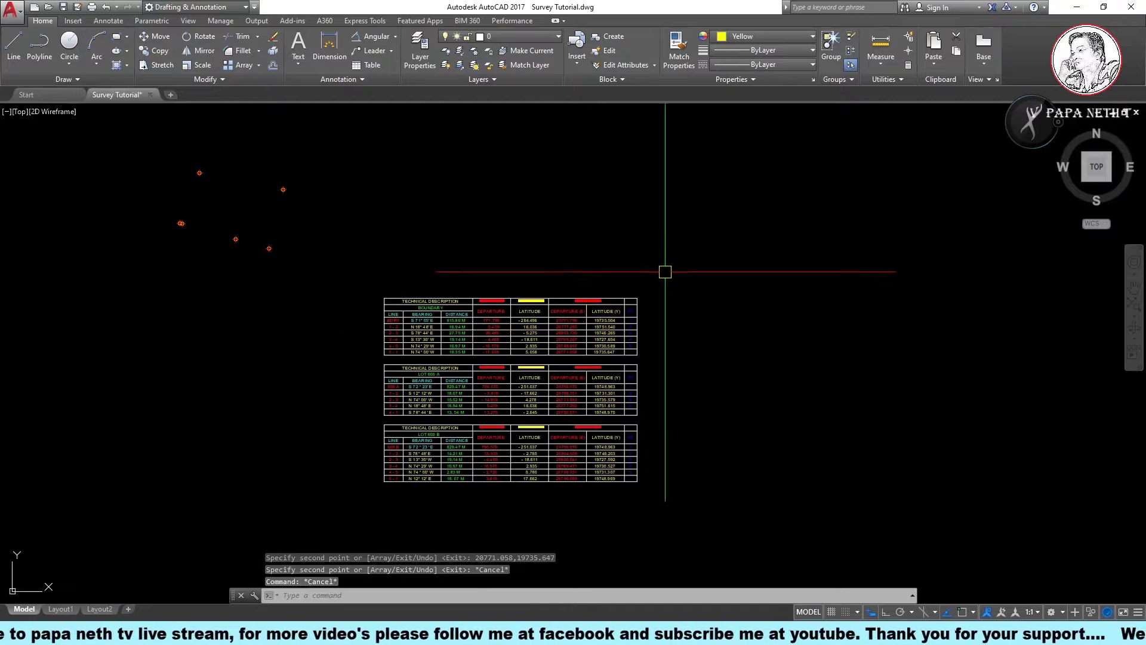
# Select the boundary coordinate table and start a move, then cancel it
pyautogui.click(665, 272)
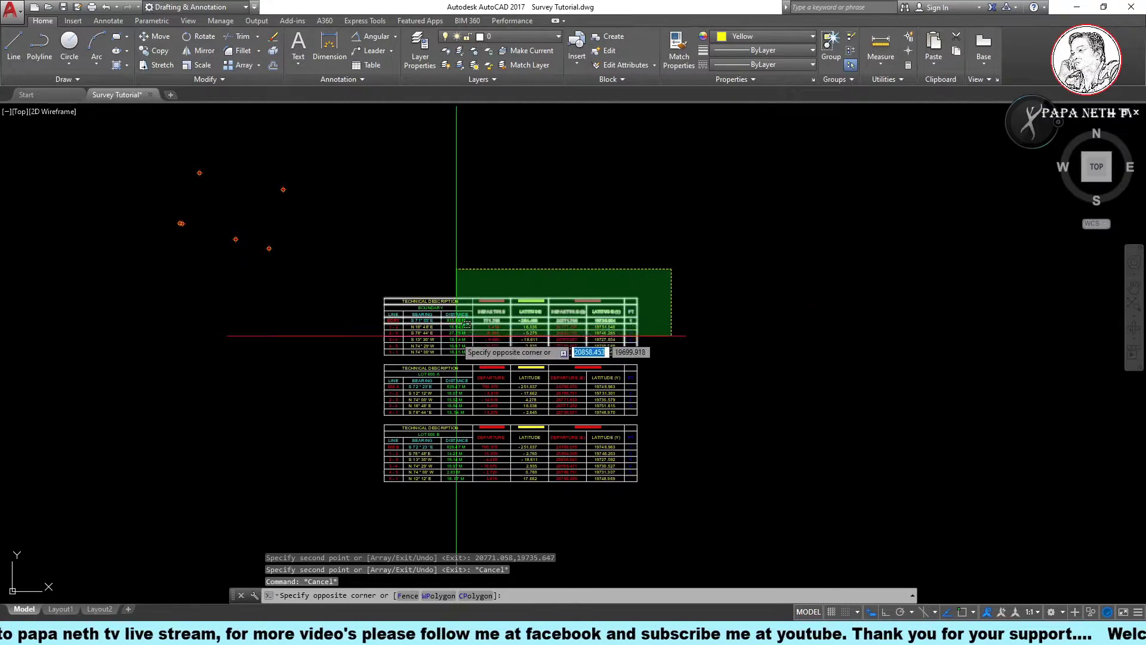
pyautogui.click(375, 358)
pyautogui.press('Return')
pyautogui.click(358, 376)
pyautogui.press('Escape')
pyautogui.scroll(5, 800, 311)
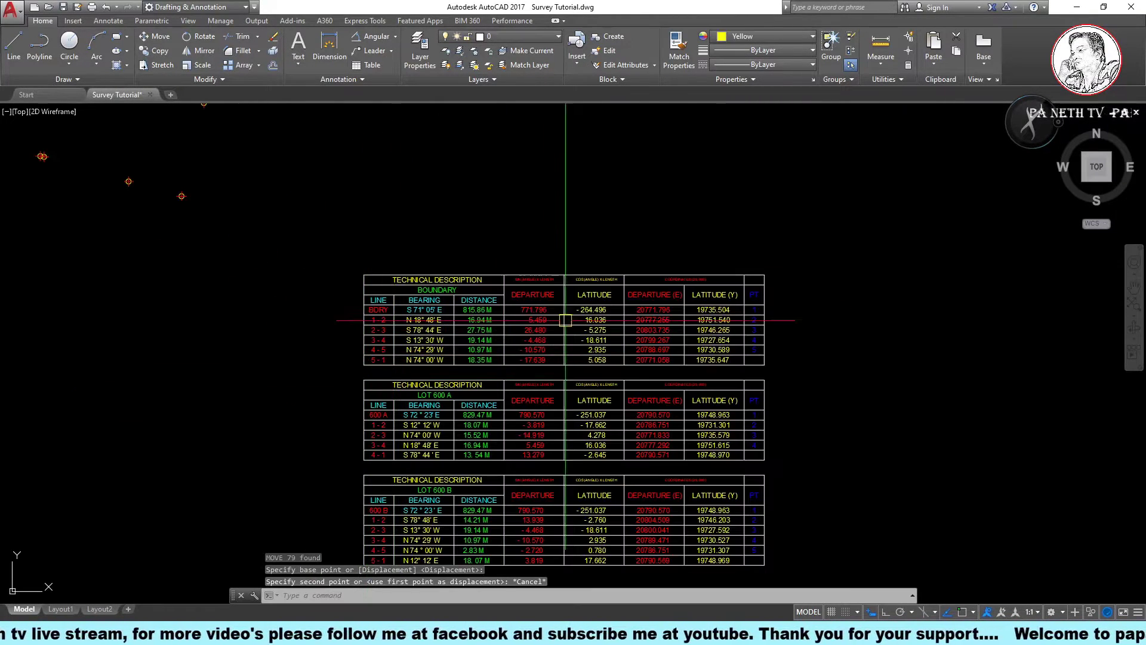
# Move the boundary table left of the survey points and centre the view on them
pyautogui.click(810, 254)
pyautogui.click(332, 366)
pyautogui.write('m')
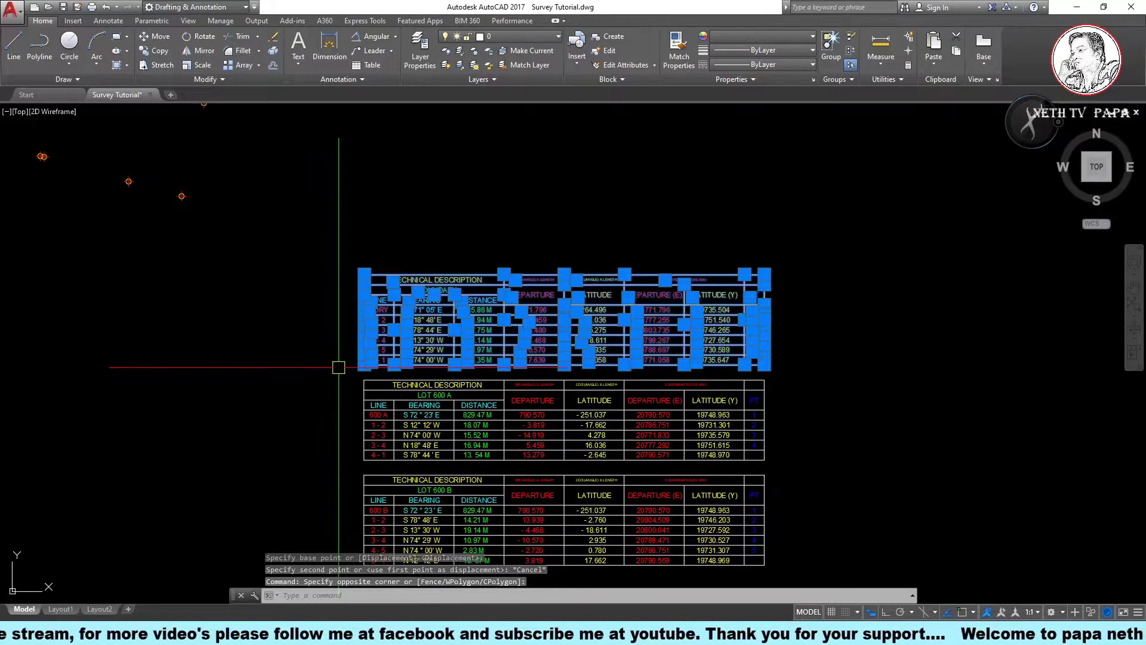
pyautogui.press('Return')
pyautogui.click(522, 327)
pyautogui.scroll(-3, 418, 406)
pyautogui.click(243, 310)
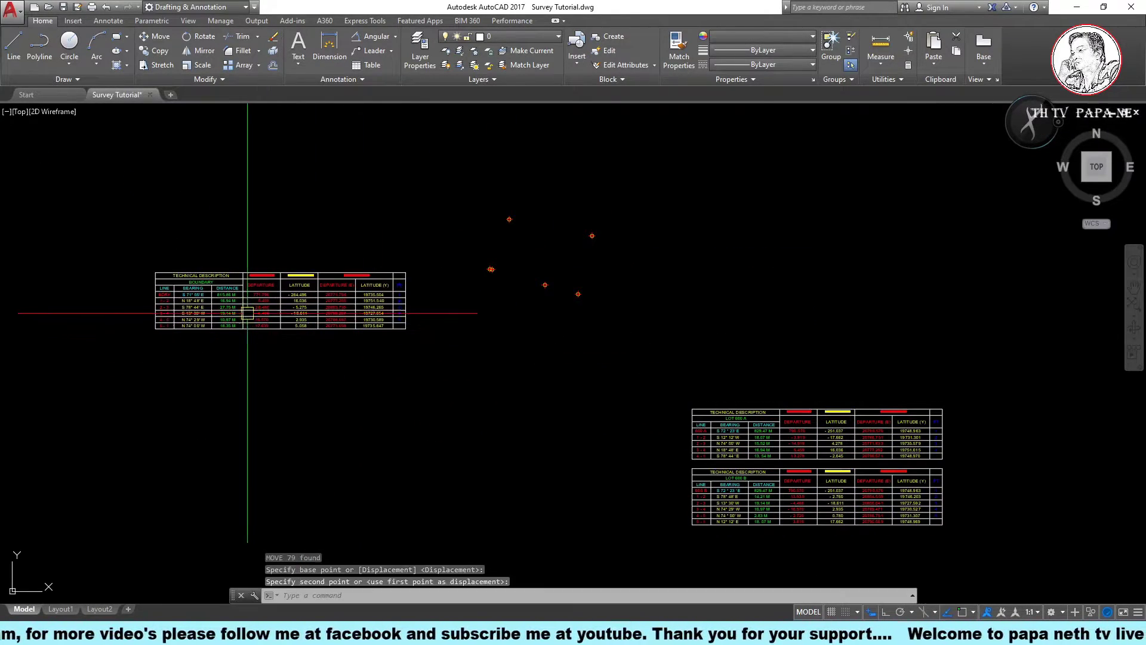
pyautogui.press('Escape')
pyautogui.scroll(2, 326, 318)
pyautogui.scroll(5, 425, 306)
pyautogui.moveTo(433, 307); pyautogui.dragTo(402, 466, button='middle')
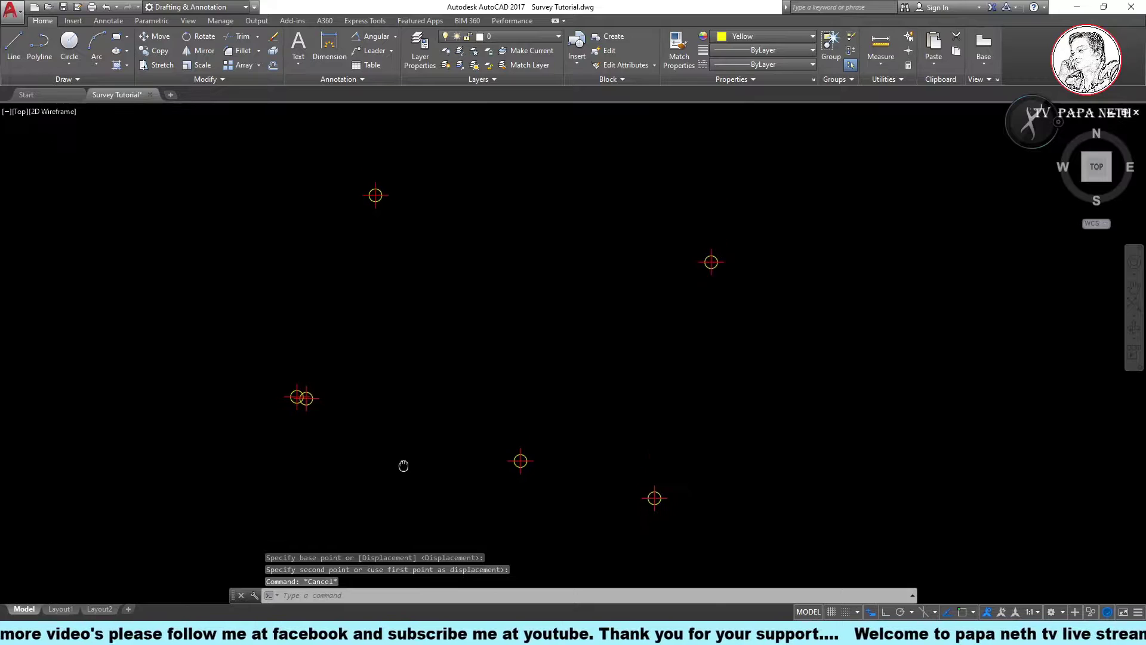
pyautogui.press('Escape')
pyautogui.press('Escape')
pyautogui.write('COOR')
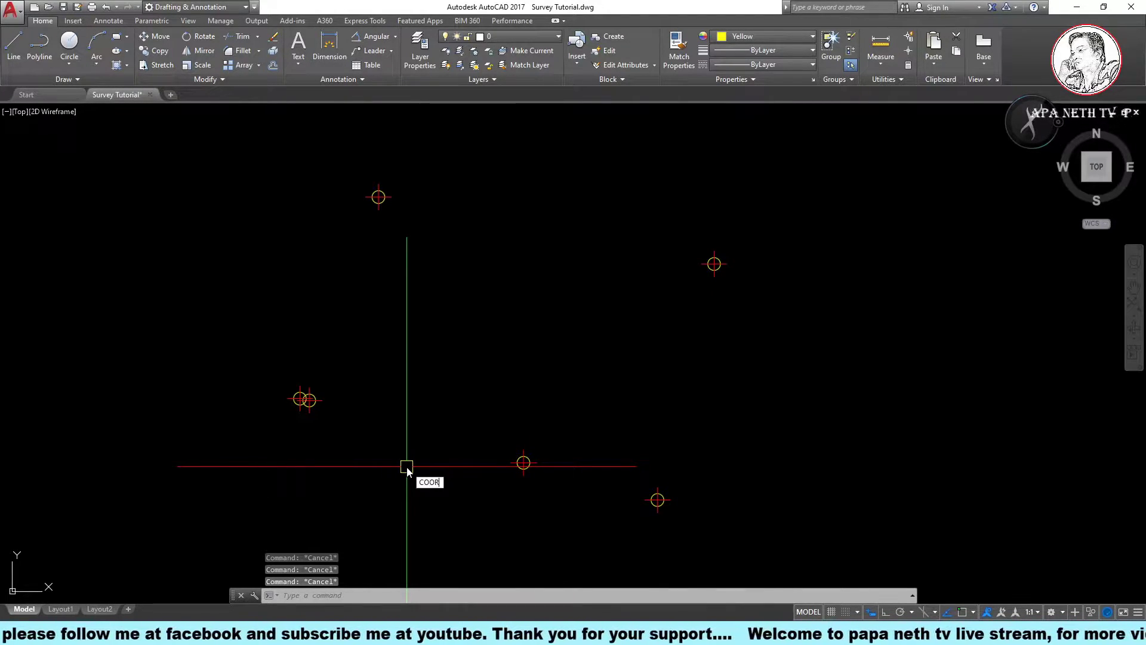
# Label the upper circle's centre with its coordinates on a leader, text height .5
pyautogui.press('Return')
pyautogui.write('5')
pyautogui.press('Return')
pyautogui.write('CE')
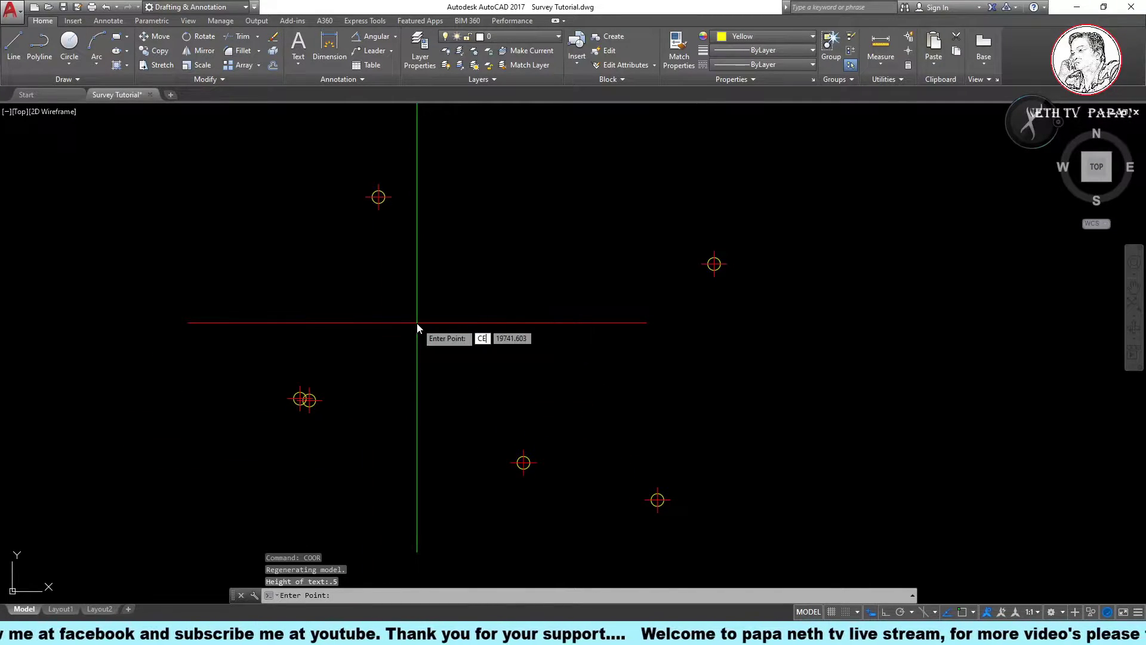
pyautogui.write('N')
pyautogui.press('Return')
pyautogui.click(385, 199)
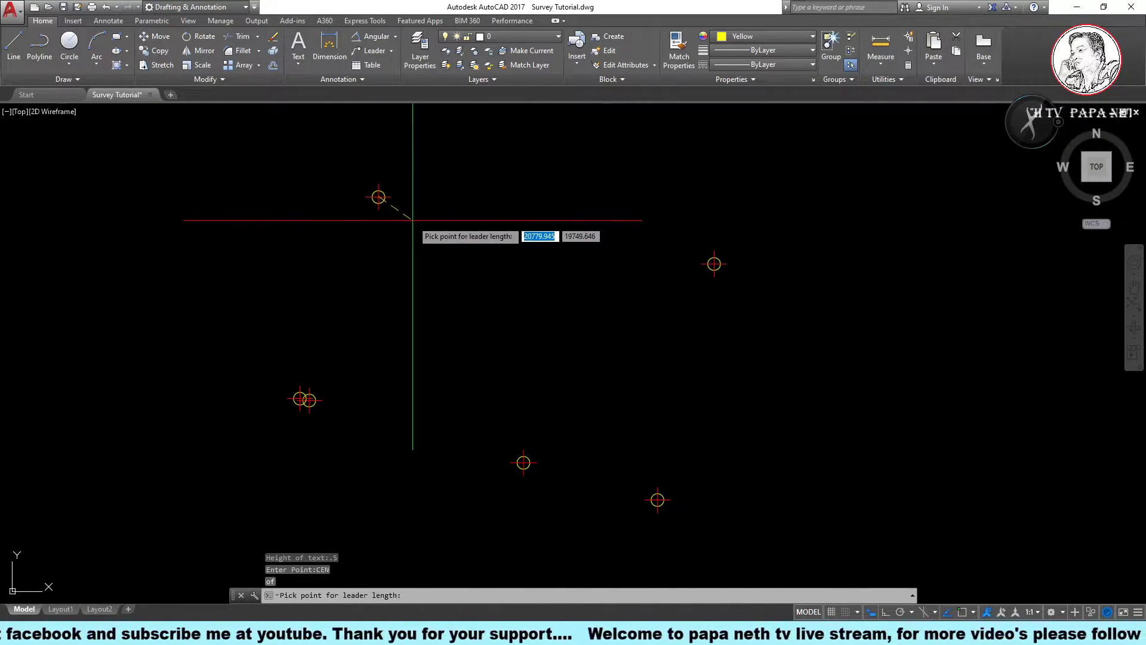
pyautogui.click(412, 220)
pyautogui.press('Escape')
# Zoom around the survey points and start an ID coordinate query
pyautogui.scroll(3, 419, 215)
pyautogui.click(394, 273)
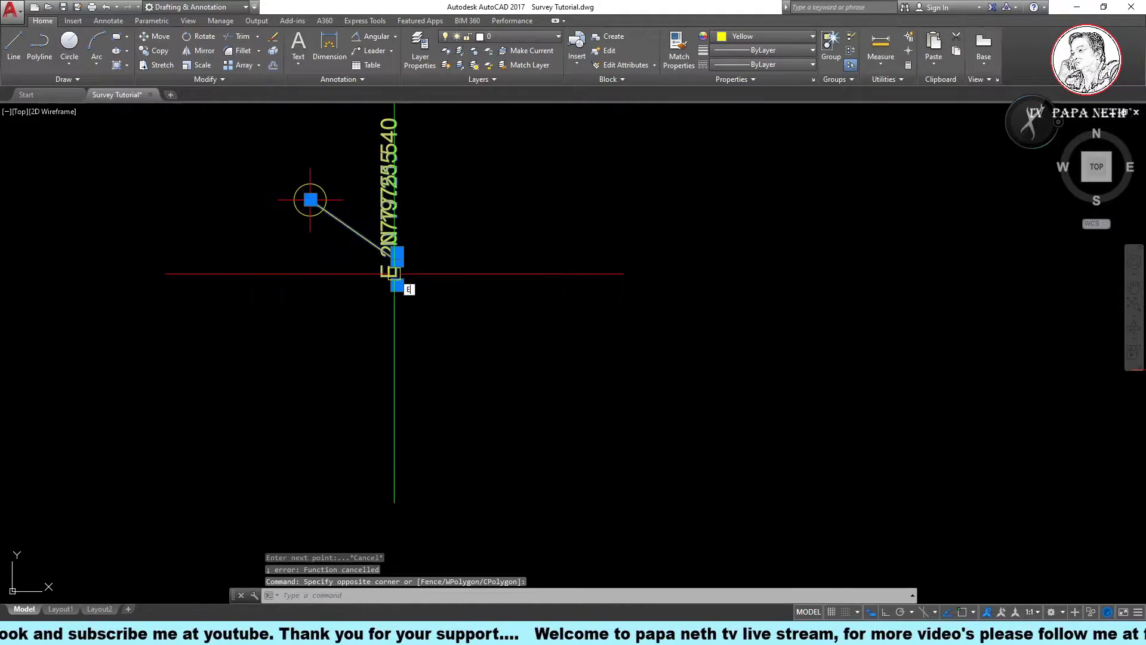
pyautogui.press('Escape')
pyautogui.press('Escape')
pyautogui.scroll(-3, 355, 256)
pyautogui.scroll(2, 356, 370)
pyautogui.scroll(2, 355, 385)
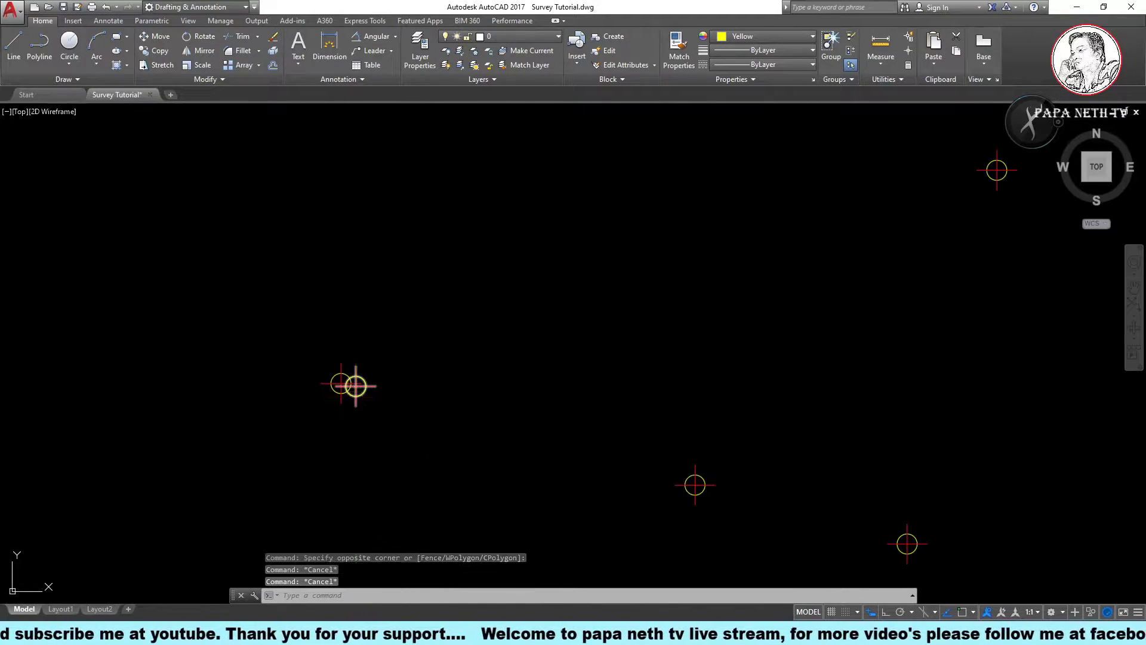
pyautogui.write('ID')
pyautogui.press('Return')
pyautogui.write('CEN')
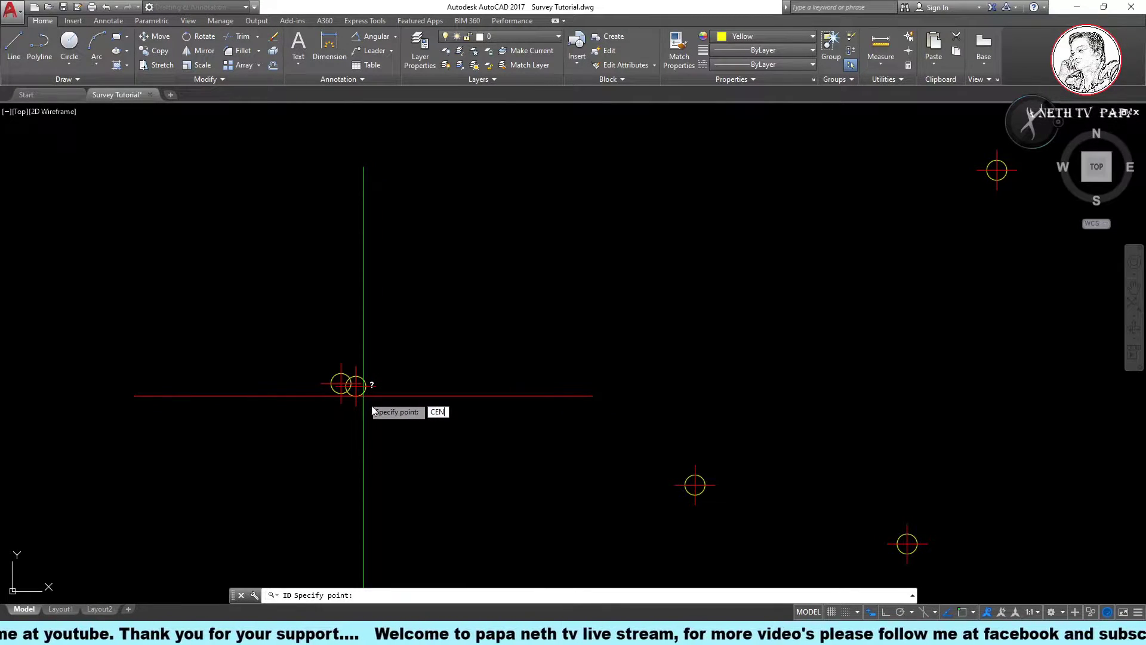
# Read point 1's circle centre coordinates and bring the table's PT column into view
pyautogui.press('Return')
pyautogui.click(364, 397)
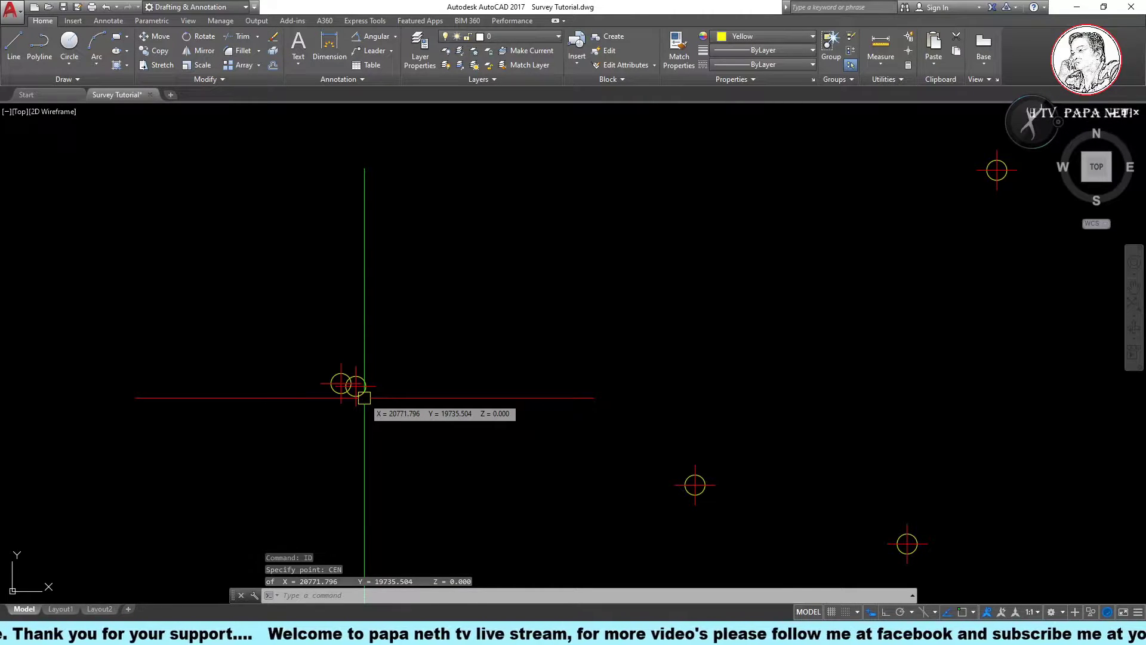
pyautogui.scroll(-2, 364, 397)
pyautogui.scroll(-5, 384, 435)
pyautogui.scroll(4, 430, 429)
pyautogui.scroll(2, 430, 429)
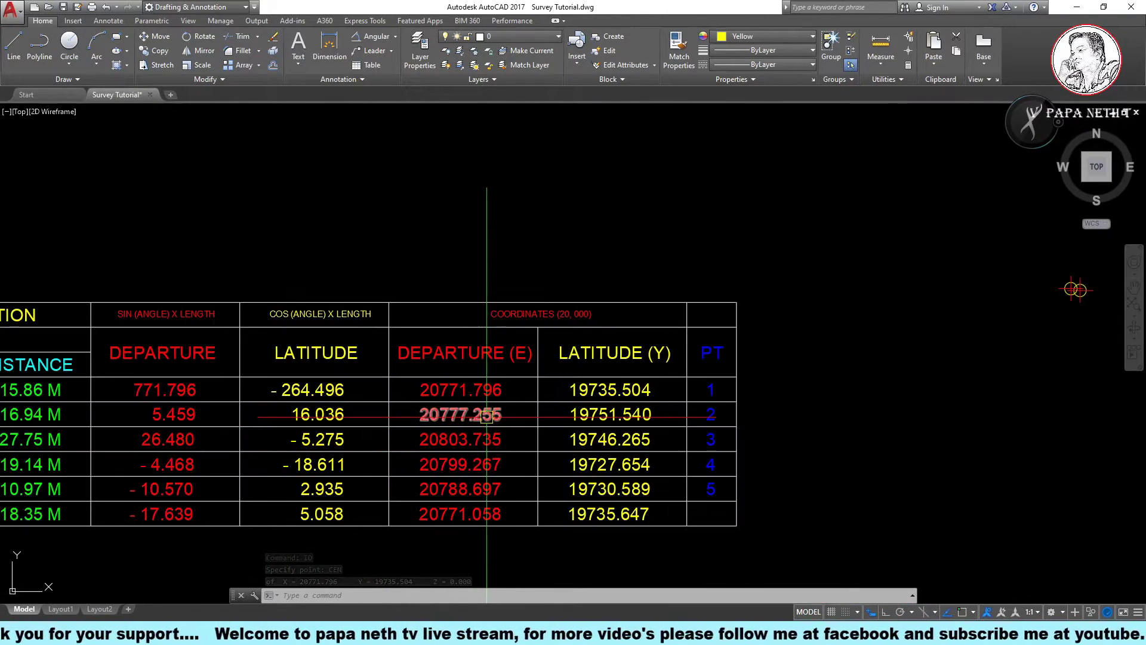
pyautogui.scroll(1, 486, 429)
pyautogui.scroll(1, 468, 429)
pyautogui.moveTo(468, 429); pyautogui.dragTo(247, 434, button='middle')
# Copy the blue '1' from the PT column beside point 1's circle
pyautogui.click(398, 396)
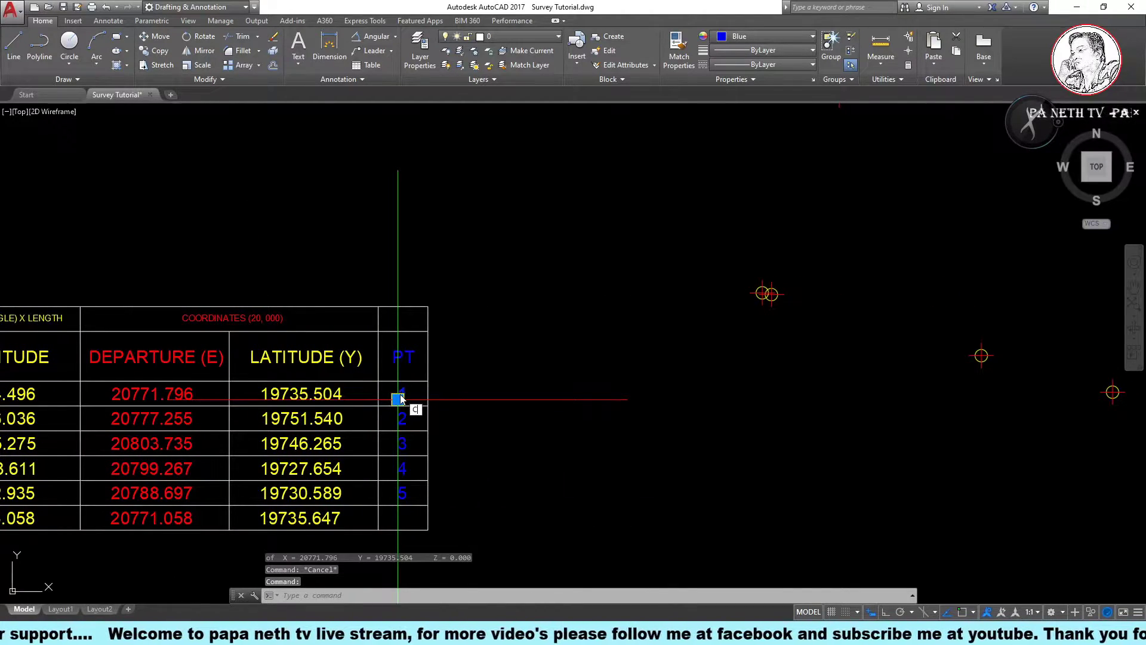
pyautogui.write('o')
pyautogui.press('Return')
pyautogui.click(398, 398)
pyautogui.click(772, 318)
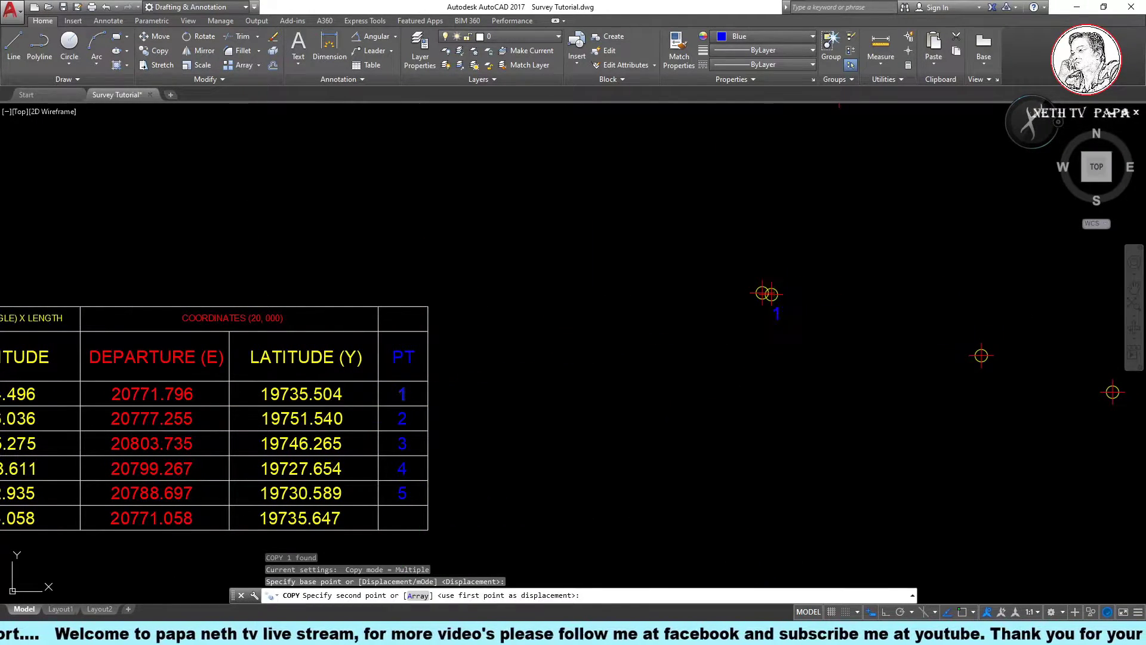
pyautogui.press('Escape')
pyautogui.moveTo(772, 312); pyautogui.dragTo(750, 357, button='middle')
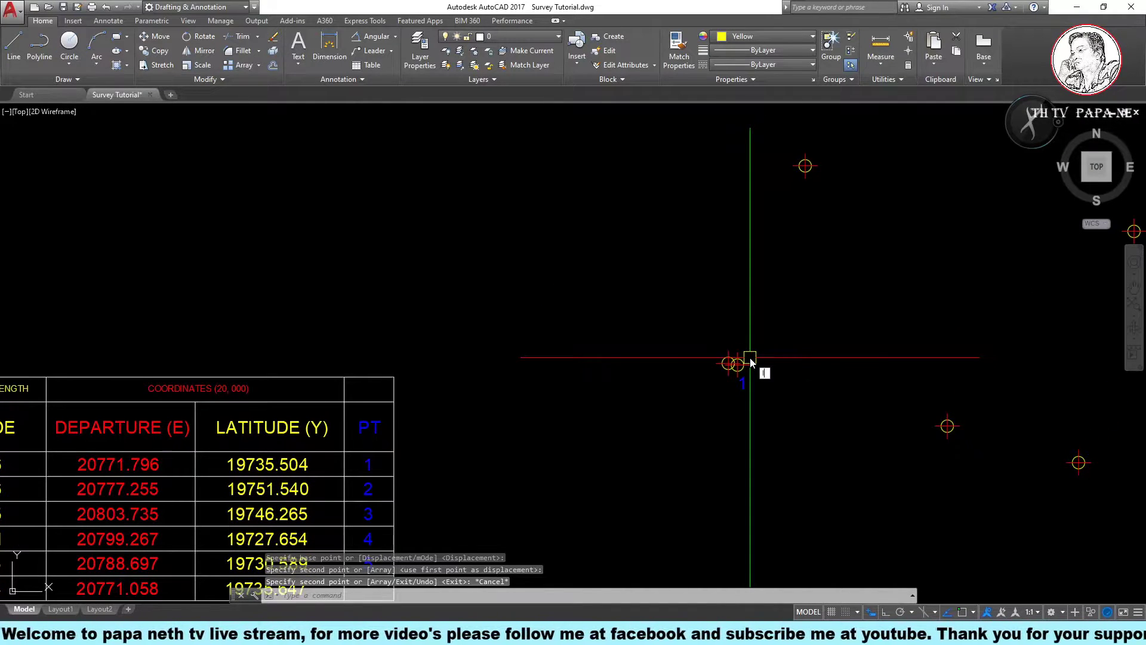
# Read point 2's circle centre coordinates with ID and a centre snap
pyautogui.write('id')
pyautogui.press('Return')
pyautogui.write('en')
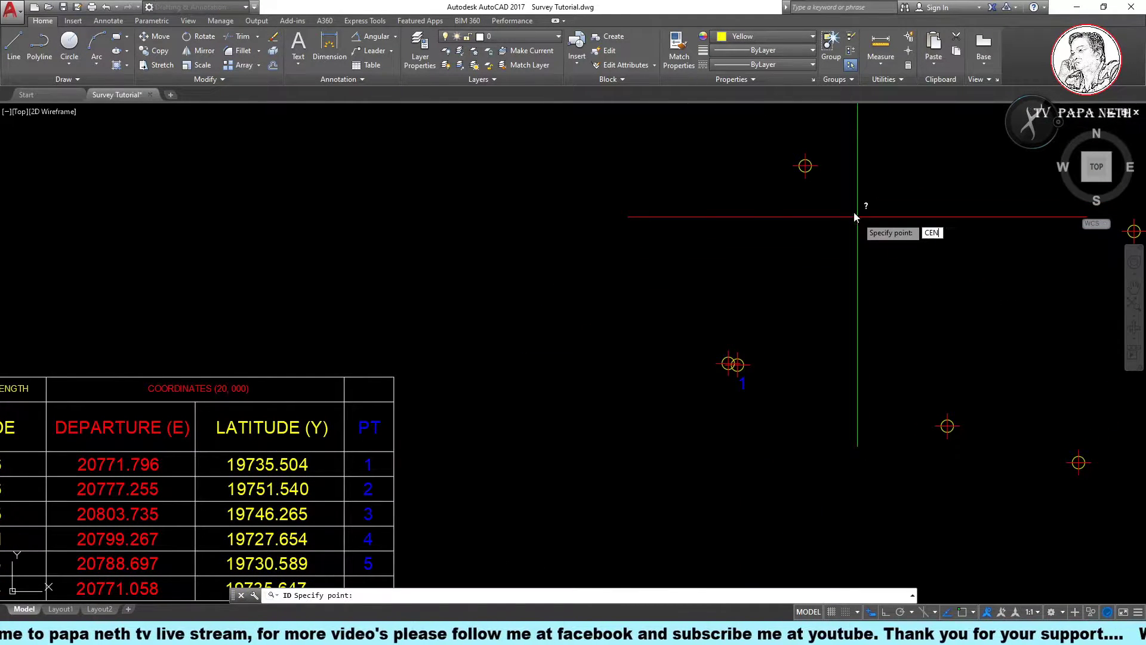
pyautogui.press('Return')
pyautogui.click(812, 173)
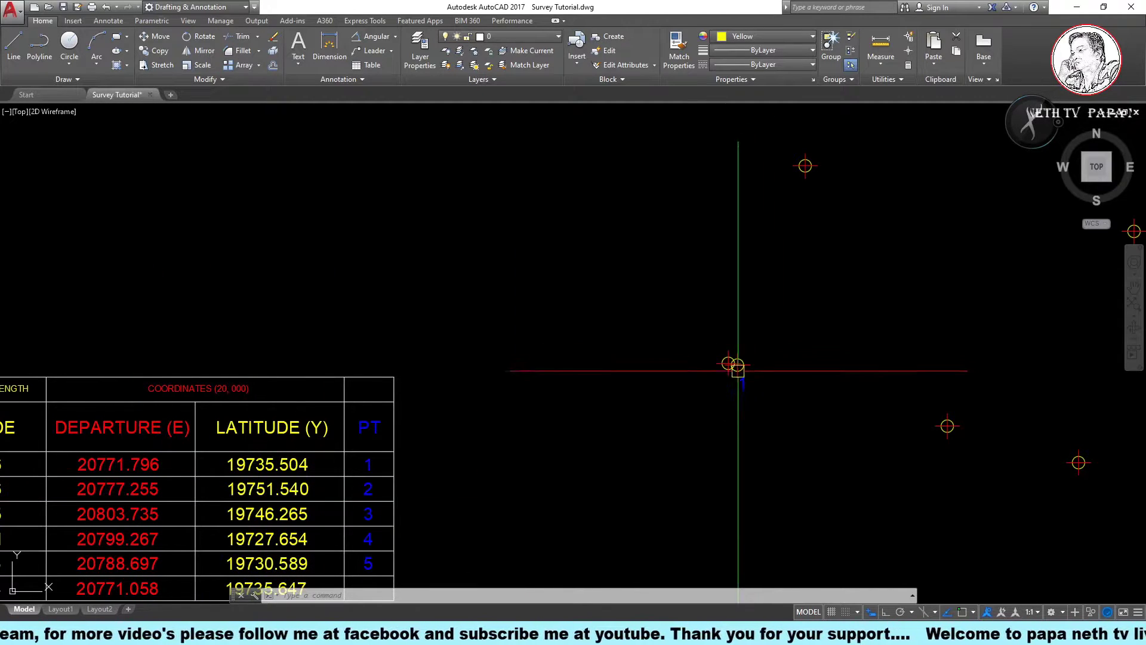
# Copy label 1 next to point 2 and open the copy for editing
pyautogui.write('co')
pyautogui.press('Return')
pyautogui.click(738, 389)
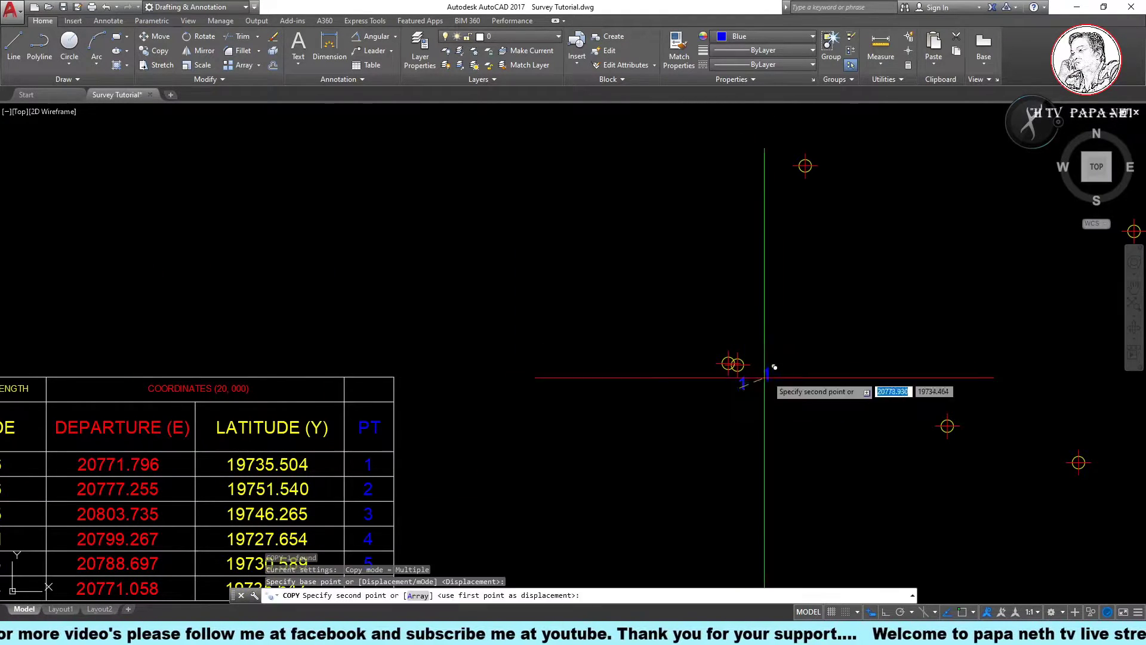
pyautogui.press('Escape')
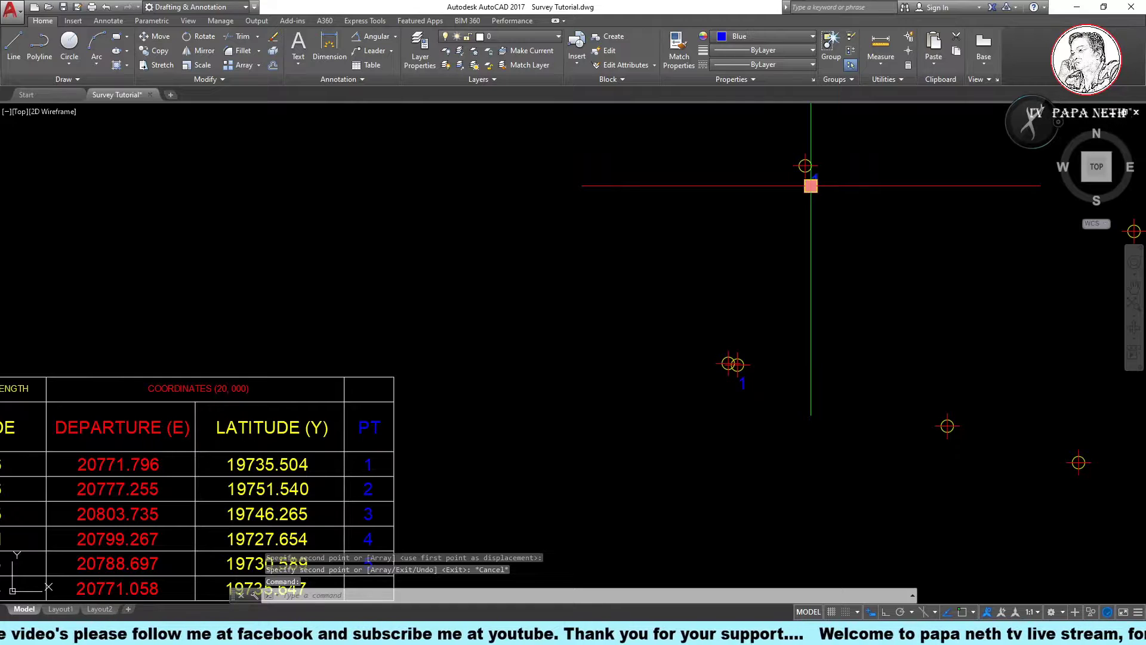
pyautogui.click(810, 186)
pyautogui.press('Escape')
pyautogui.press('Escape')
pyautogui.press('Escape')
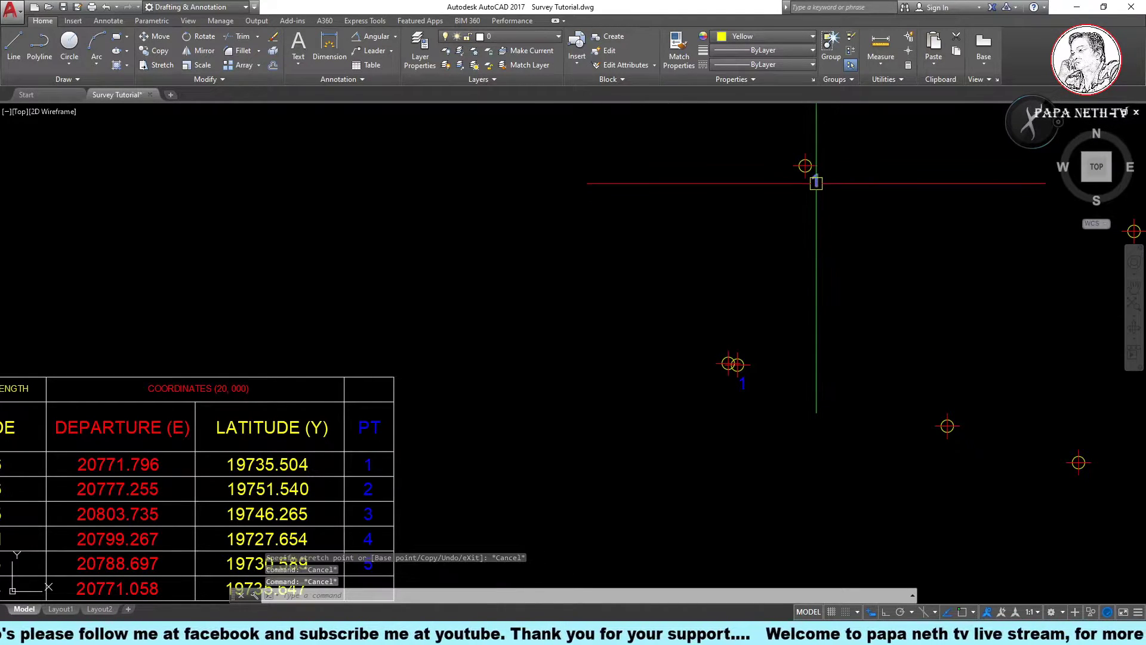
pyautogui.doubleClick(816, 182)
# Change the copied label beside point 2 to read 2
pyautogui.write('2')
pyautogui.press('Return')
pyautogui.press('Escape')
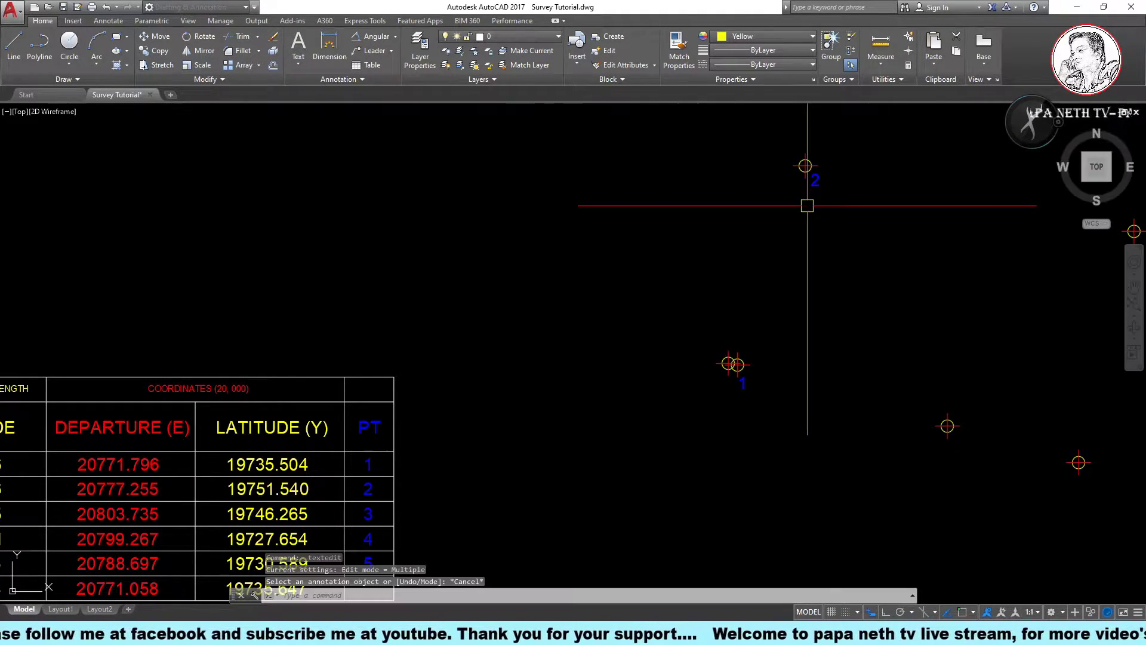
pyautogui.scroll(-5, 807, 205)
pyautogui.scroll(3, 824, 263)
pyautogui.scroll(2, 785, 251)
pyautogui.press('Escape')
pyautogui.press('Escape')
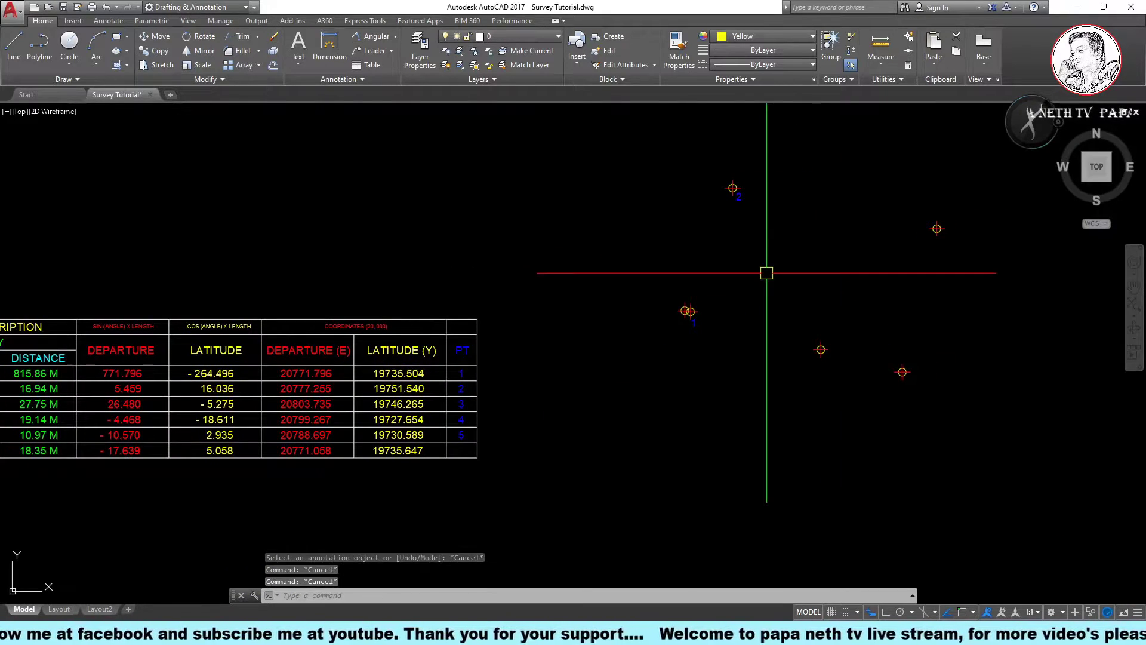
pyautogui.scroll(4, 926, 238)
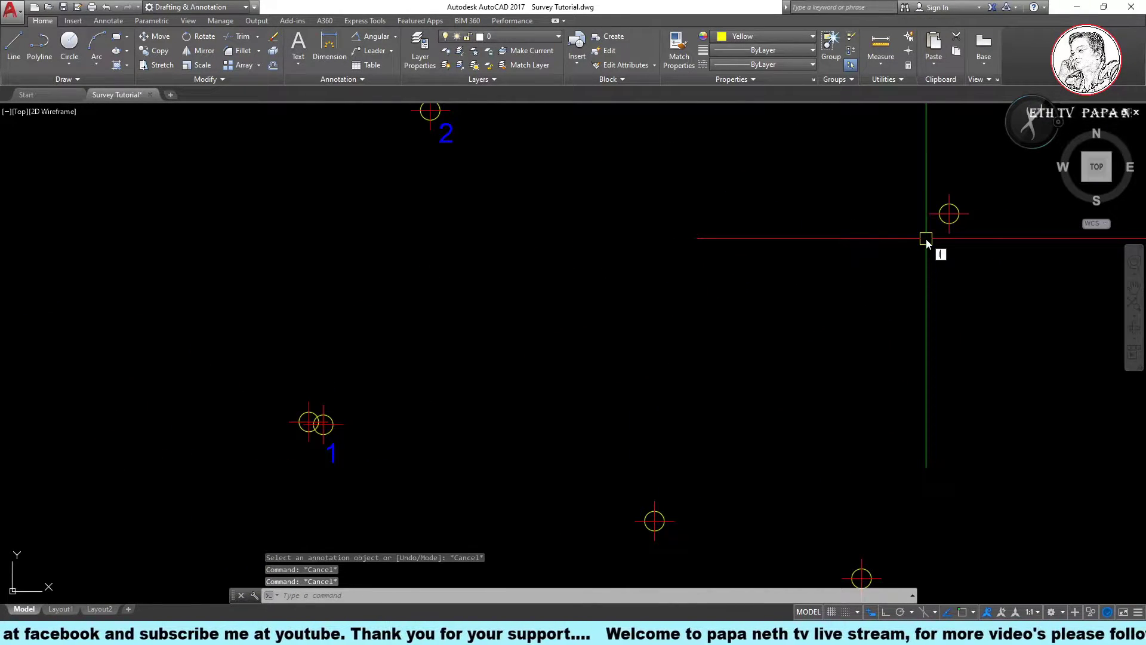
# Read point 3's circle centre coordinates with ID and a centre snap
pyautogui.write('id')
pyautogui.press('Return')
pyautogui.write('ce')
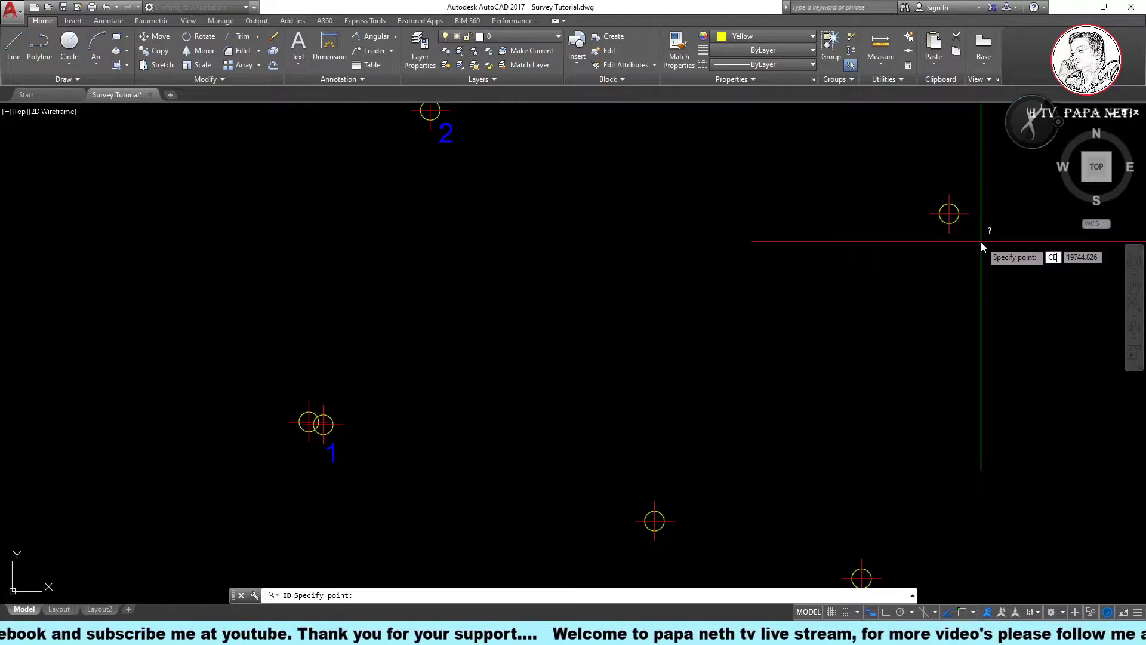
pyautogui.write('n')
pyautogui.press('Return')
pyautogui.click(958, 222)
pyautogui.moveTo(968, 272); pyautogui.dragTo(910, 263, button='middle')
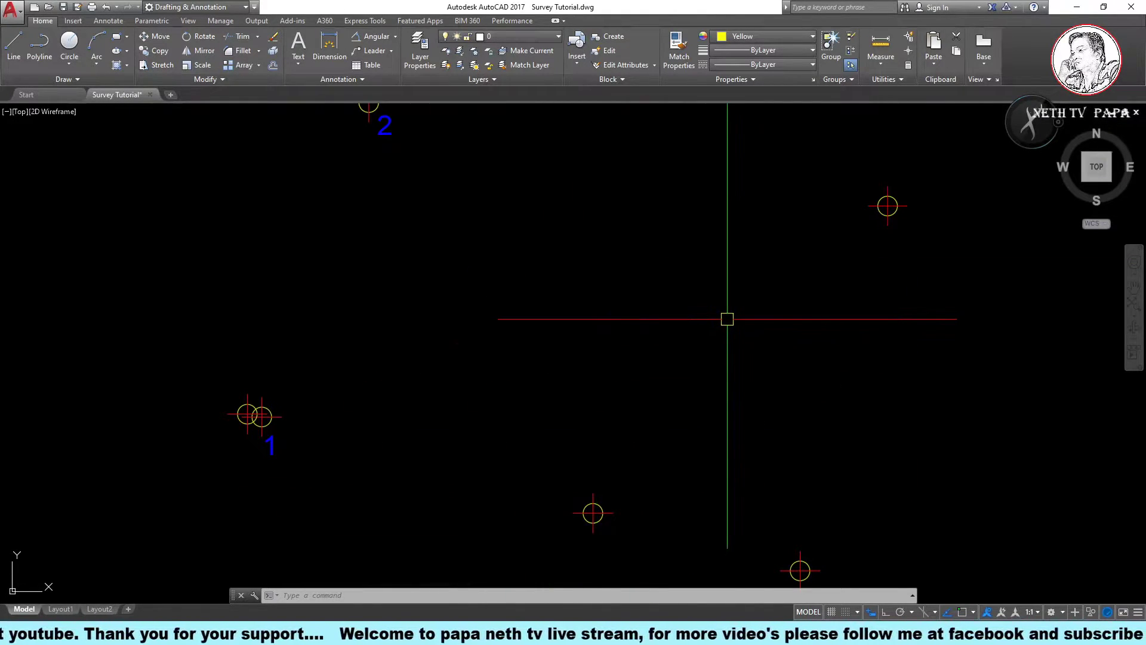
pyautogui.write('id')
pyautogui.press('Return')
pyautogui.write('N')
pyautogui.press('Return')
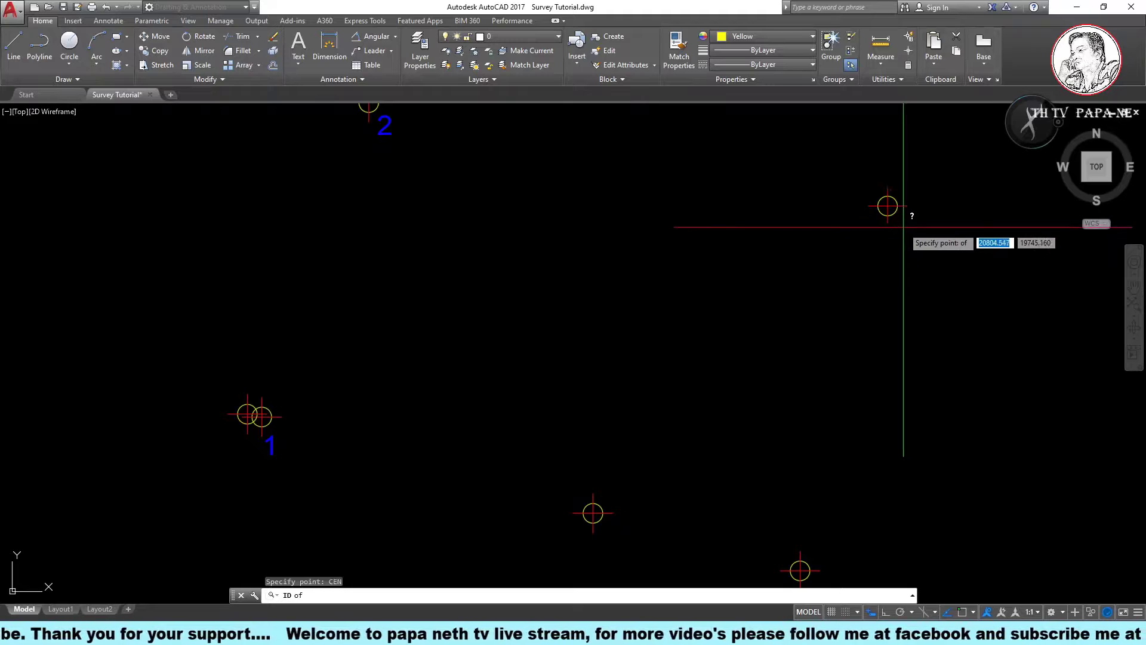
pyautogui.click(896, 217)
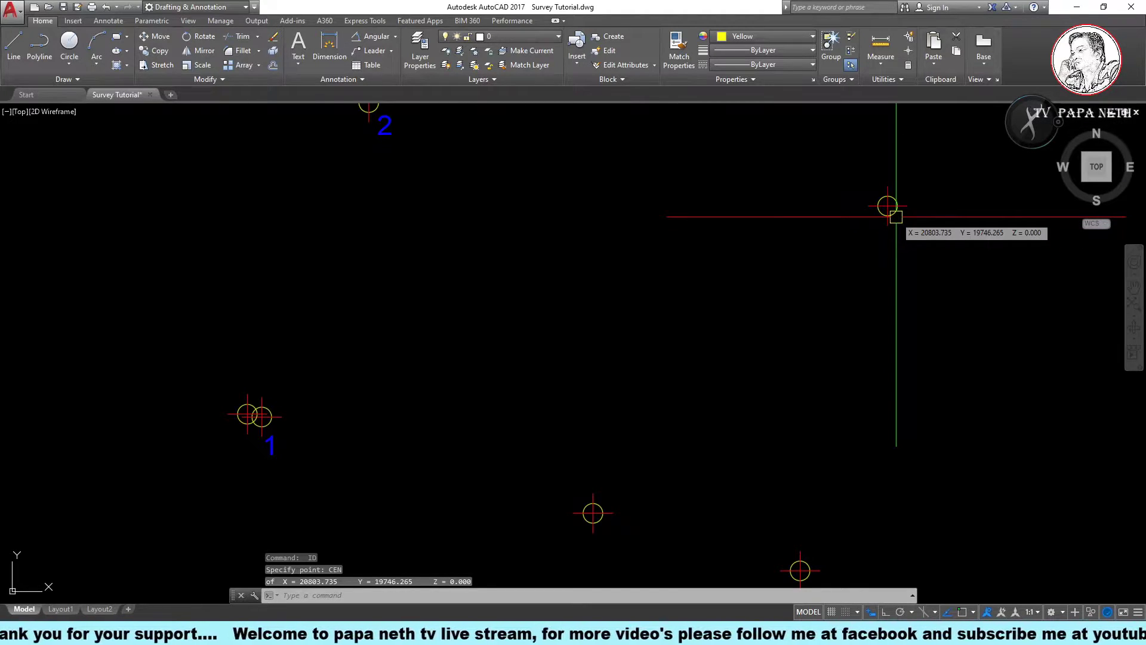
# Compare point 3's coordinates against the coordinates table
pyautogui.scroll(-5, 896, 217)
pyautogui.scroll(3, 602, 299)
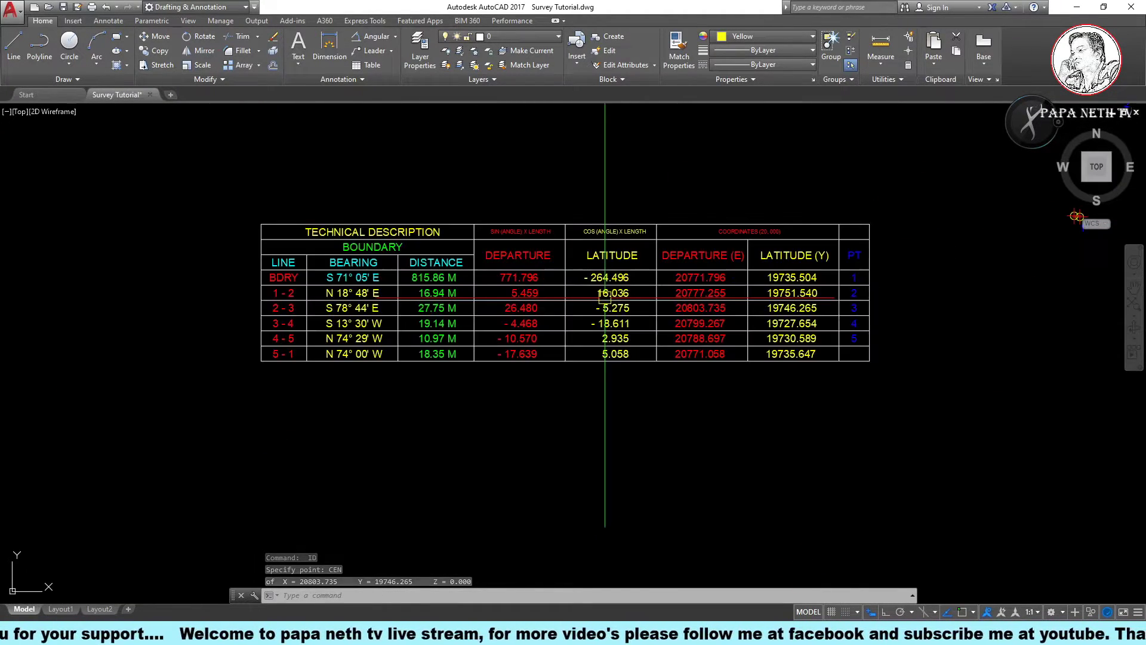
pyautogui.scroll(3, 721, 320)
pyautogui.moveTo(898, 278); pyautogui.dragTo(659, 367, button='middle')
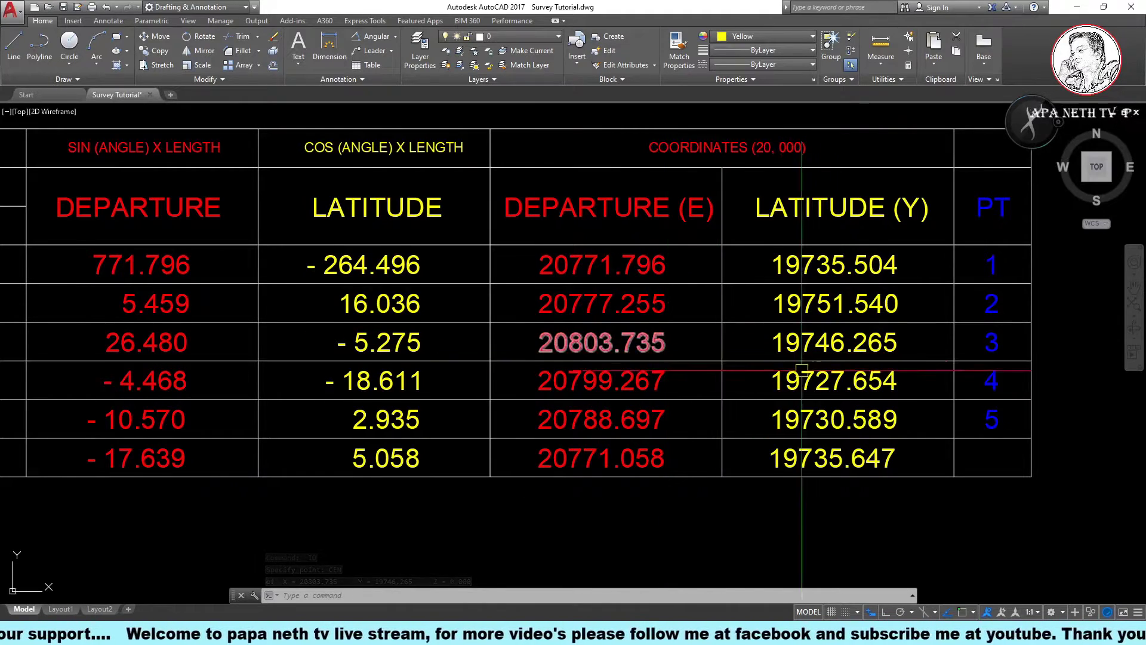
pyautogui.moveTo(885, 353); pyautogui.dragTo(726, 367, button='middle')
pyautogui.scroll(-3, 727, 367)
pyautogui.scroll(-3, 612, 374)
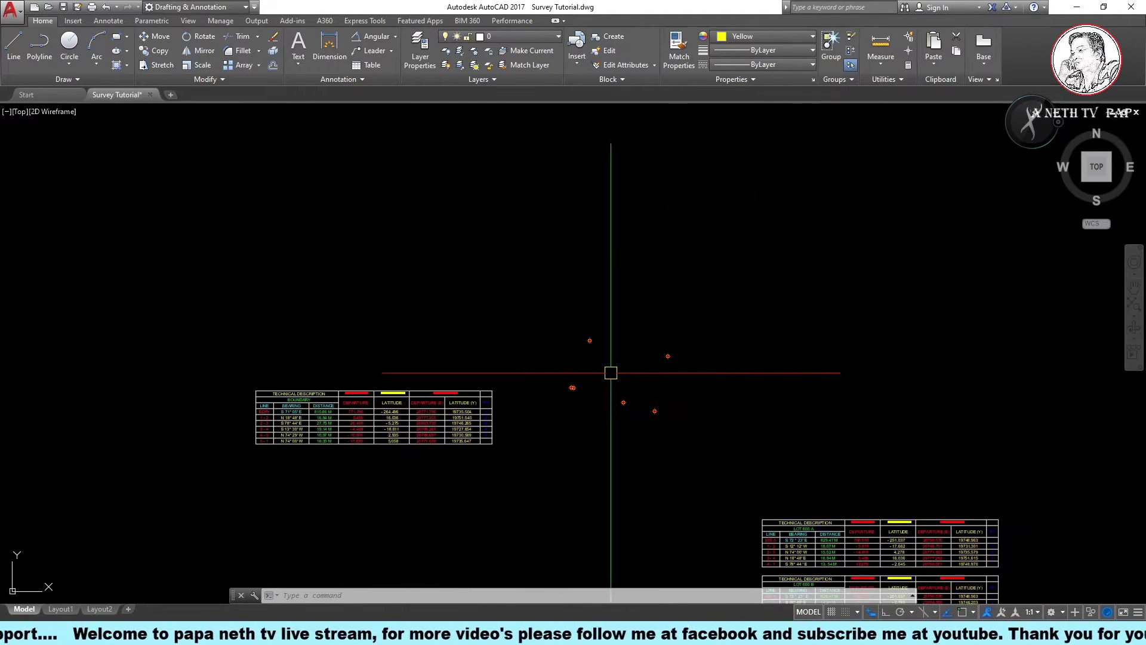
pyautogui.scroll(2, 547, 343)
pyautogui.scroll(2, 500, 324)
# Copy label 2 beside point 3 and change it to read 3
pyautogui.click(498, 323)
pyautogui.write('co')
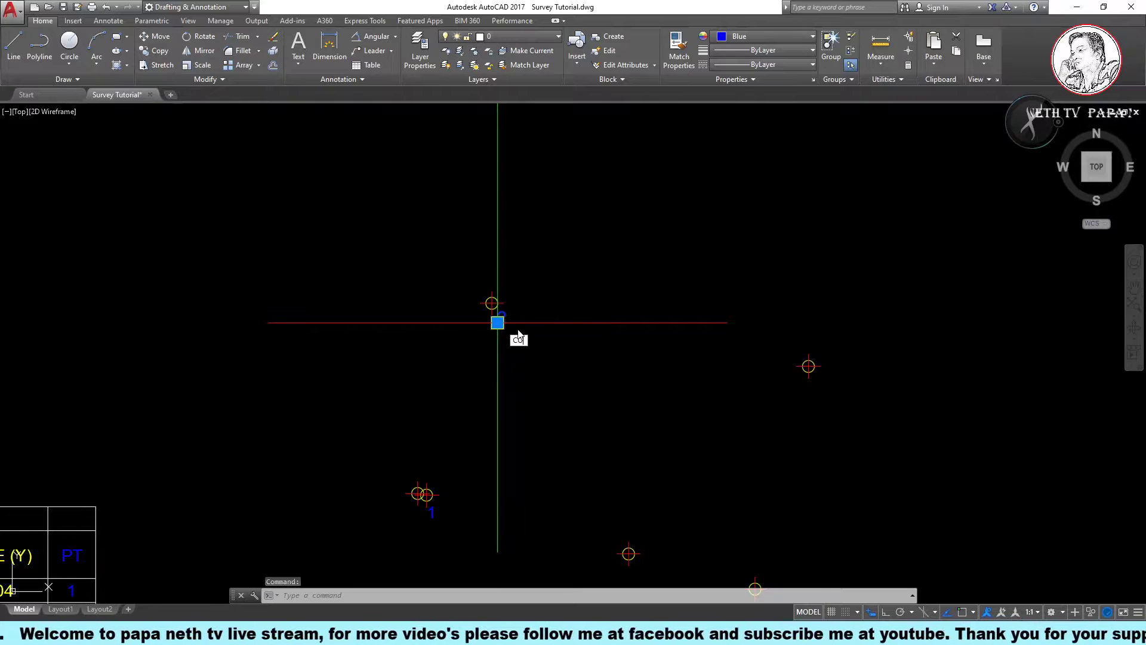
pyautogui.press('Return')
pyautogui.click(517, 328)
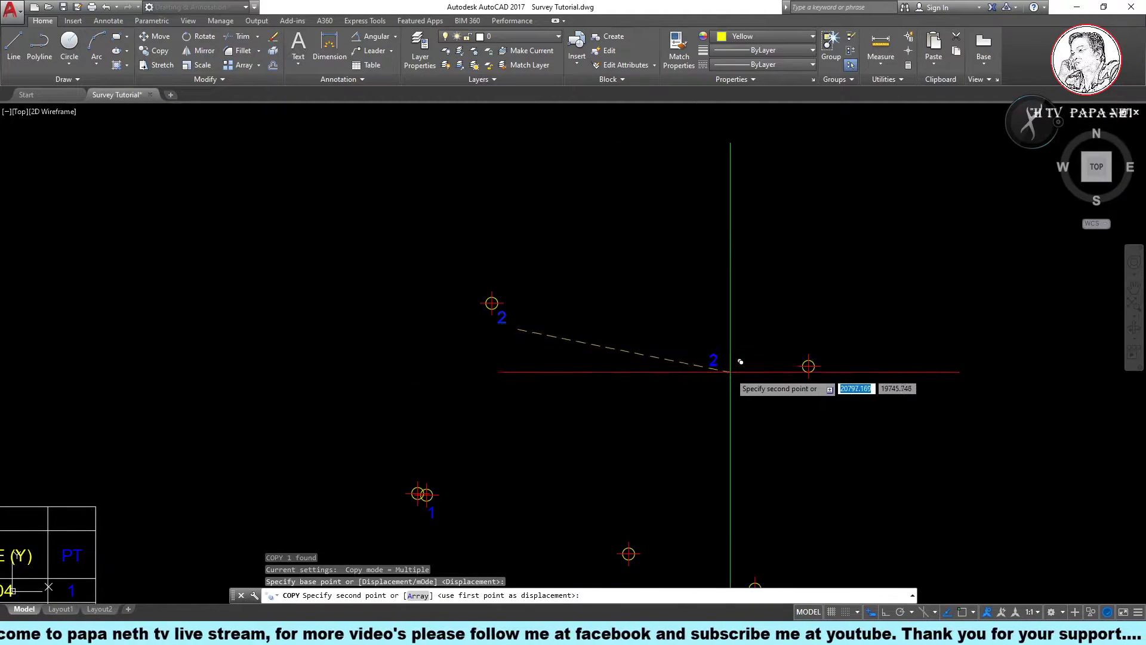
pyautogui.click(832, 396)
pyautogui.press('Escape')
pyautogui.doubleClick(813, 386)
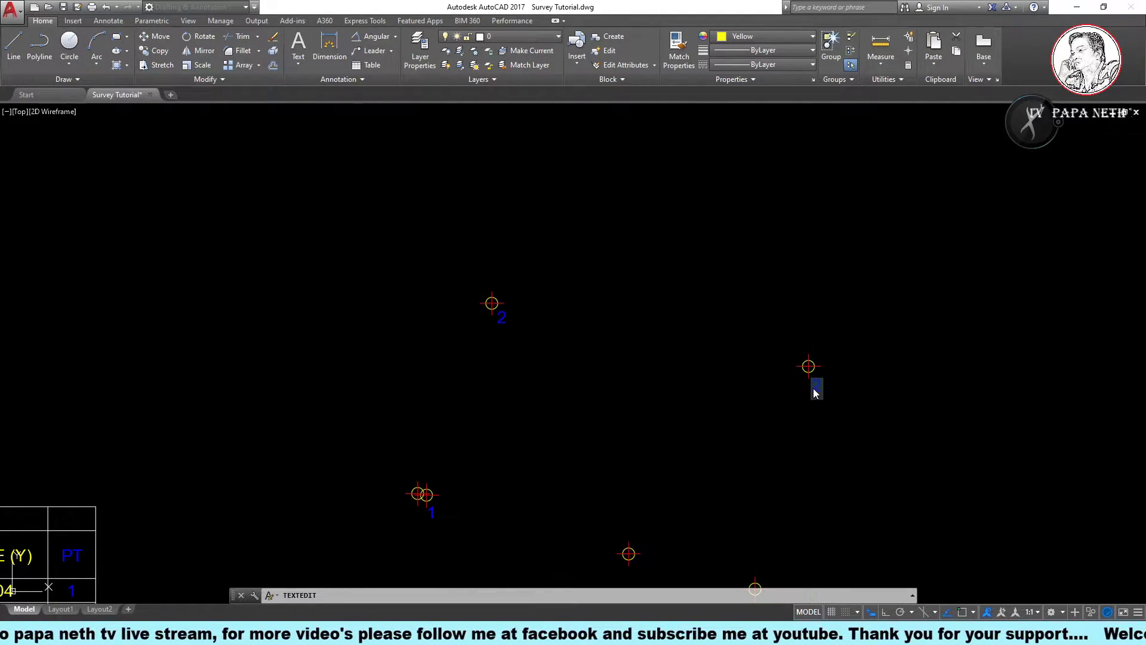
pyautogui.write('3')
pyautogui.press('Return')
pyautogui.press('Escape')
# Confirm point 4's circle centre reads 20799.267, 19727.654 as in the table
pyautogui.moveTo(786, 599); pyautogui.dragTo(776, 470, button='middle')
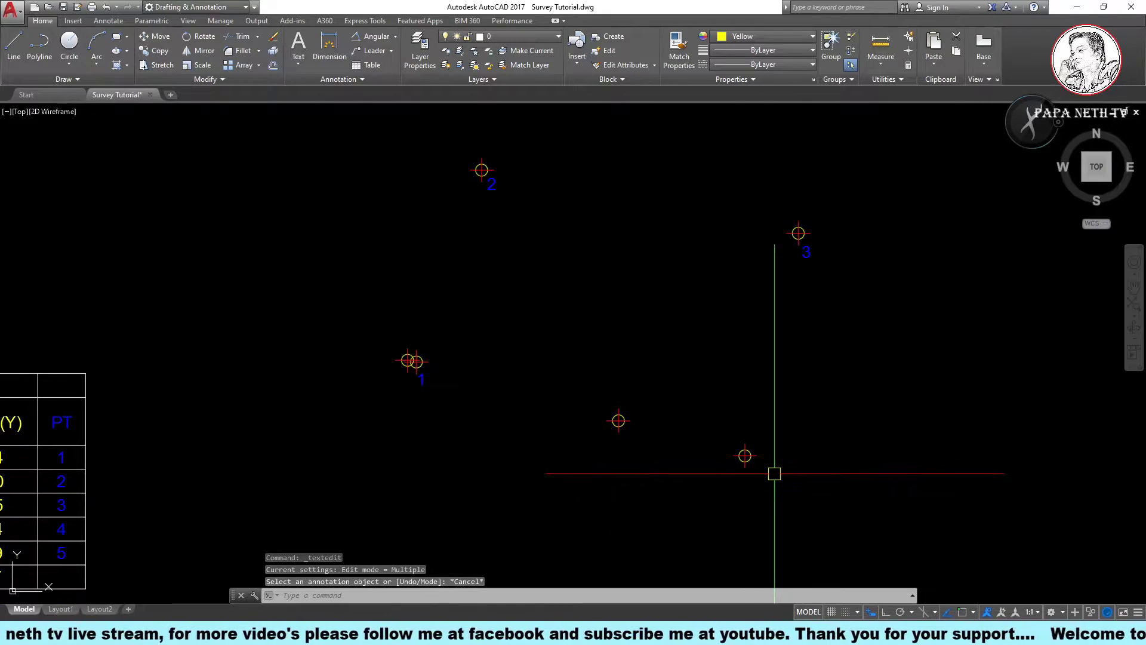
pyautogui.write('id')
pyautogui.press('Return')
pyautogui.write('CEN')
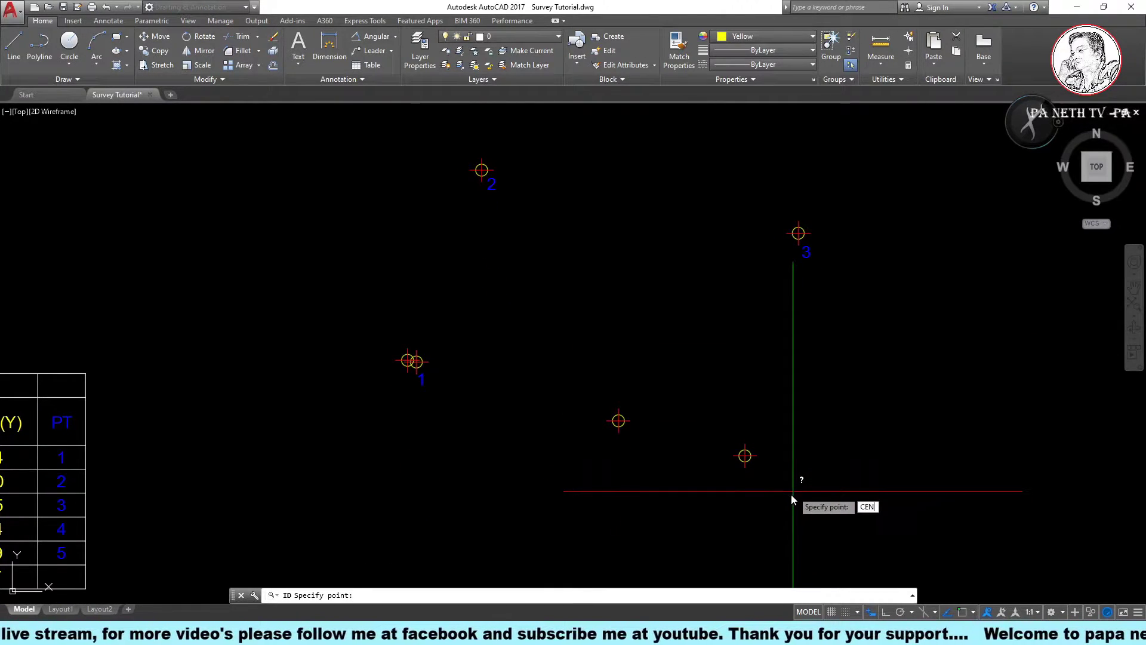
pyautogui.press('Return')
pyautogui.click(754, 465)
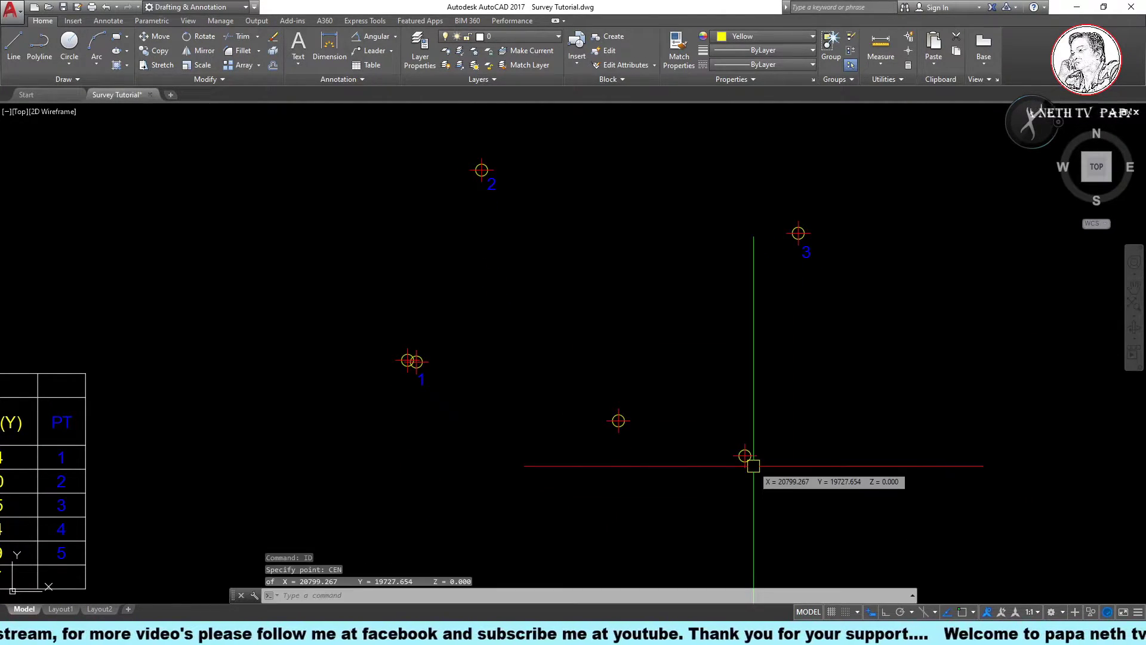
pyautogui.moveTo(61, 548); pyautogui.dragTo(384, 473, button='middle')
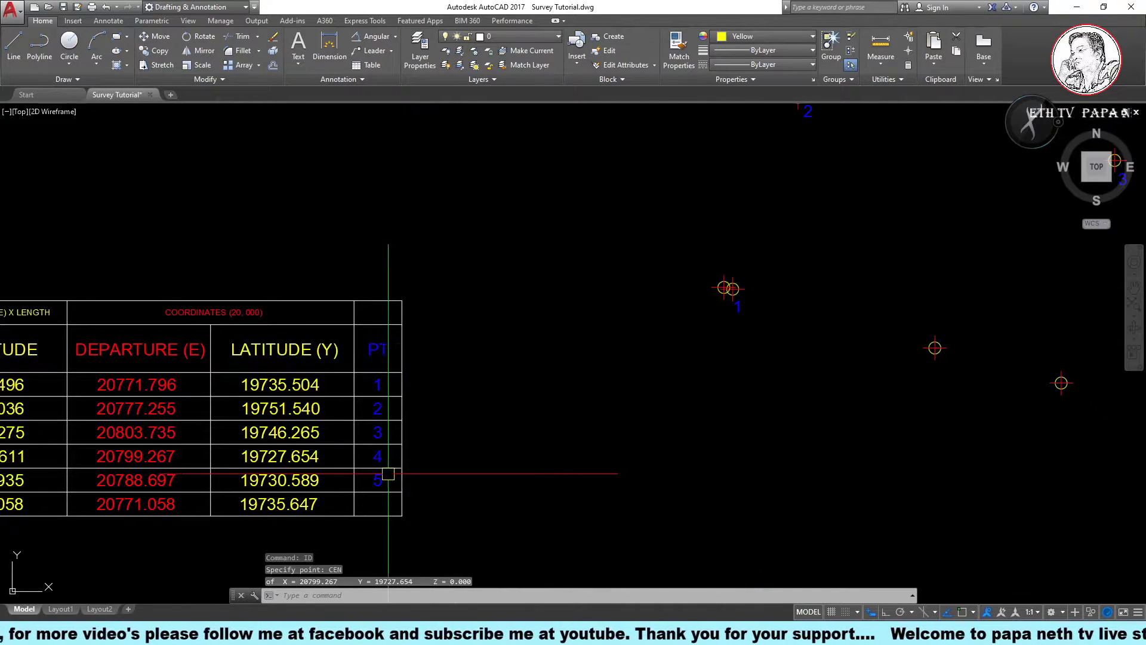
pyautogui.moveTo(533, 465); pyautogui.dragTo(448, 442, button='middle')
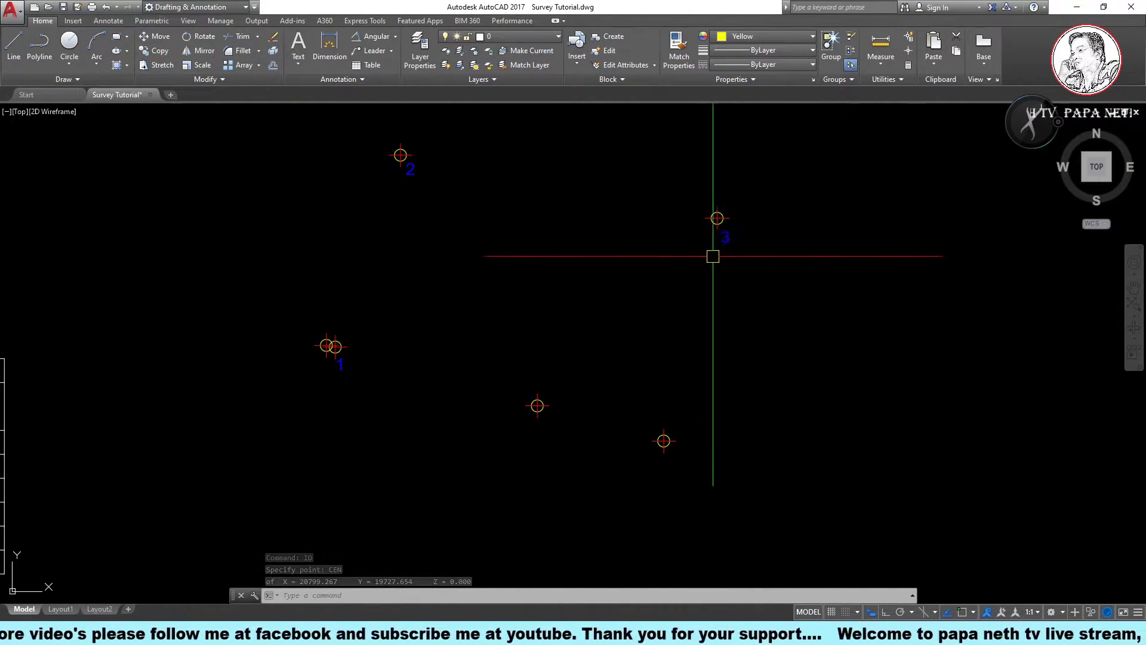
# Copy label 3 beside the fourth circle and change it to read 4
pyautogui.write('co')
pyautogui.press('Return')
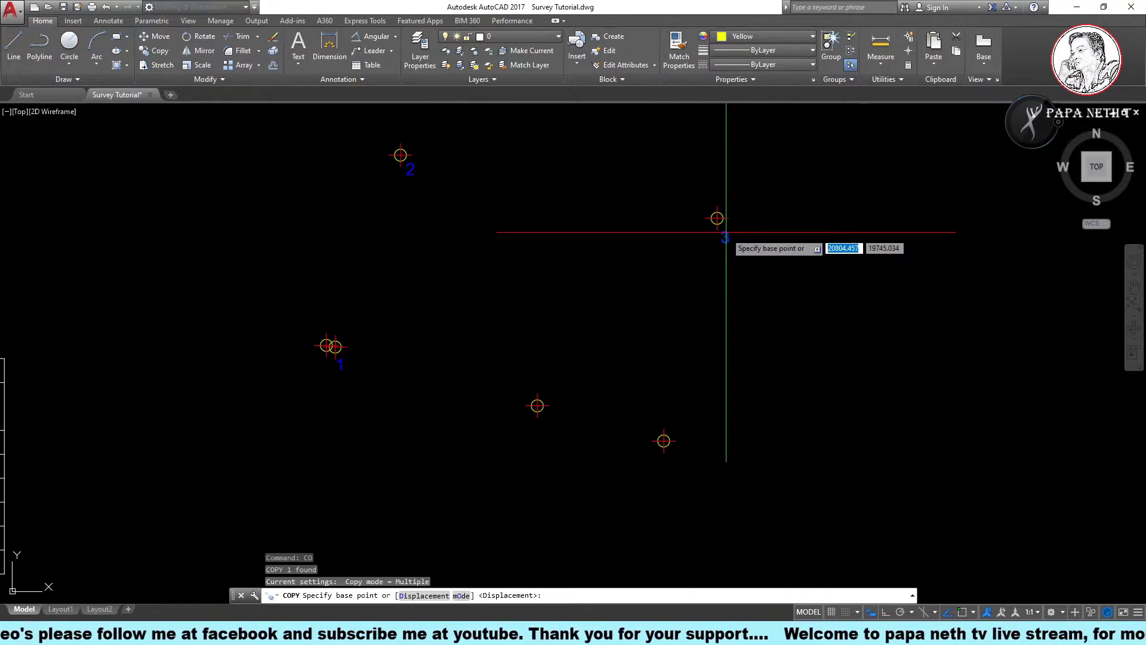
pyautogui.click(727, 239)
pyautogui.scroll(4, 665, 440)
pyautogui.click(691, 460)
pyautogui.press('Escape')
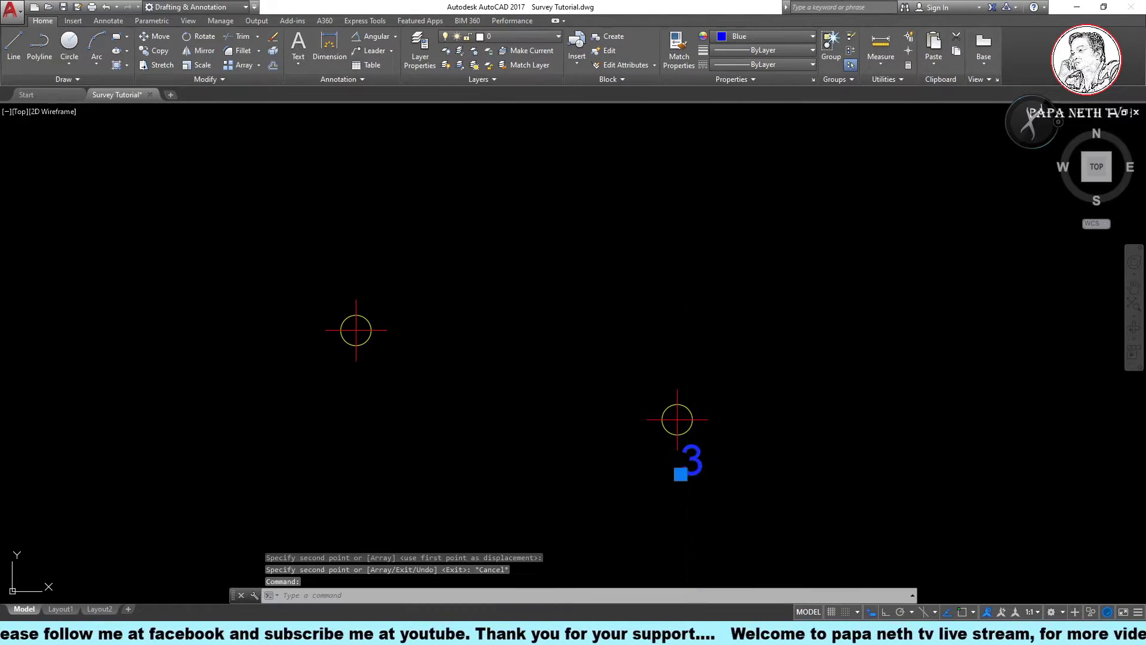
pyautogui.doubleClick(689, 459)
pyautogui.write('4')
pyautogui.press('Return')
pyautogui.press('Escape')
pyautogui.scroll(-3, 688, 460)
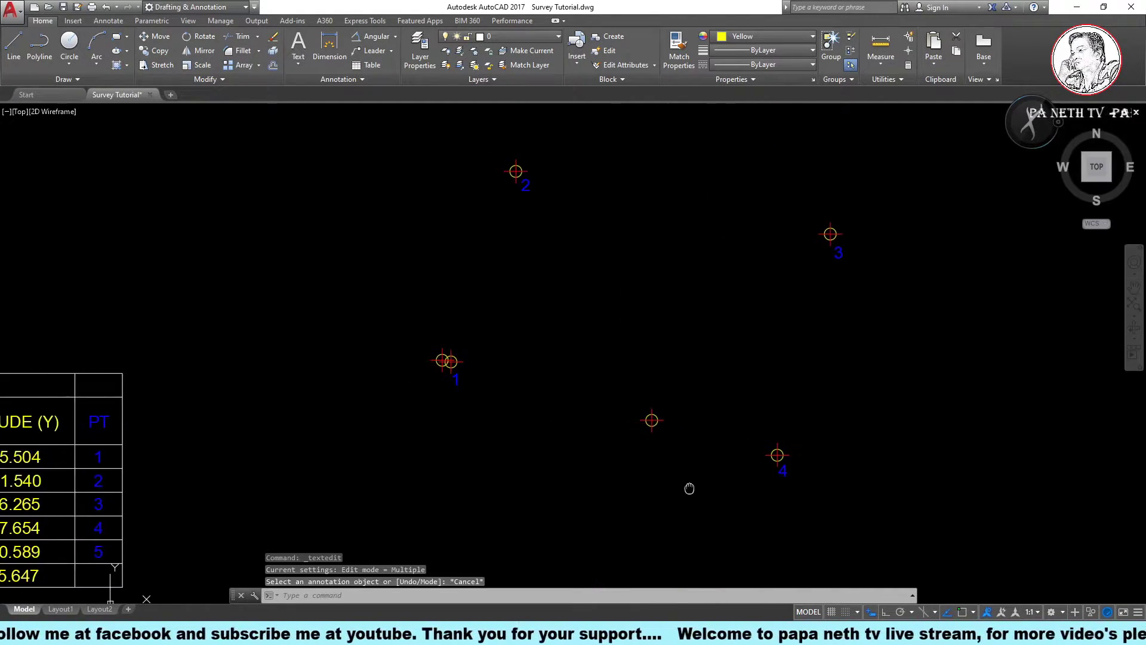
pyautogui.press('Escape')
pyautogui.press('Escape')
# Confirm the unlabelled circle's centre is 20788.697, 19730.589 against the table
pyautogui.write('i')
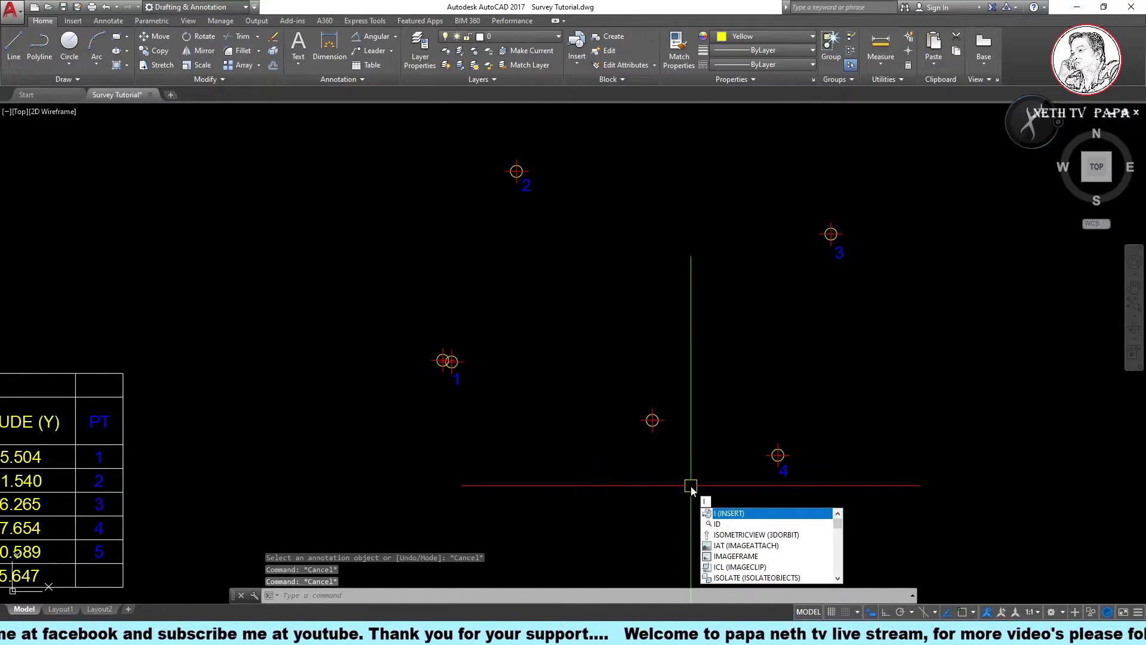
pyautogui.write('d')
pyautogui.press('Return')
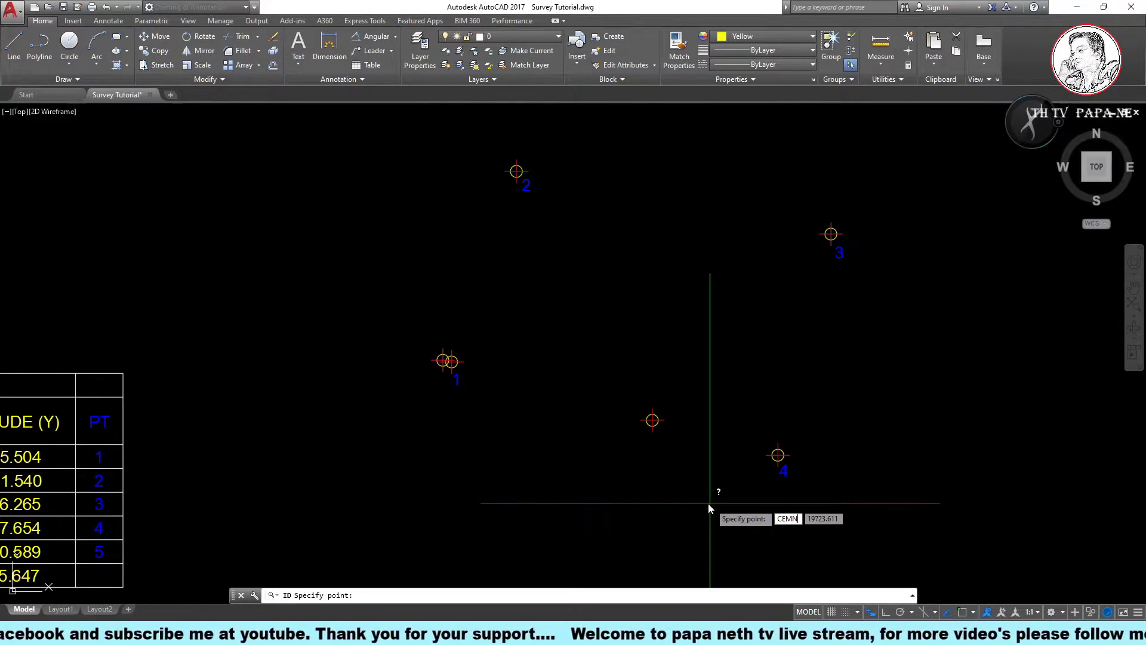
pyautogui.press('Escape')
pyautogui.press('Return')
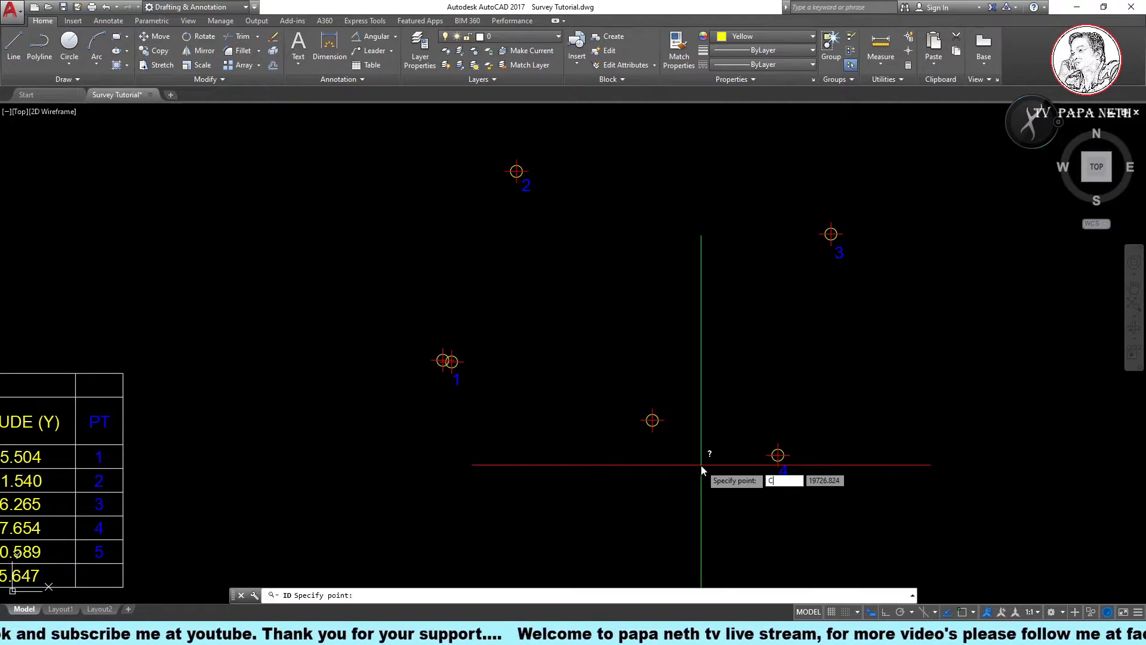
pyautogui.press('Return')
pyautogui.click(661, 429)
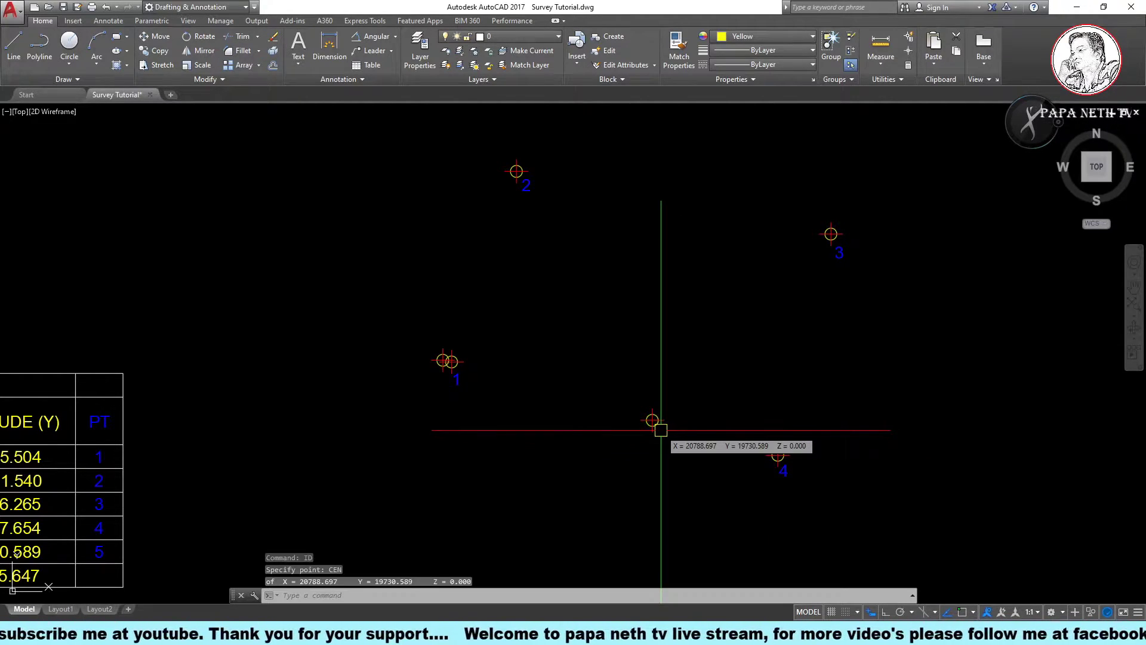
pyautogui.moveTo(462, 518); pyautogui.dragTo(679, 456, button='middle')
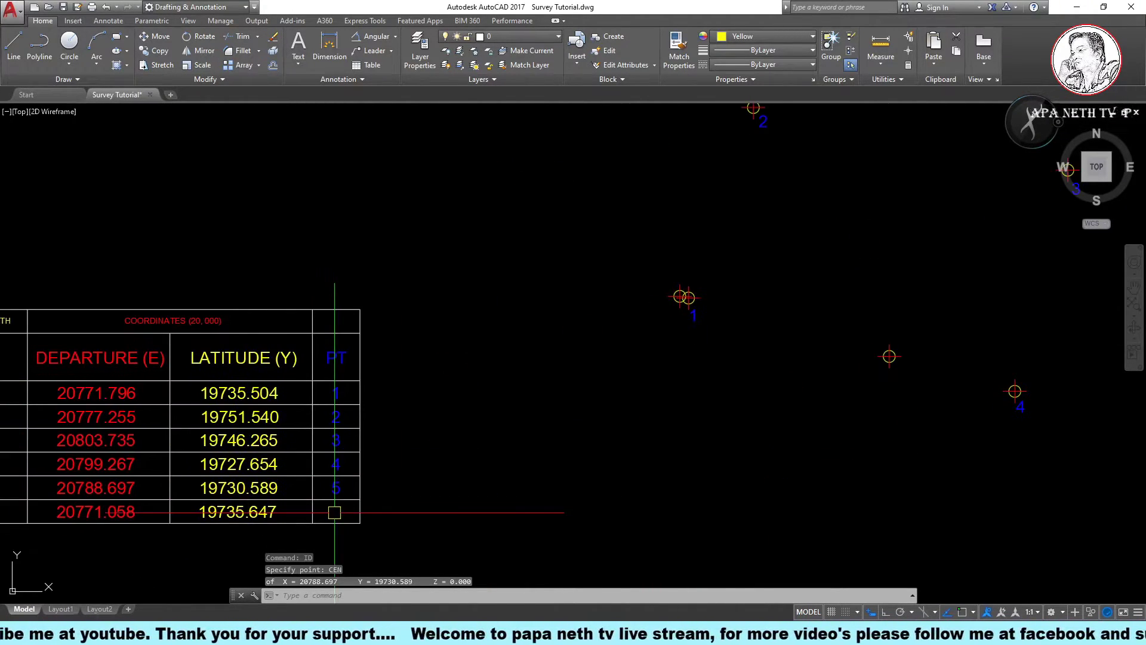
pyautogui.moveTo(530, 484); pyautogui.dragTo(214, 496, button='middle')
pyautogui.scroll(2, 633, 464)
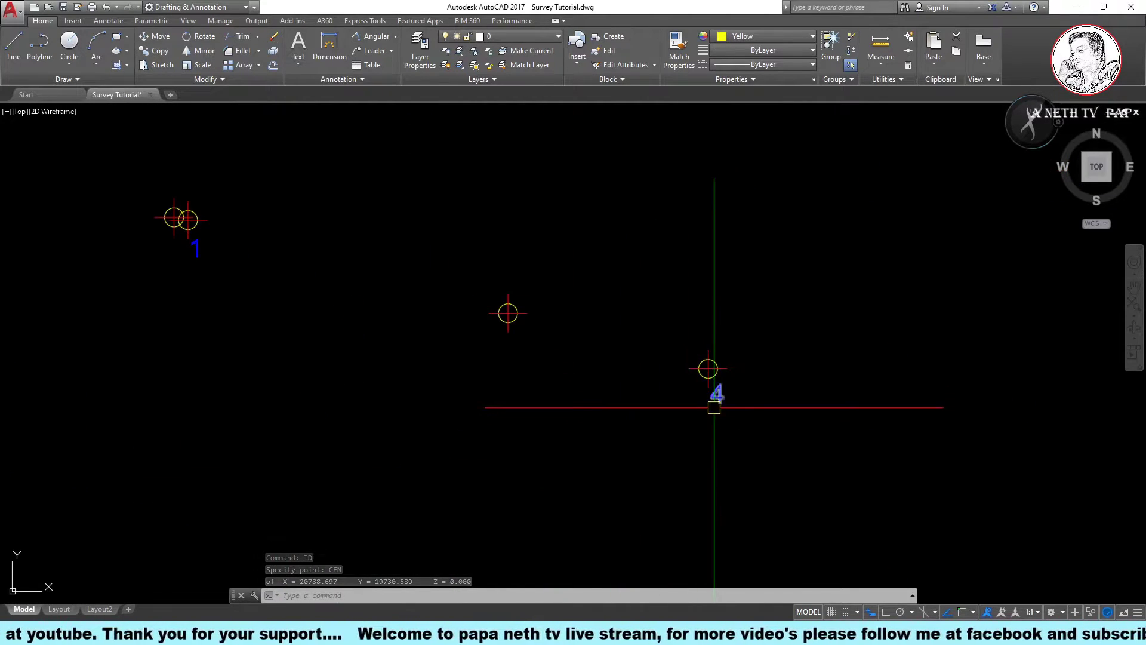
pyautogui.write('CO')
# Copy label 4 beside the fifth circle
pyautogui.press('Return')
pyautogui.click(711, 403)
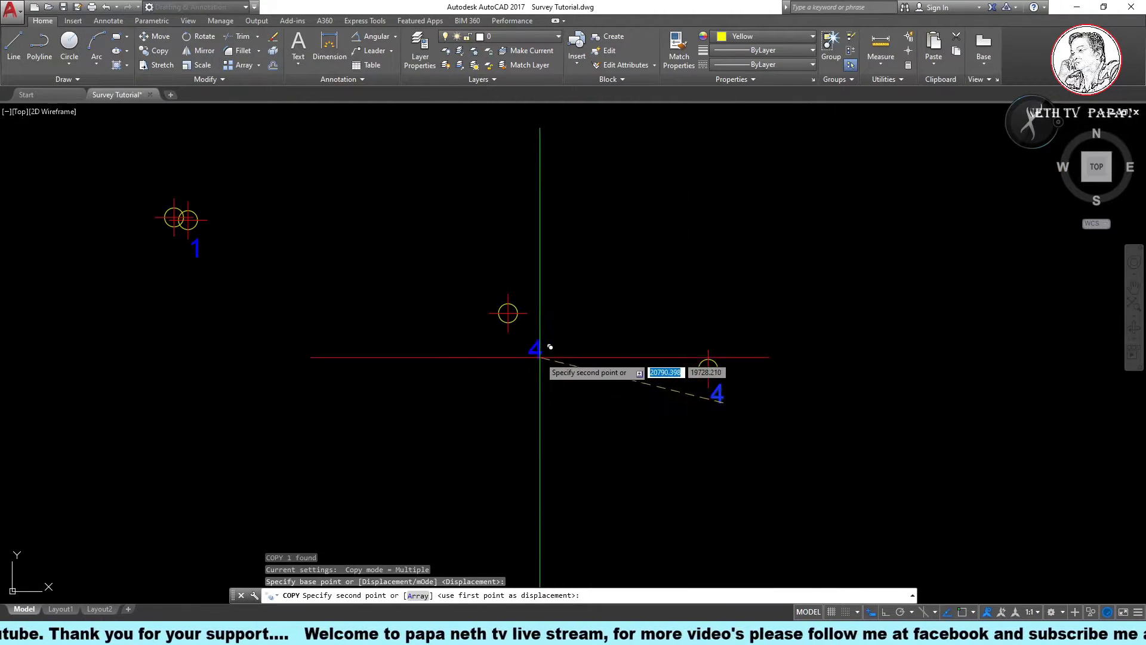
pyautogui.press('Escape')
pyautogui.scroll(-4, 507, 340)
pyautogui.scroll(2, 440, 363)
# Read the centre coordinates of point 1's left circle with ID and CEN
pyautogui.scroll(6, 436, 370)
pyautogui.press('Escape')
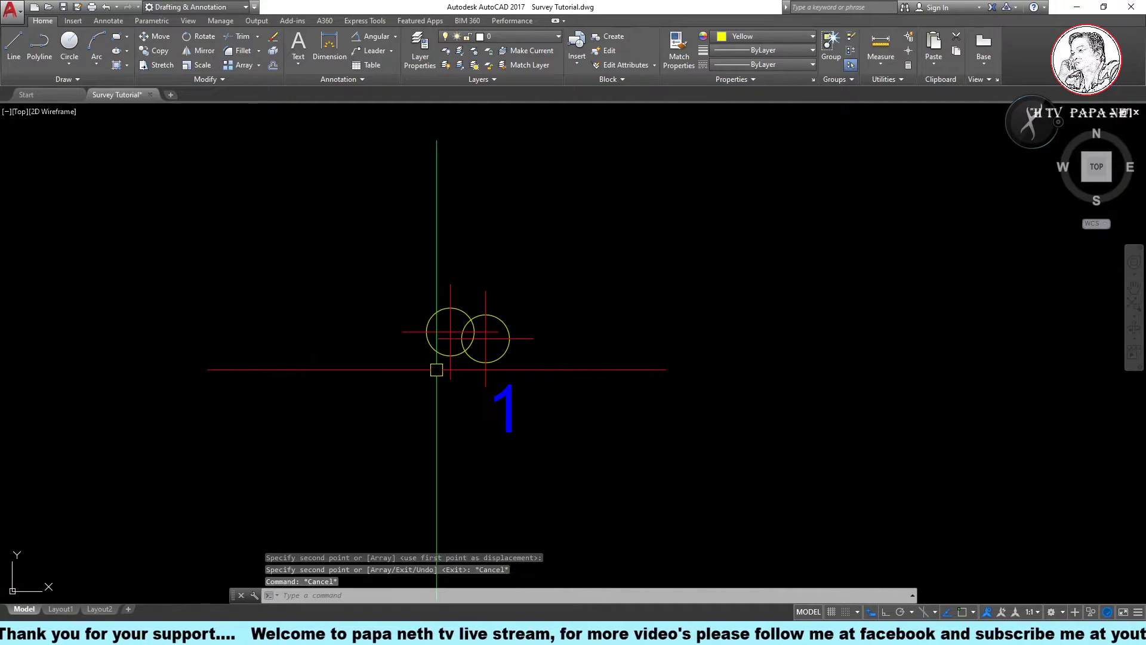
pyautogui.press('Escape')
pyautogui.write('id')
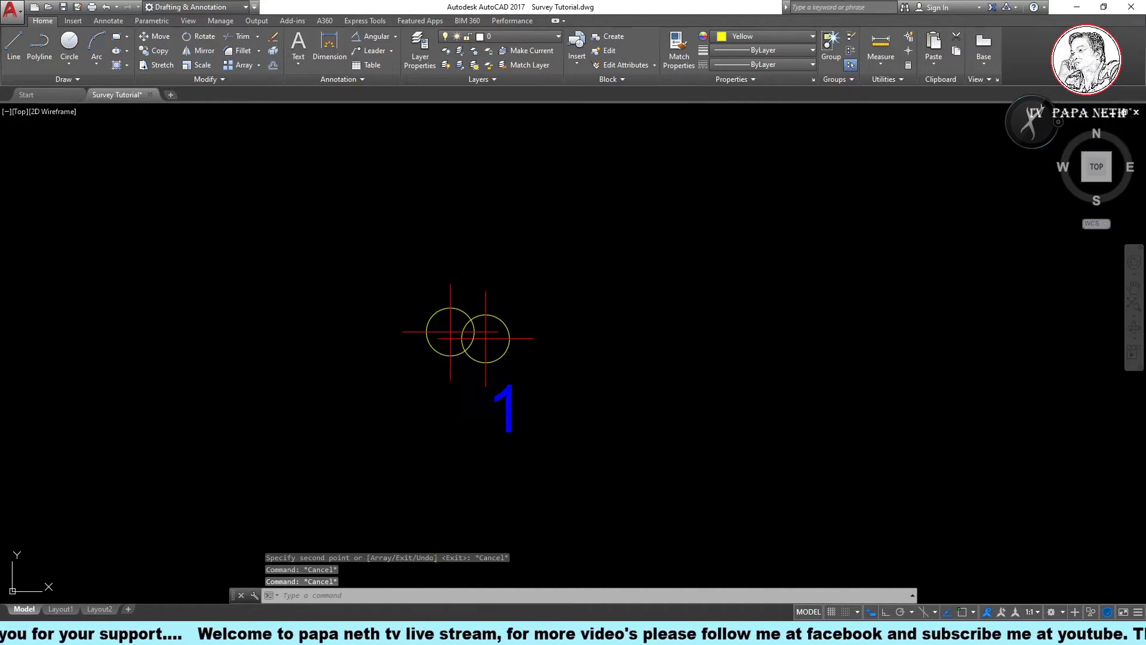
pyautogui.press('Return')
pyautogui.write('cen')
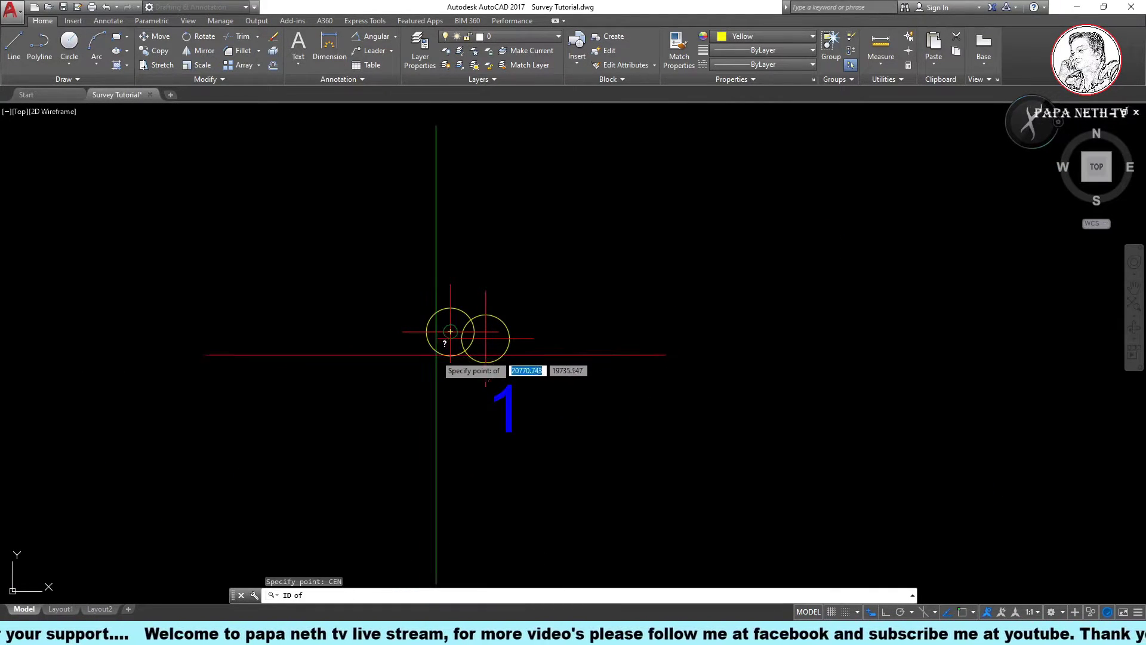
pyautogui.press('Return')
pyautogui.click(437, 351)
# Match it to the table's last row (20771.058, 19735.647) and start a polyline
pyautogui.scroll(-3, 441, 346)
pyautogui.scroll(-2, 409, 409)
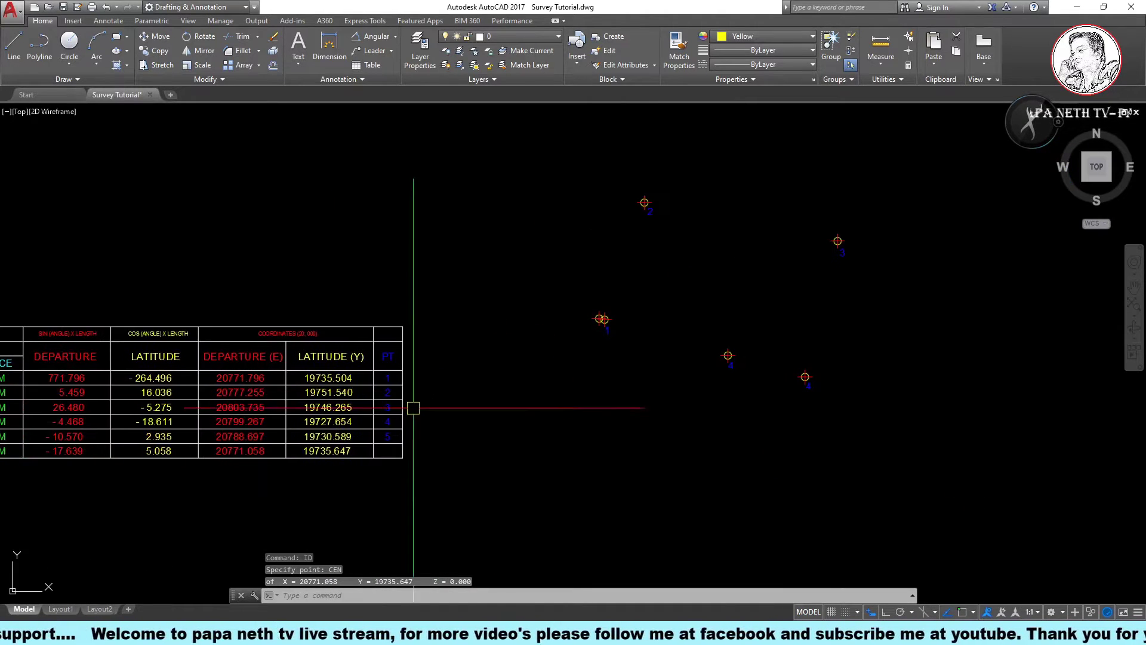
pyautogui.scroll(5, 379, 435)
pyautogui.moveTo(393, 431)
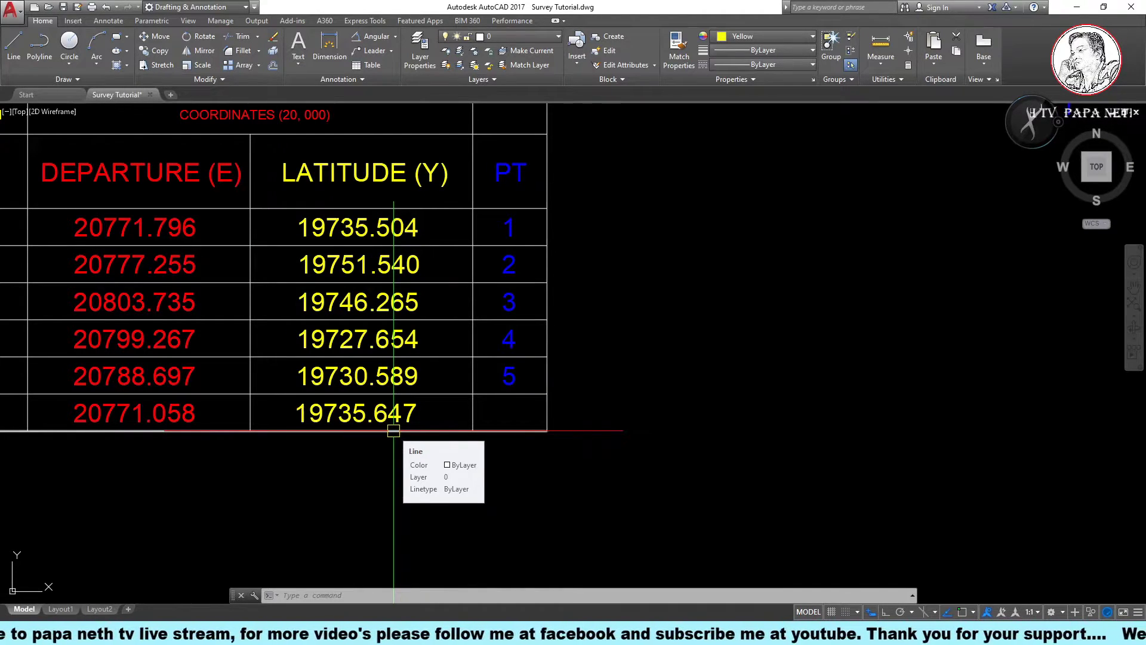
pyautogui.scroll(-5, 393, 430)
pyautogui.scroll(1, 410, 430)
pyautogui.scroll(3, 404, 442)
pyautogui.scroll(2, 338, 461)
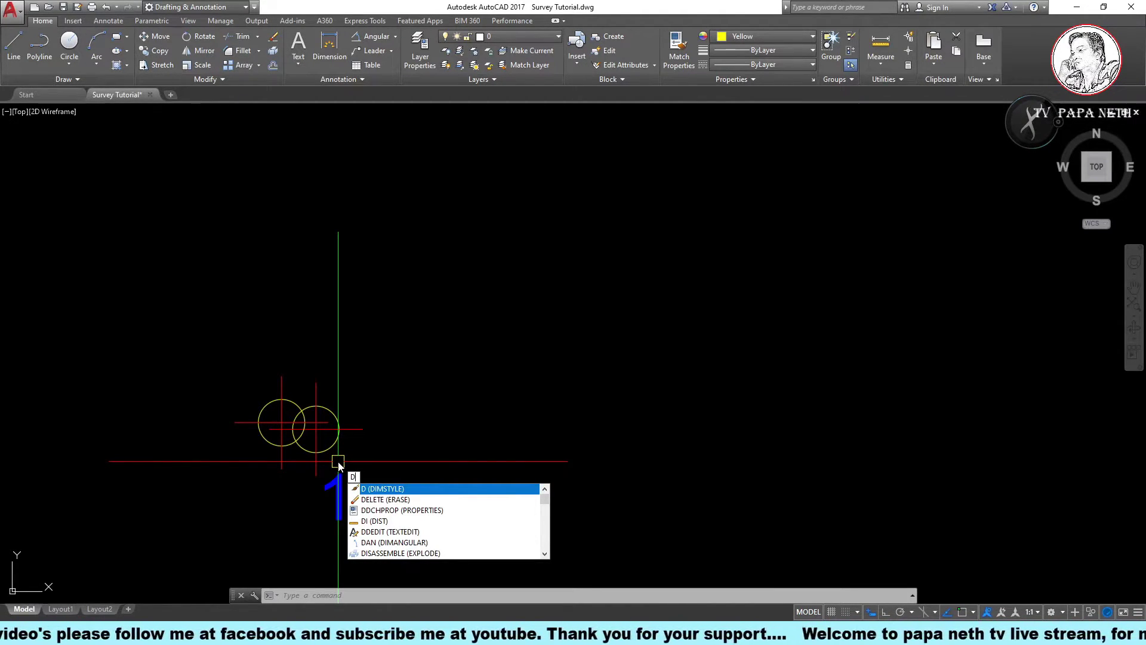
pyautogui.scroll(-5, 338, 466)
pyautogui.press('Escape')
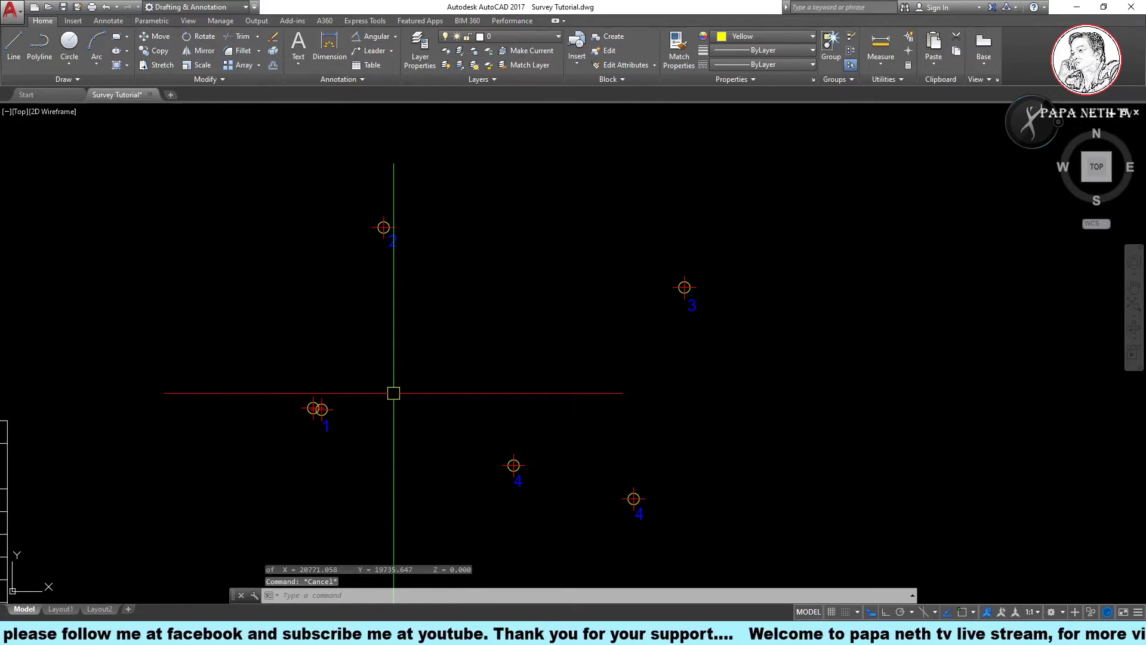
pyautogui.write('PL')
pyautogui.press('Return')
pyautogui.scroll(4, 346, 405)
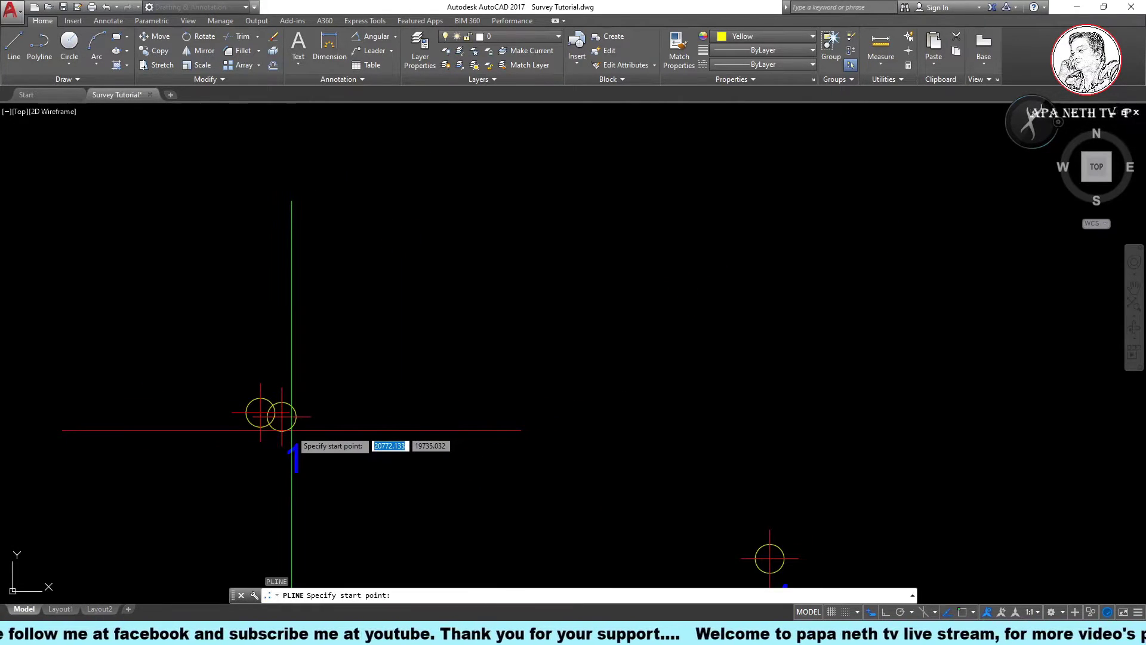
# Start the boundary polyline at circle 1's centre and run it through points 2 and 3
pyautogui.write('N')
pyautogui.press('Return')
pyautogui.scroll(-3, 334, 433)
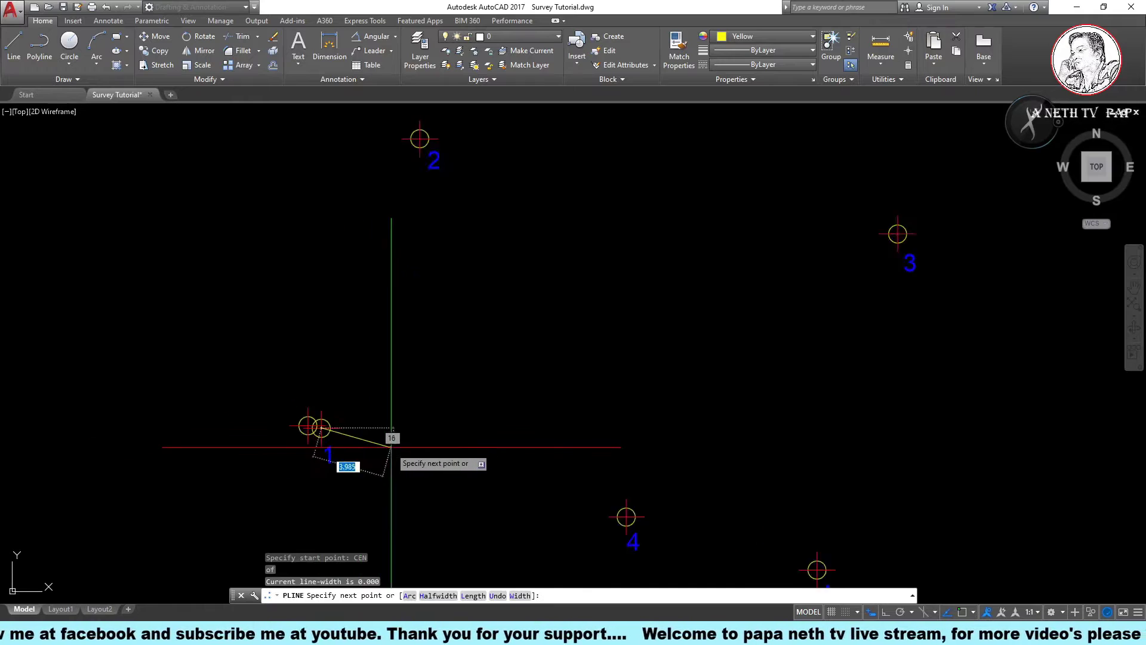
pyautogui.click(334, 432)
pyautogui.scroll(4, 421, 370)
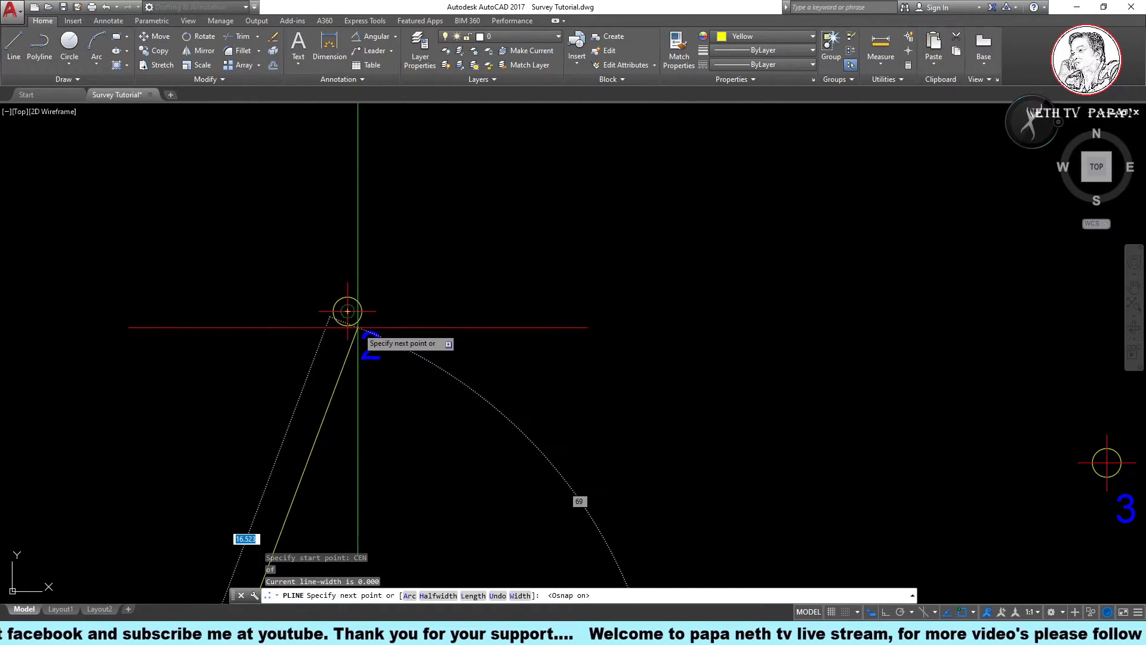
pyautogui.click(348, 312)
pyautogui.scroll(-6, 442, 418)
pyautogui.scroll(4, 501, 417)
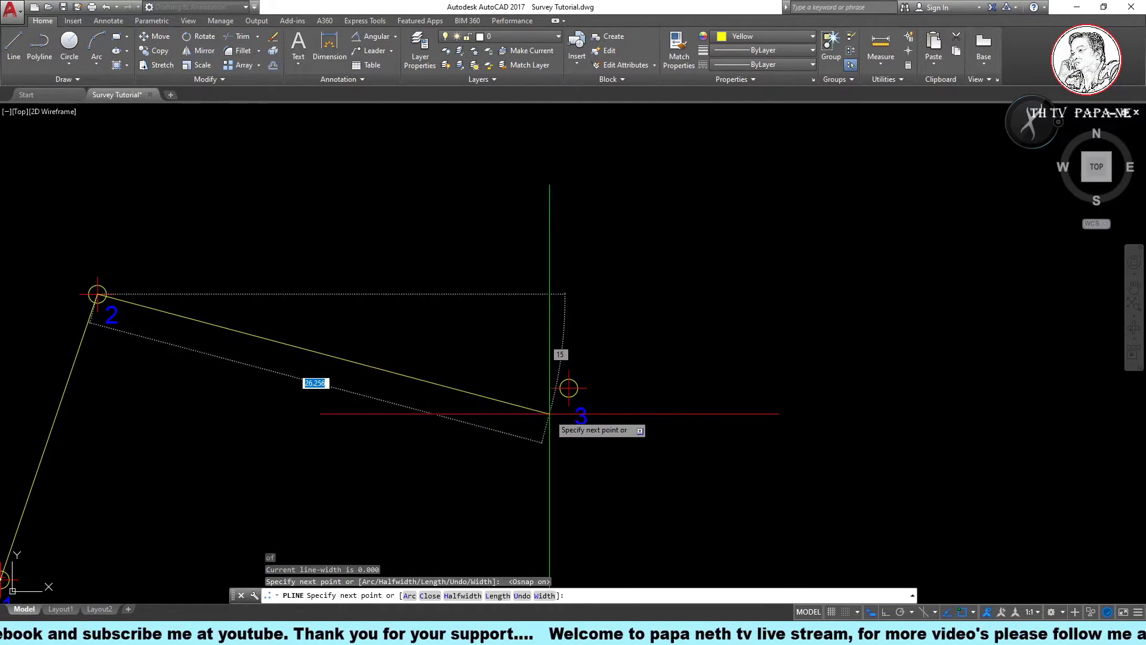
pyautogui.click(568, 390)
# Extend the boundary to point 4's centre and close it back to point 1
pyautogui.moveTo(561, 447); pyautogui.dragTo(635, 298, button='middle')
pyautogui.moveTo(659, 452); pyautogui.dragTo(663, 330, button='middle')
pyautogui.scroll(4, 537, 471)
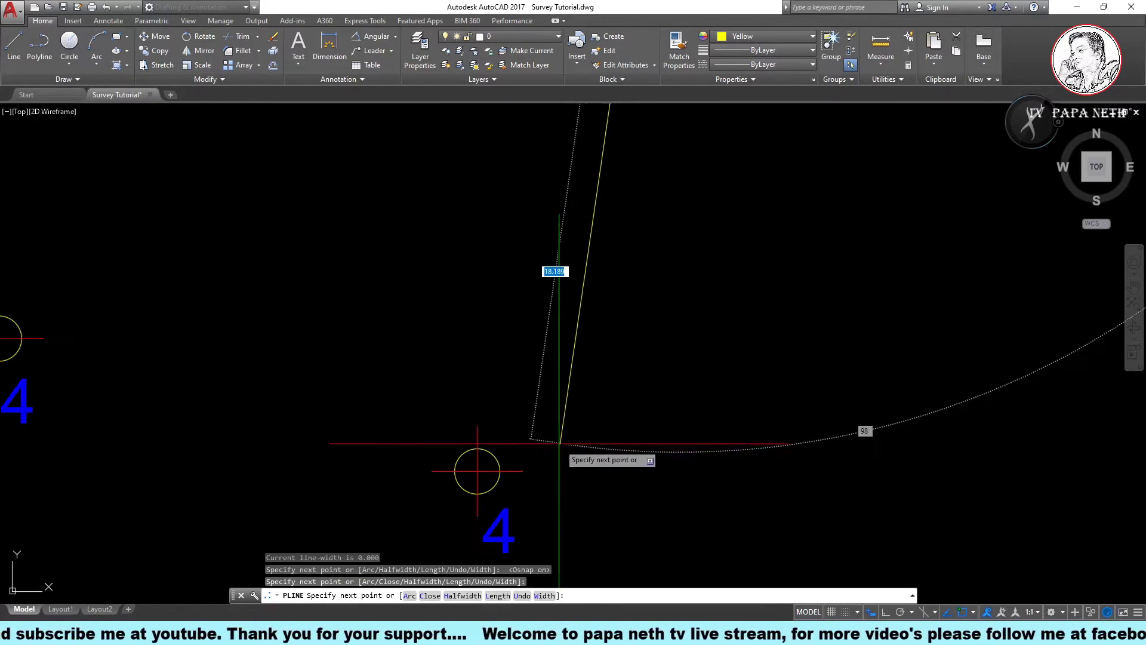
pyautogui.click(477, 470)
pyautogui.scroll(-4, 478, 471)
pyautogui.scroll(5, 512, 469)
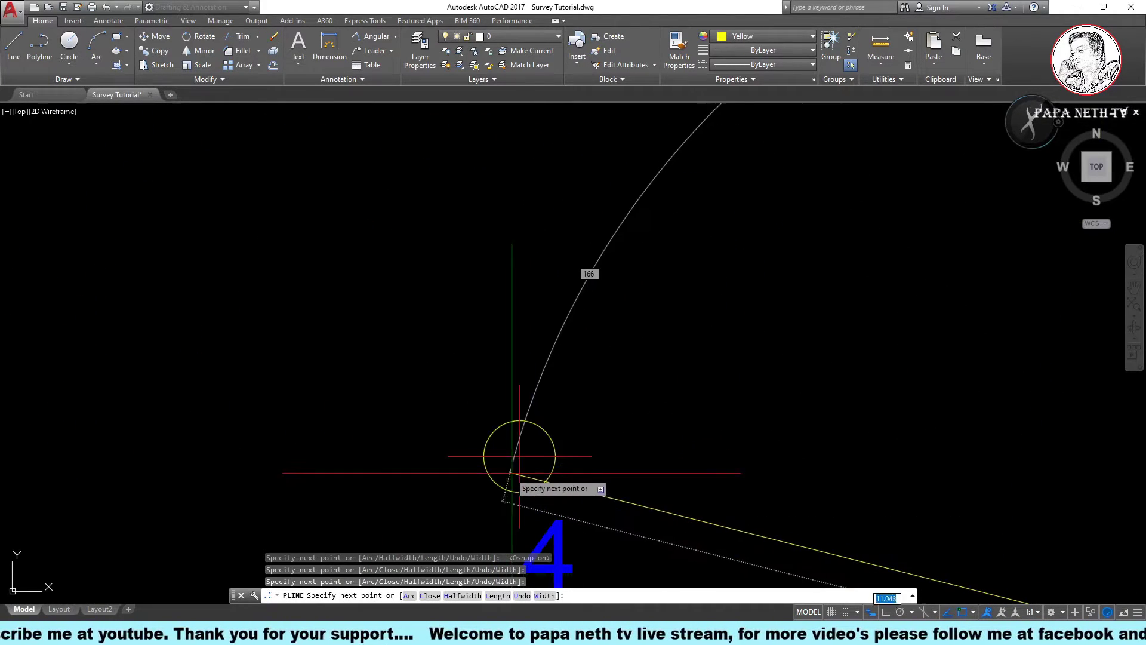
pyautogui.scroll(-4, 519, 416)
pyautogui.moveTo(263, 388); pyautogui.dragTo(424, 412, button='middle')
pyautogui.scroll(2, 433, 400)
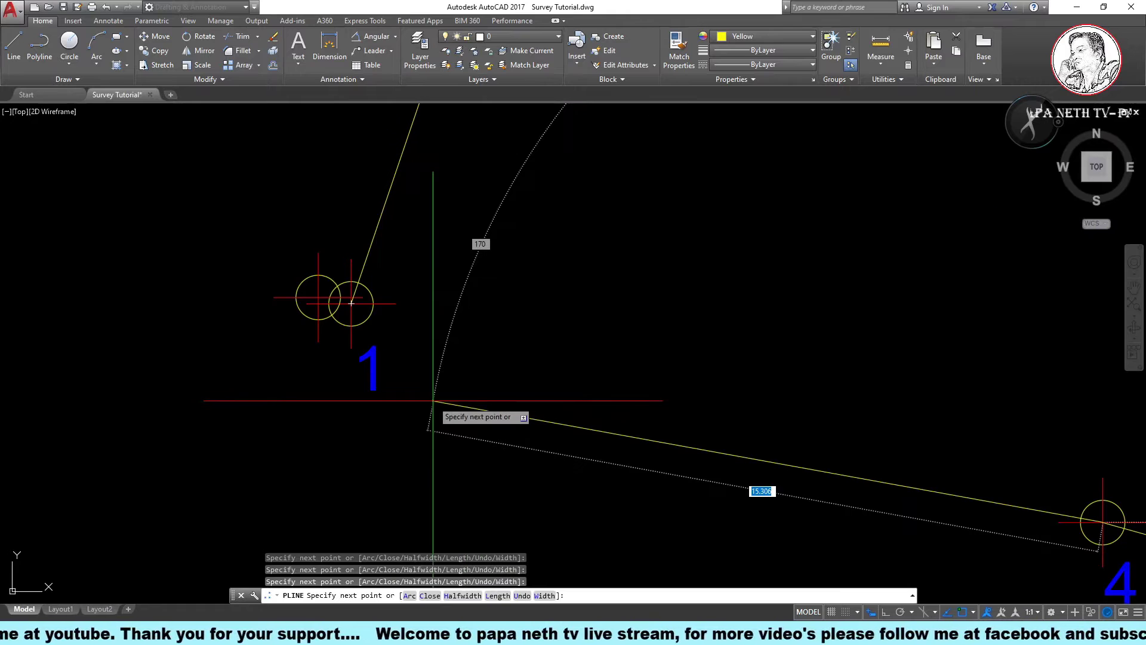
pyautogui.write('c')
pyautogui.press('Return')
# Erase the duplicate circle at point 1
pyautogui.click(320, 298)
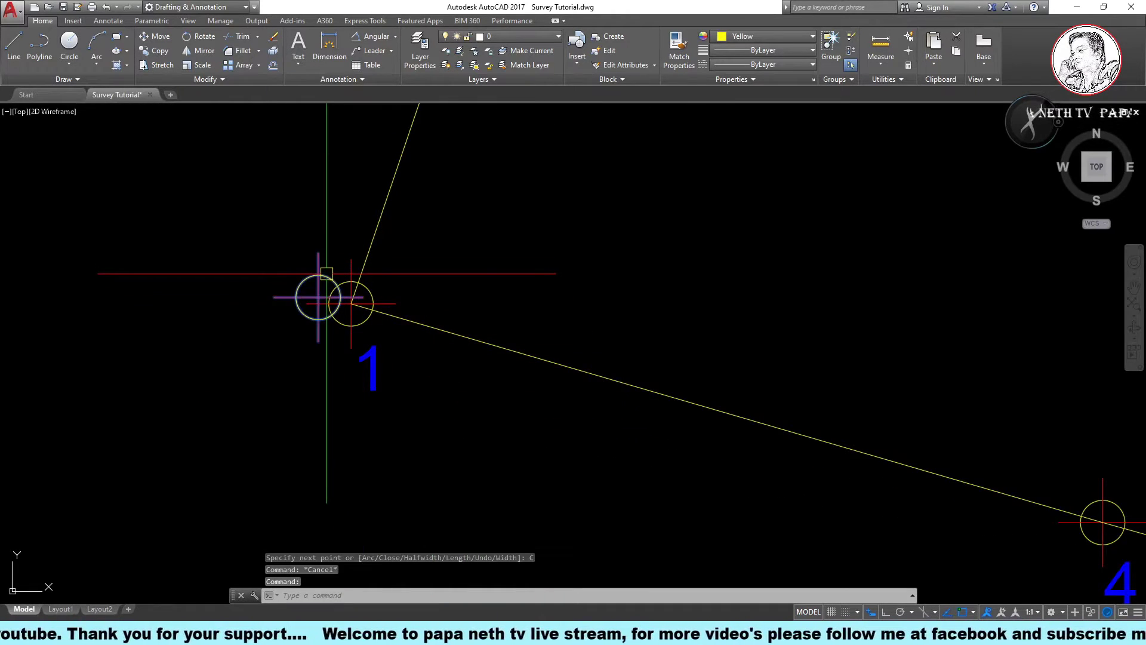
pyautogui.write('e')
pyautogui.press('Return')
pyautogui.press('Escape')
pyautogui.scroll(-2, 355, 306)
pyautogui.press('Escape')
pyautogui.press('Escape')
pyautogui.scroll(-2, 367, 301)
pyautogui.scroll(-4, 424, 335)
# Set the point 1 label's text height to 0.6 in its properties
pyautogui.scroll(4, 580, 378)
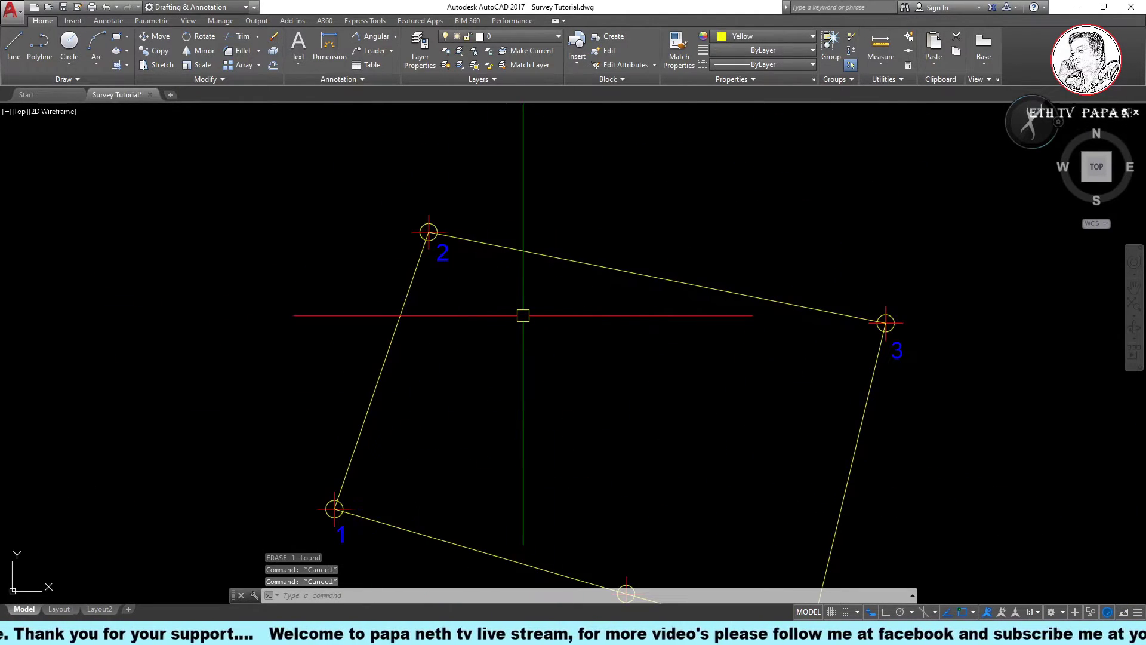
pyautogui.scroll(2, 451, 276)
pyautogui.scroll(-4, 450, 320)
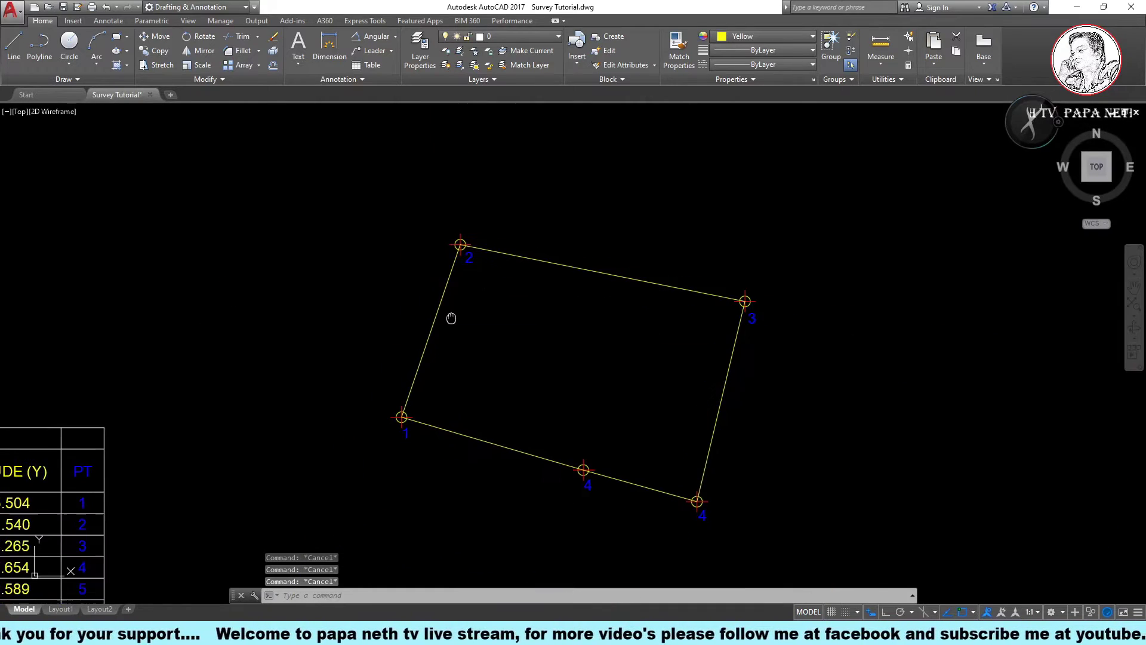
pyautogui.scroll(3, 405, 404)
pyautogui.click(396, 456)
pyautogui.write('mo')
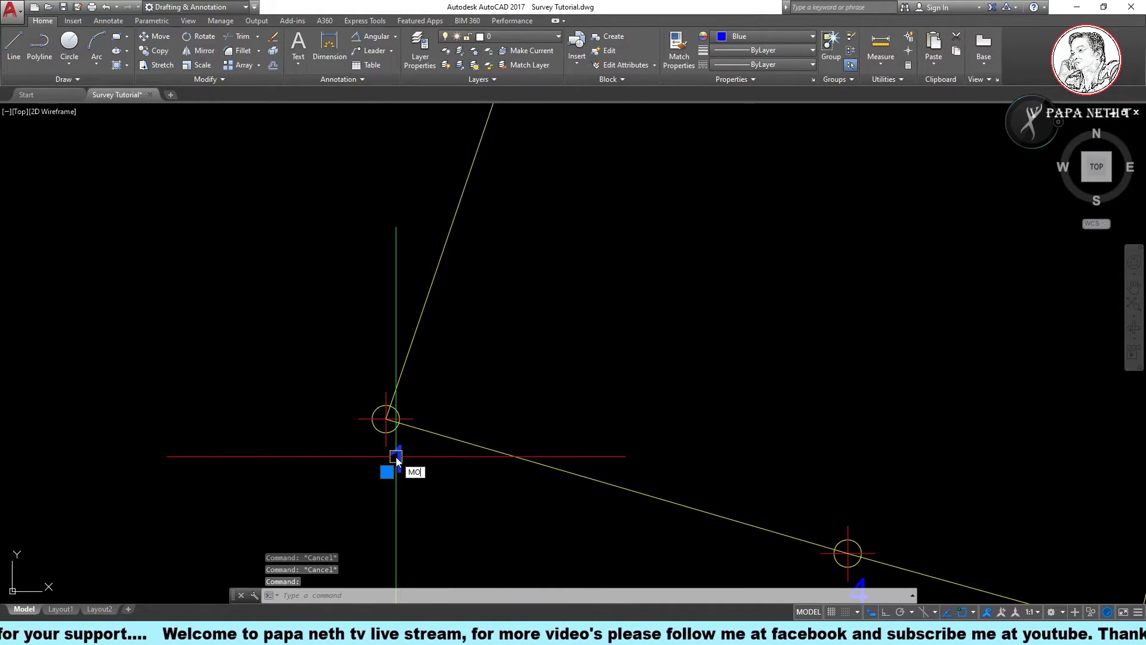
pyautogui.press('Return')
pyautogui.click(139, 370)
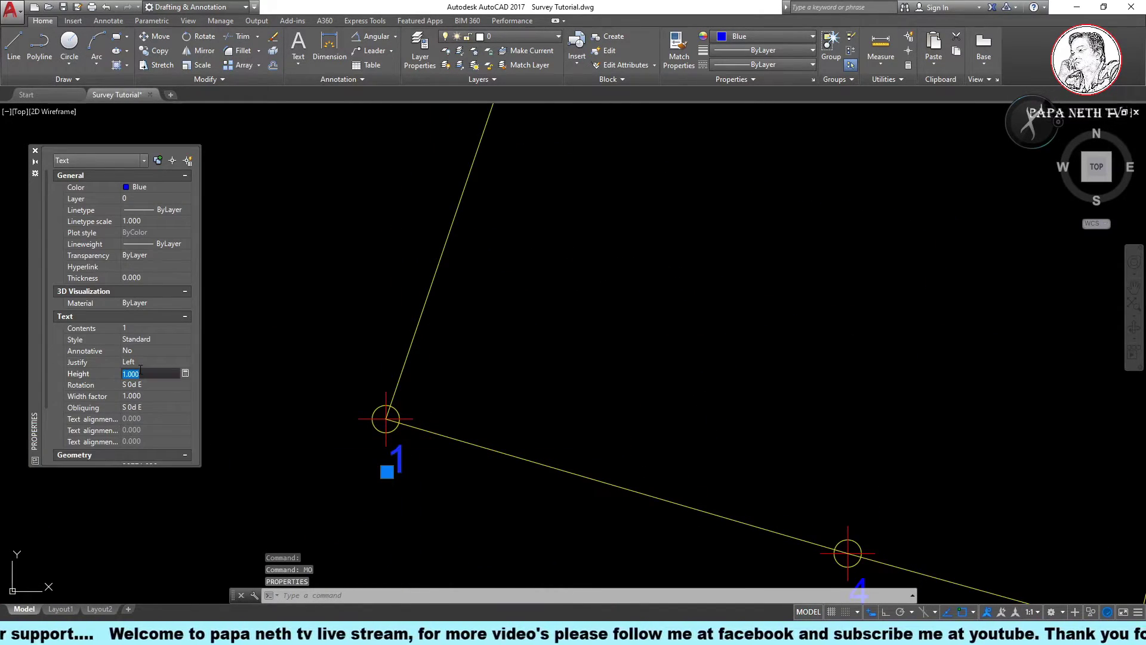
pyautogui.press('Return')
pyautogui.press('Escape')
pyautogui.press('Escape')
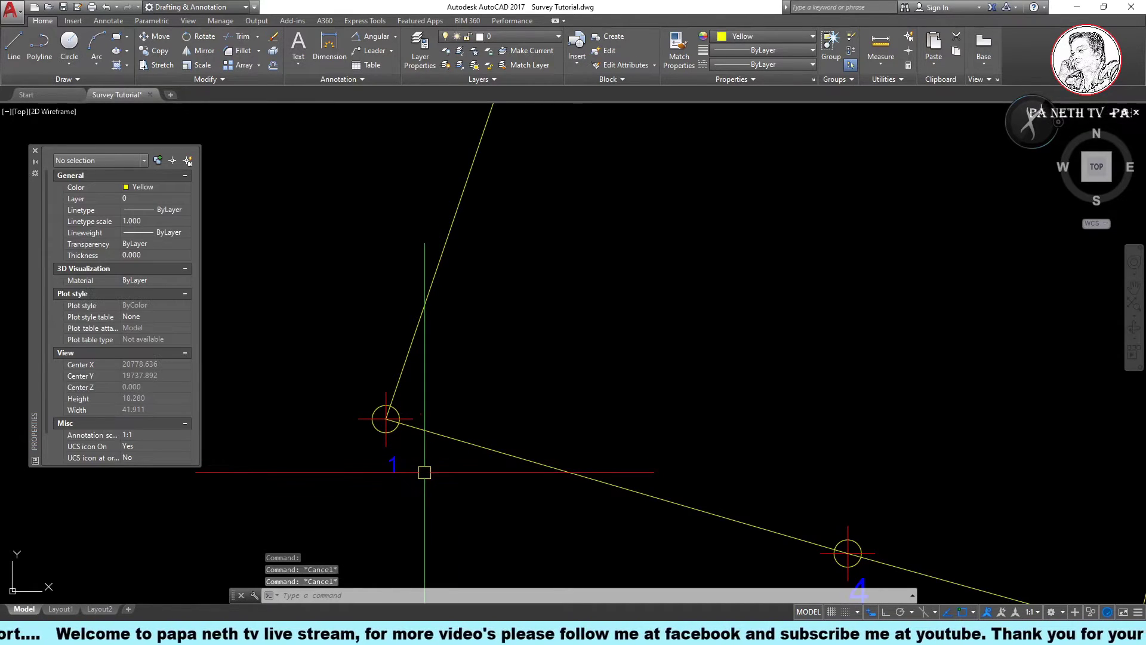
pyautogui.write('MA')
# Match label 1's properties onto the large 4 label and the 3 label
pyautogui.press('Return')
pyautogui.click(391, 464)
pyautogui.scroll(-4, 525, 486)
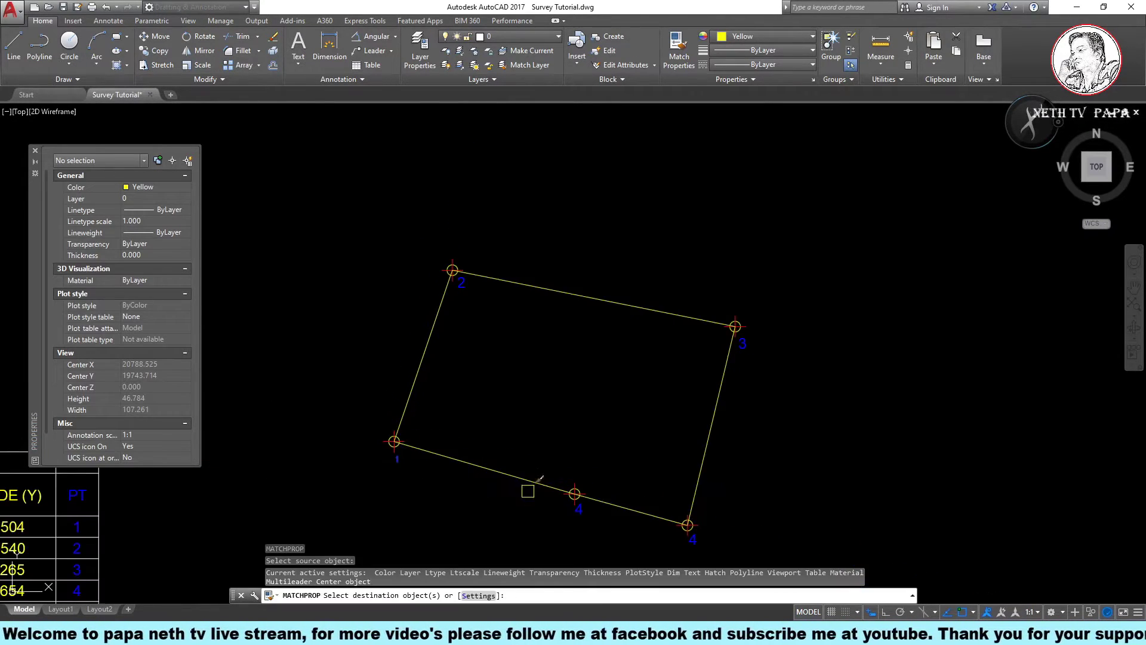
pyautogui.scroll(2, 532, 483)
pyautogui.click(740, 543)
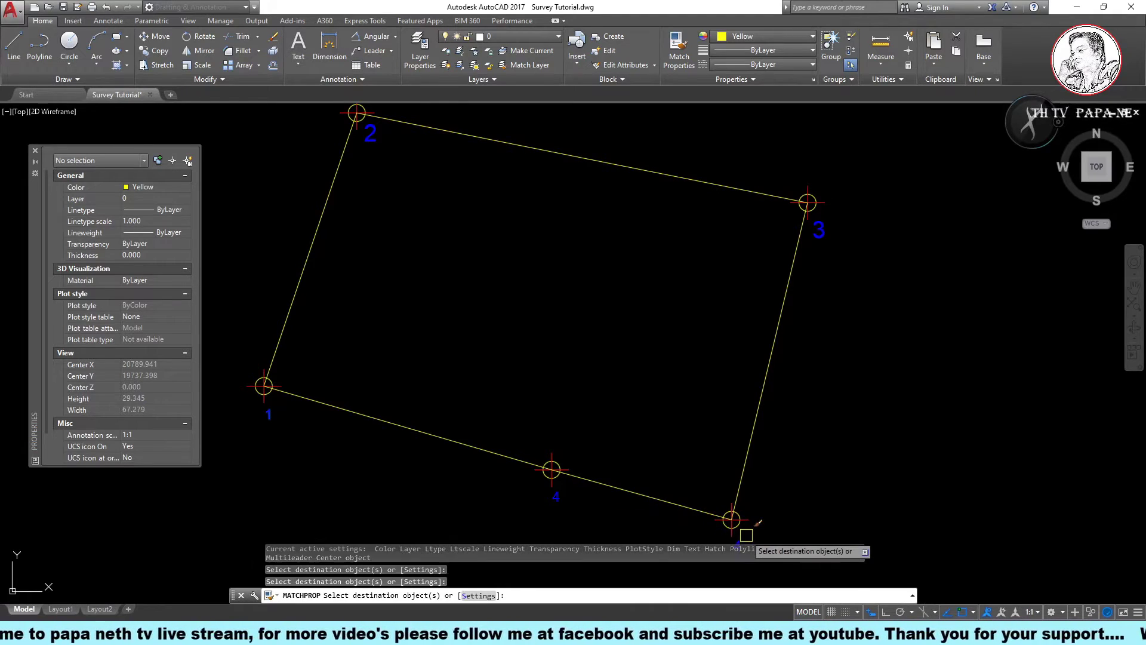
pyautogui.click(821, 231)
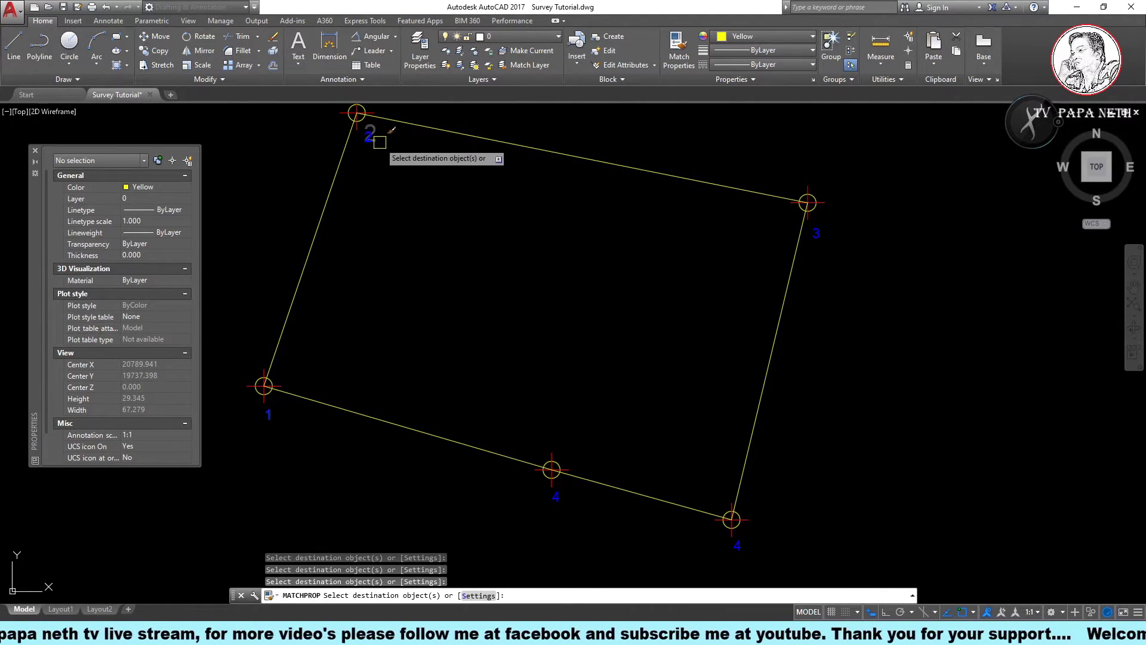
pyautogui.press('Escape')
# Move the 1 label into place beside its circle
pyautogui.moveTo(247, 413); pyautogui.dragTo(423, 375, button='middle')
pyautogui.scroll(4, 423, 376)
pyautogui.click(473, 380)
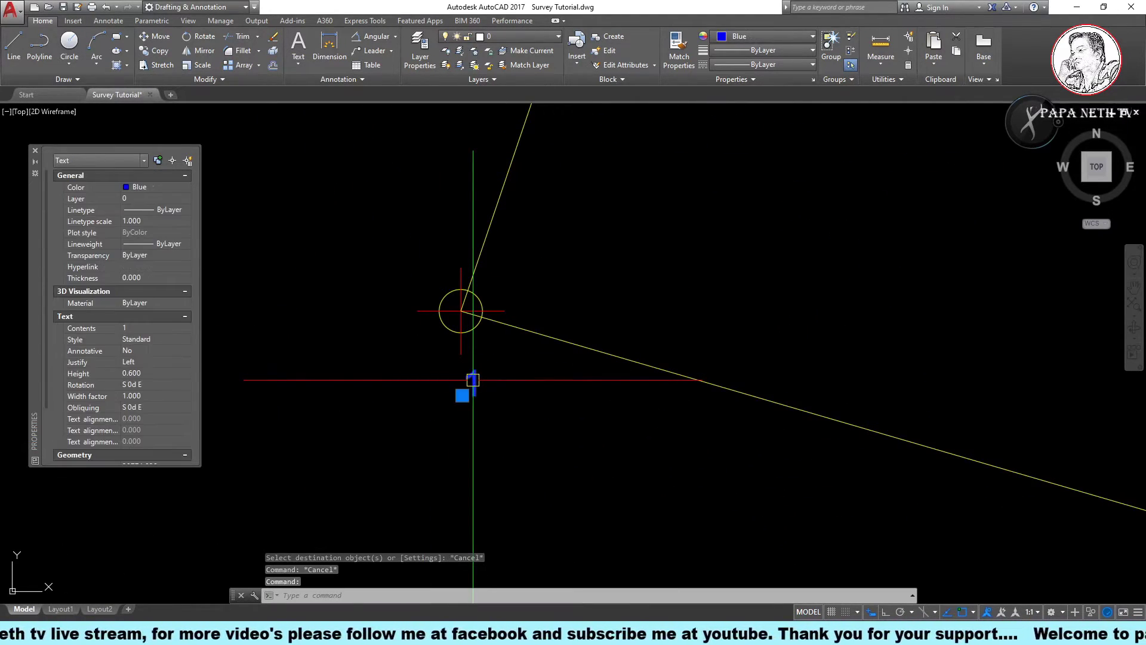
pyautogui.write('m')
pyautogui.press('Return')
pyautogui.click(495, 432)
pyautogui.scroll(-3, 445, 412)
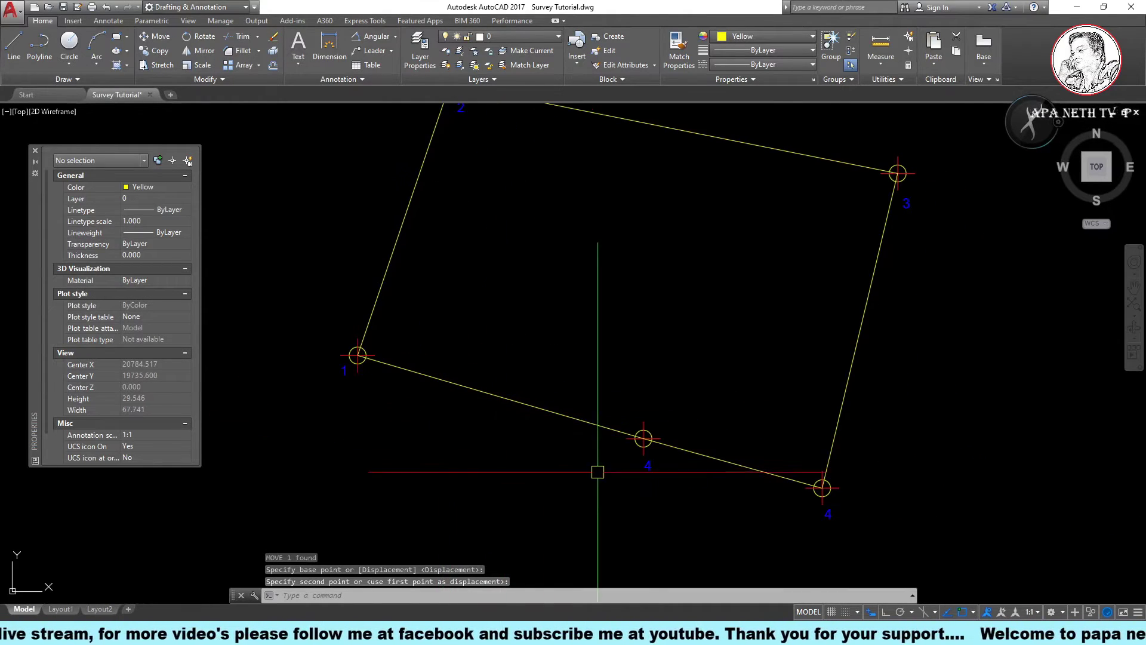
pyautogui.scroll(1, 596, 478)
pyautogui.click(626, 494)
# Move the lower 4 label beside its circle
pyautogui.press('Return')
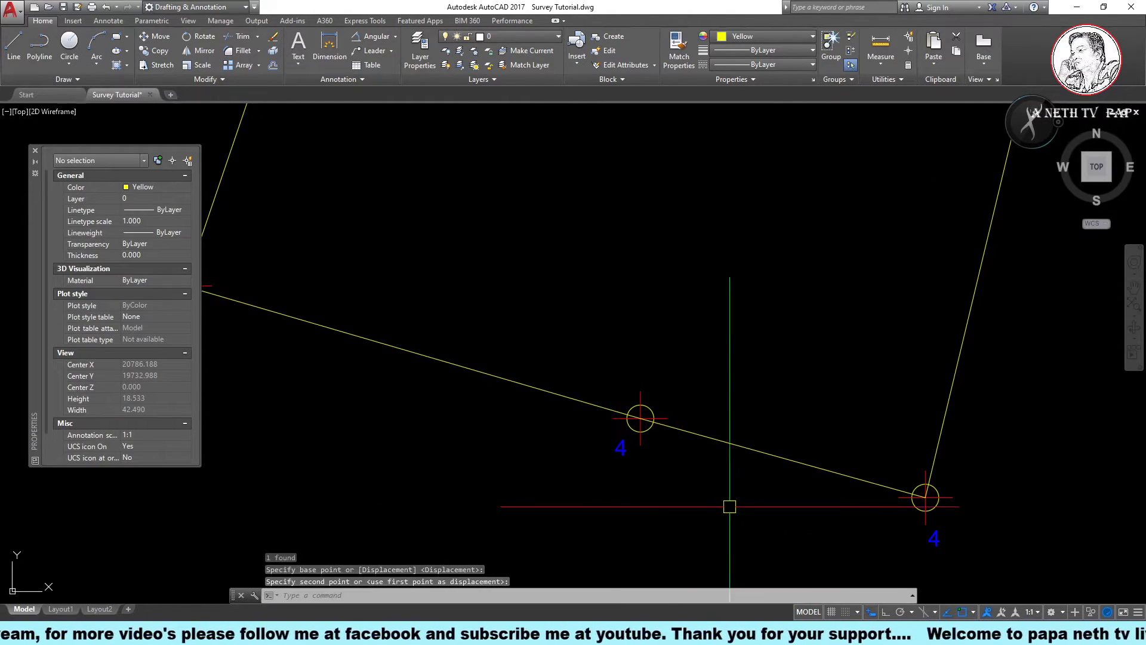
pyautogui.moveTo(729, 504); pyautogui.dragTo(557, 455, button='middle')
pyautogui.click(762, 487)
pyautogui.press('Return')
pyautogui.click(747, 511)
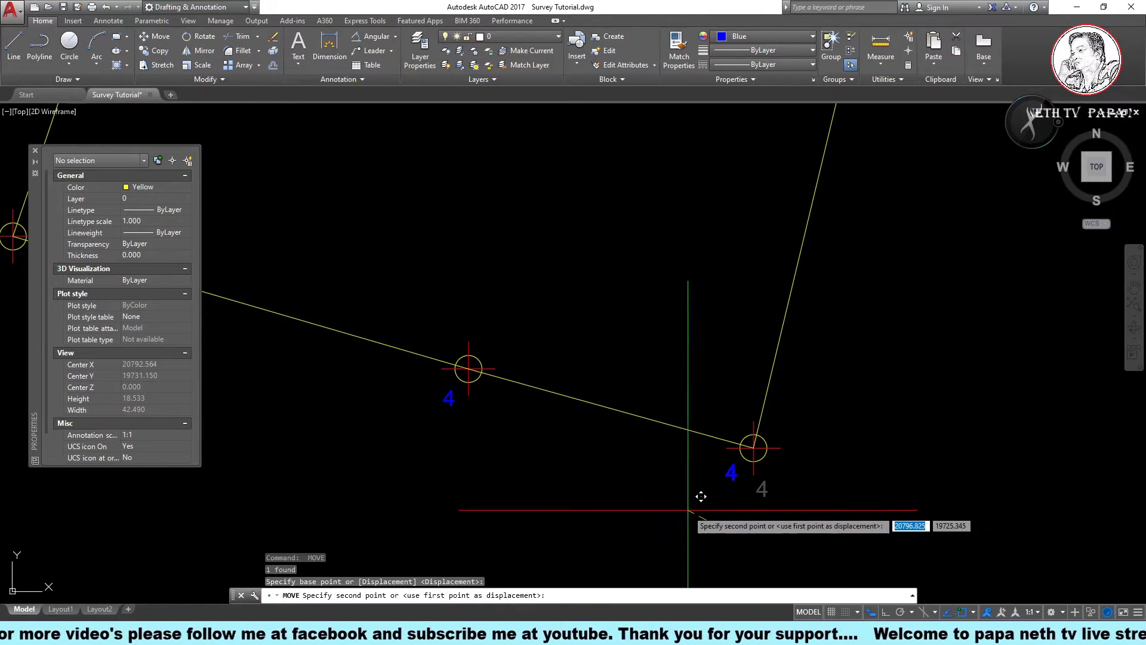
pyautogui.click(699, 500)
# Move the 3 label beside its circle
pyautogui.scroll(-2, 683, 477)
pyautogui.scroll(2, 808, 290)
pyautogui.click(785, 247)
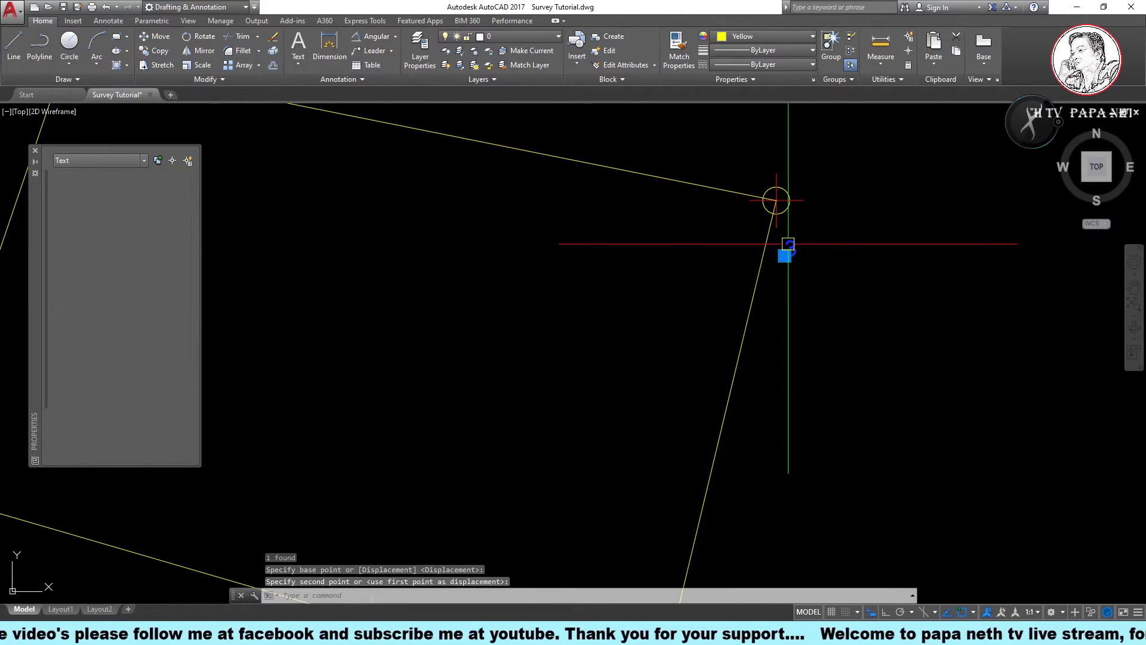
pyautogui.press('Return')
pyautogui.click(803, 277)
pyautogui.click(797, 256)
# Begin moving the 2 label, cancel it, and centre the whole lot in view
pyautogui.scroll(-2, 790, 280)
pyautogui.scroll(2, 526, 304)
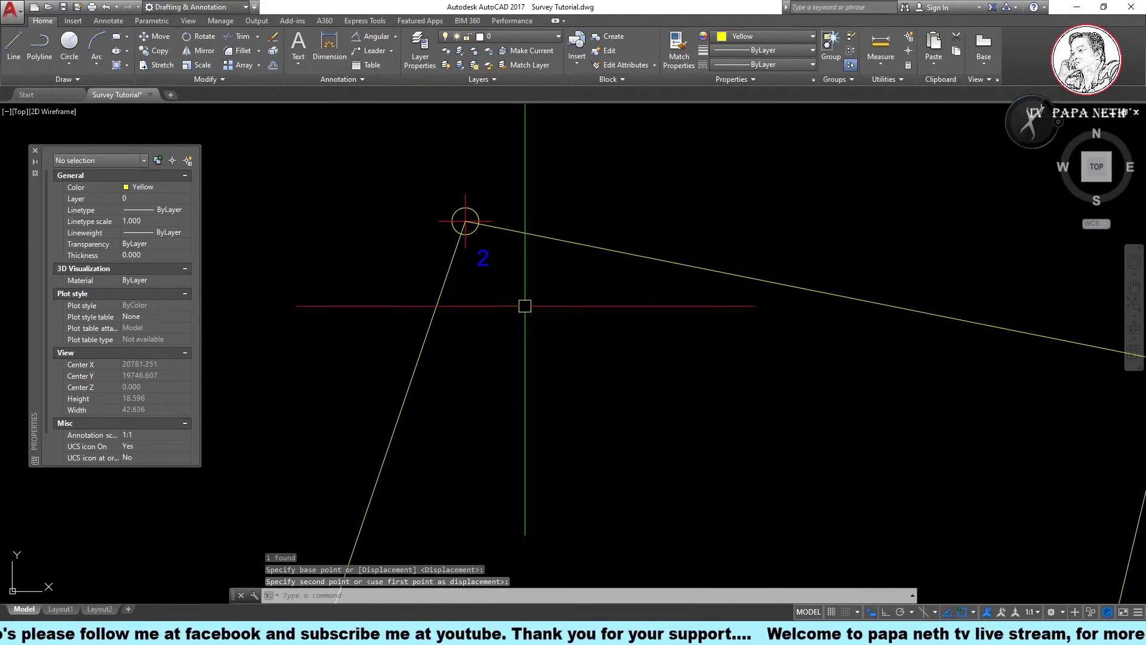
pyautogui.click(479, 261)
pyautogui.press('Return')
pyautogui.click(500, 298)
pyautogui.press('Escape')
pyautogui.press('Escape')
pyautogui.scroll(-2, 504, 244)
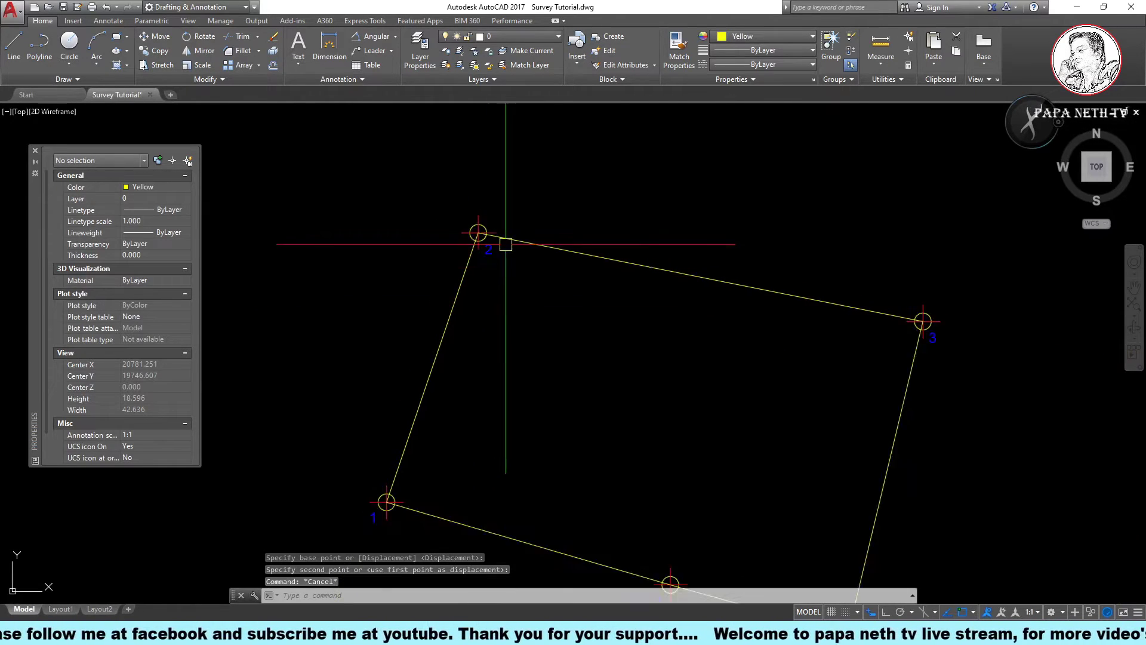
pyautogui.scroll(-1, 591, 302)
pyautogui.scroll(1, 604, 300)
pyautogui.moveTo(680, 370); pyautogui.dragTo(600, 289, button='middle')
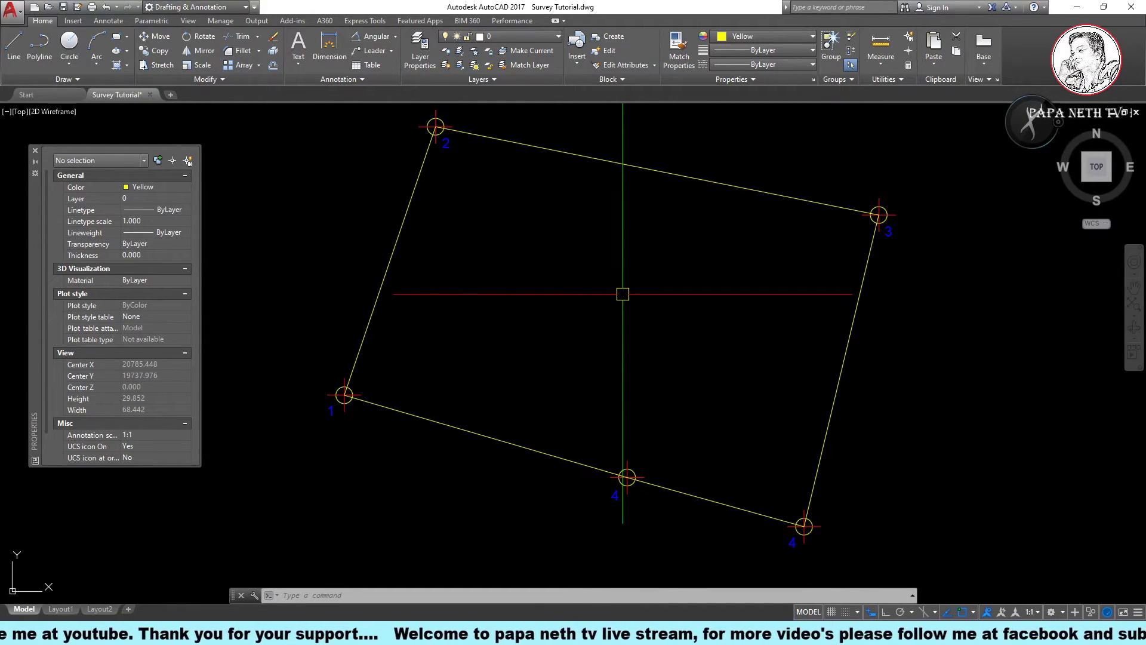
# Window-select and delete the spare left coordinate table
pyautogui.scroll(-5, 622, 293)
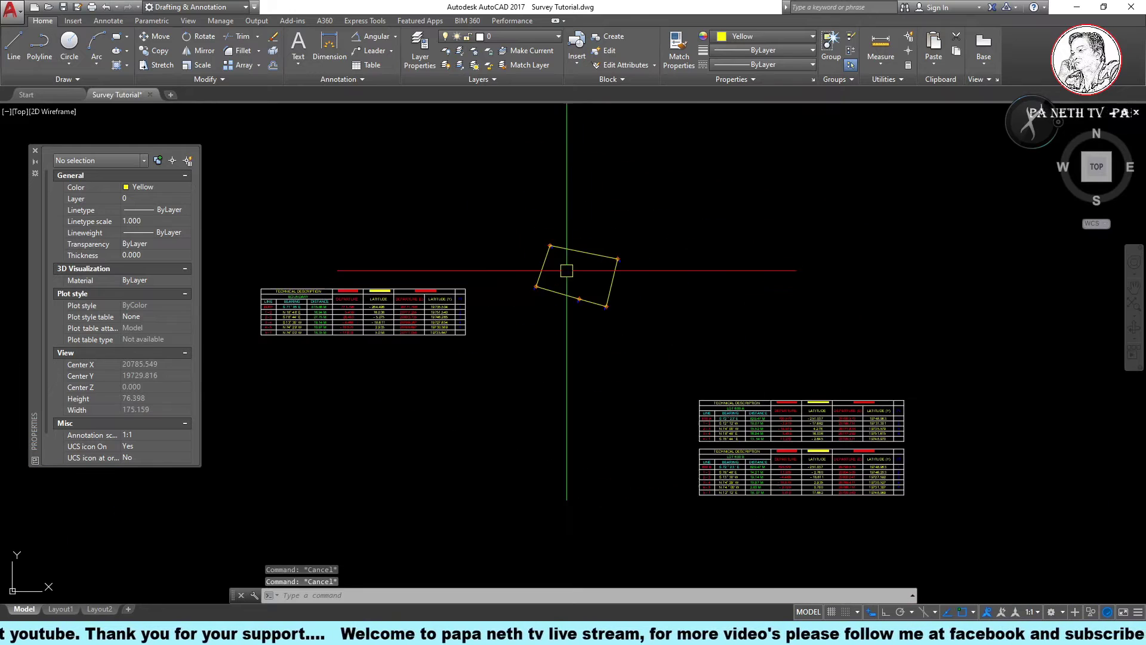
pyautogui.click(544, 272)
pyautogui.click(311, 383)
pyautogui.press('Delete')
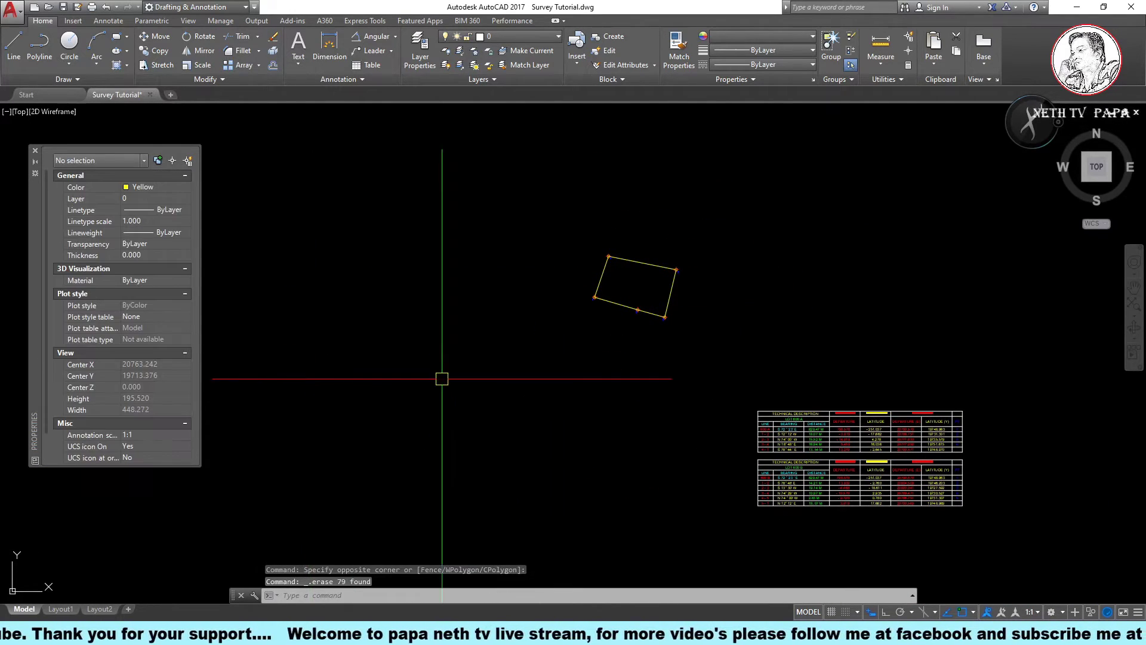
pyautogui.scroll(1, 614, 389)
pyautogui.scroll(2, 614, 392)
pyautogui.scroll(2, 614, 393)
pyautogui.scroll(-2, 614, 394)
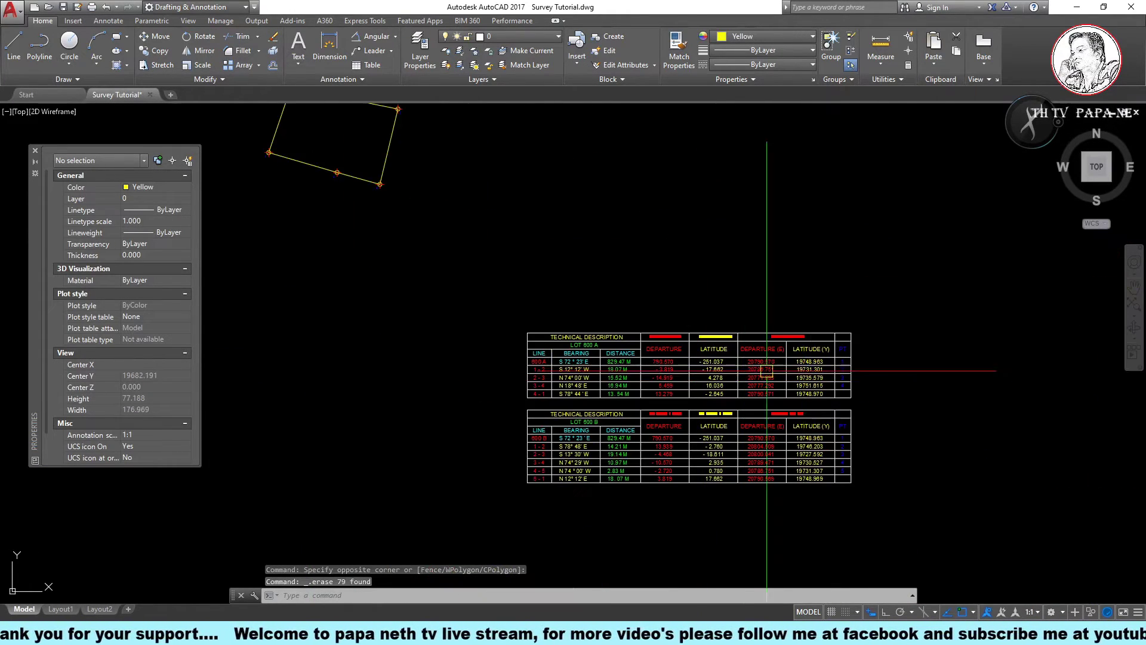
pyautogui.press('Escape')
# Move the LOT 600 A table up beside the lot boundary
pyautogui.click(918, 306)
pyautogui.click(504, 405)
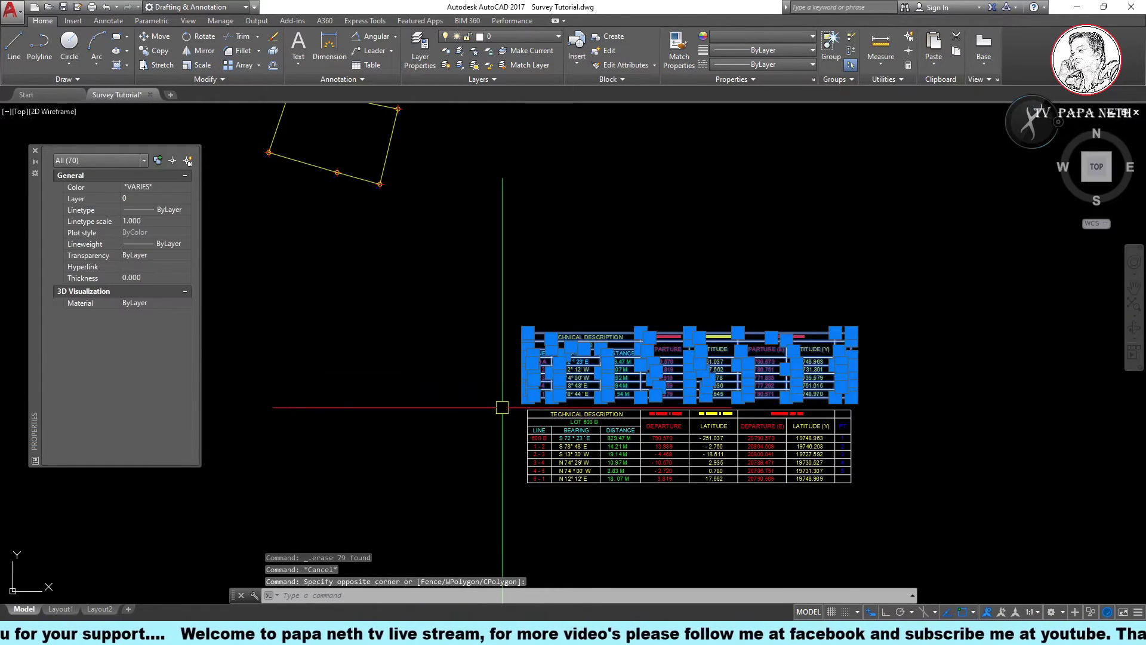
pyautogui.write('m')
pyautogui.press('Return')
pyautogui.click(528, 373)
pyautogui.moveTo(245, 266); pyautogui.dragTo(692, 424, button='middle')
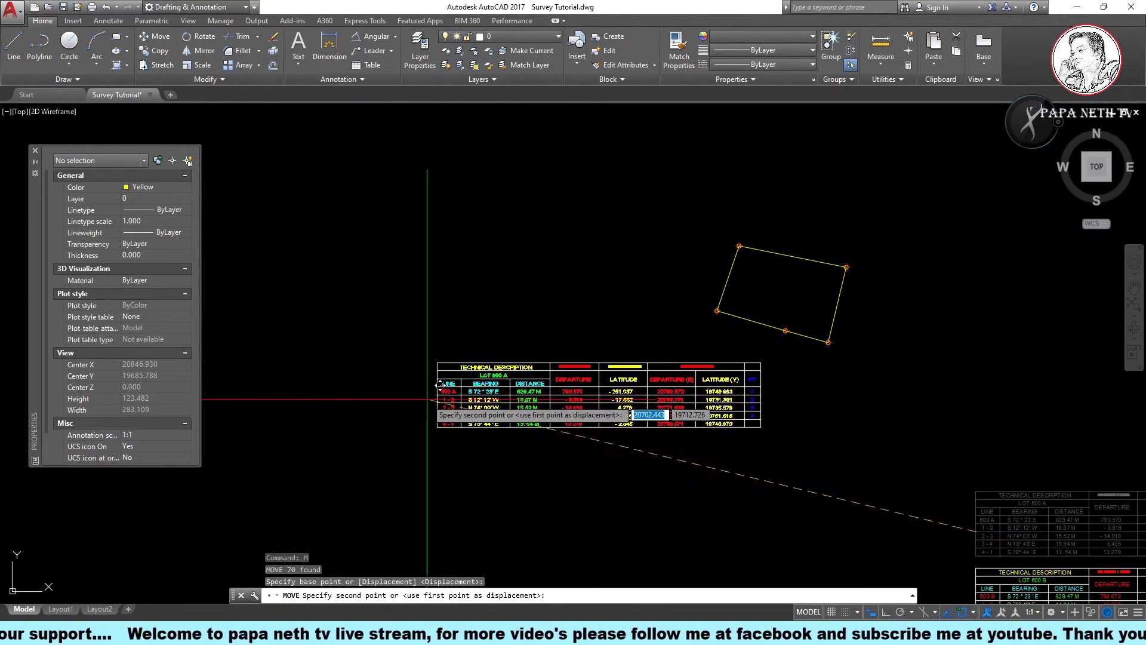
pyautogui.scroll(2, 466, 400)
pyautogui.press('Escape')
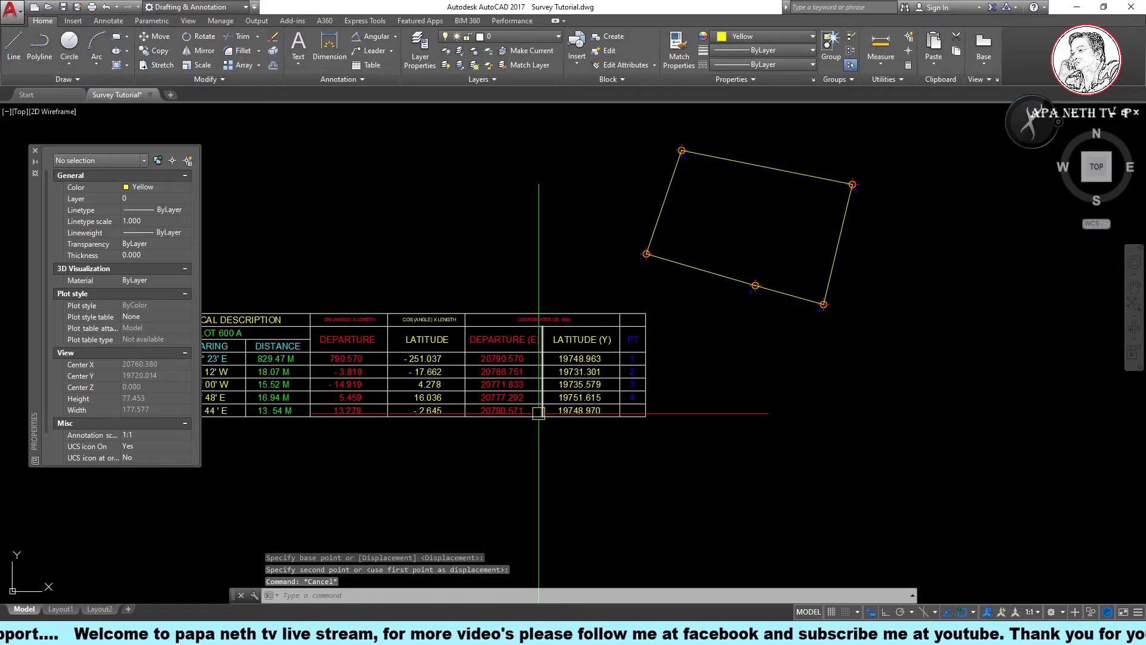
pyautogui.moveTo(538, 413)
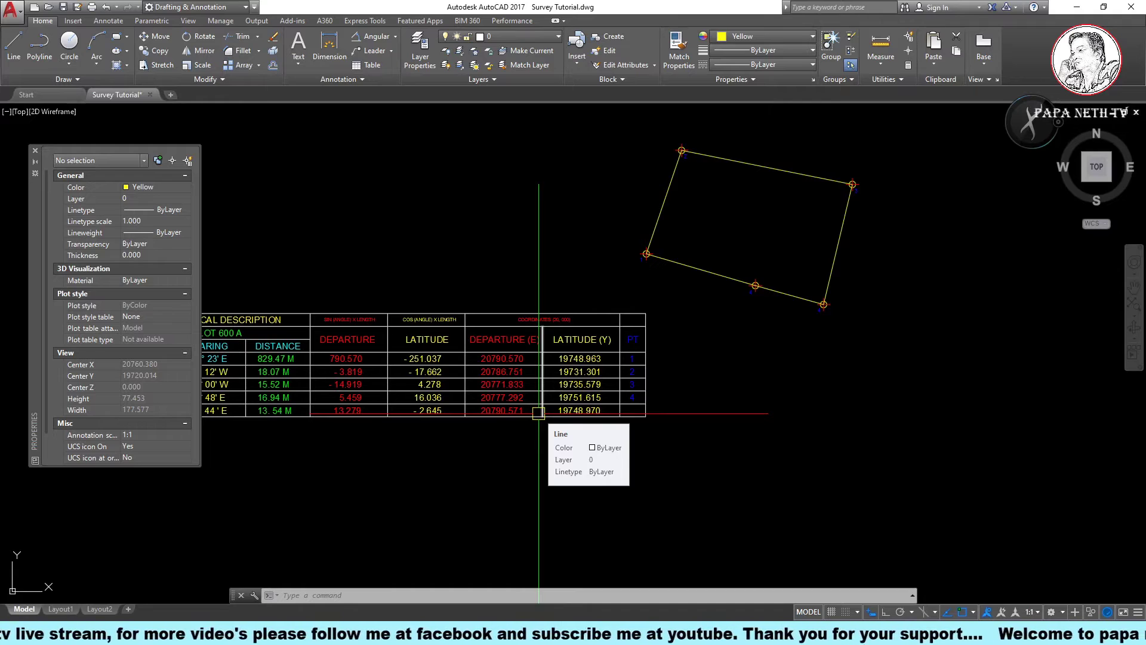
# Draw a small circle near the table and window-select it
pyautogui.scroll(4, 762, 274)
pyautogui.moveTo(606, 317); pyautogui.dragTo(672, 344, button='middle')
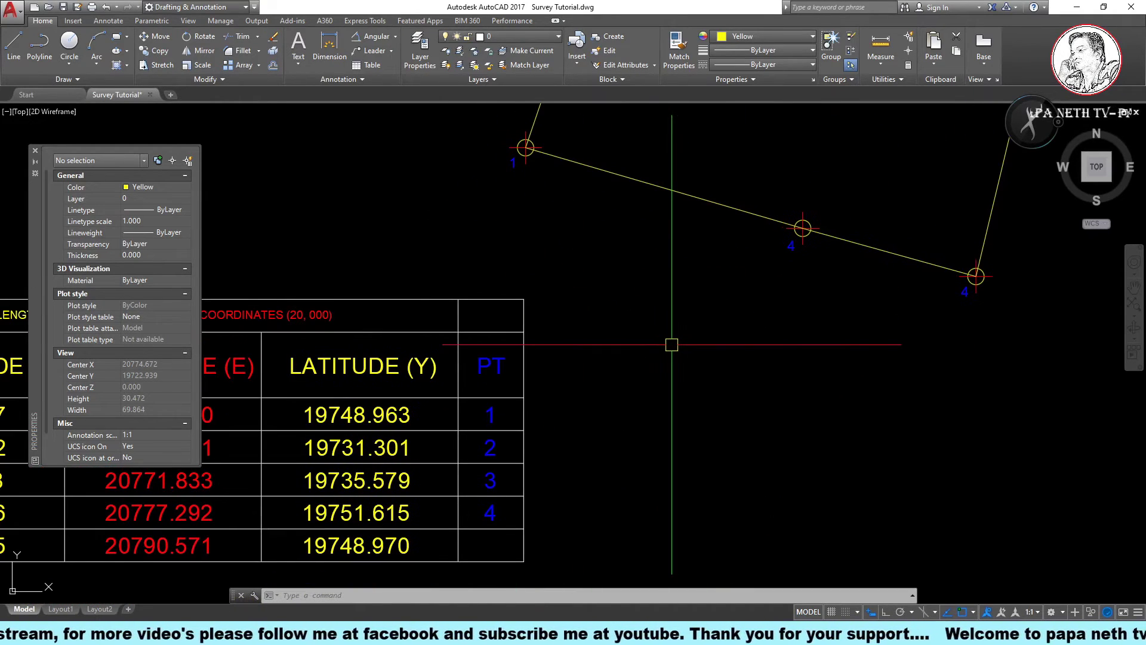
pyautogui.click(654, 399)
pyautogui.click(691, 364)
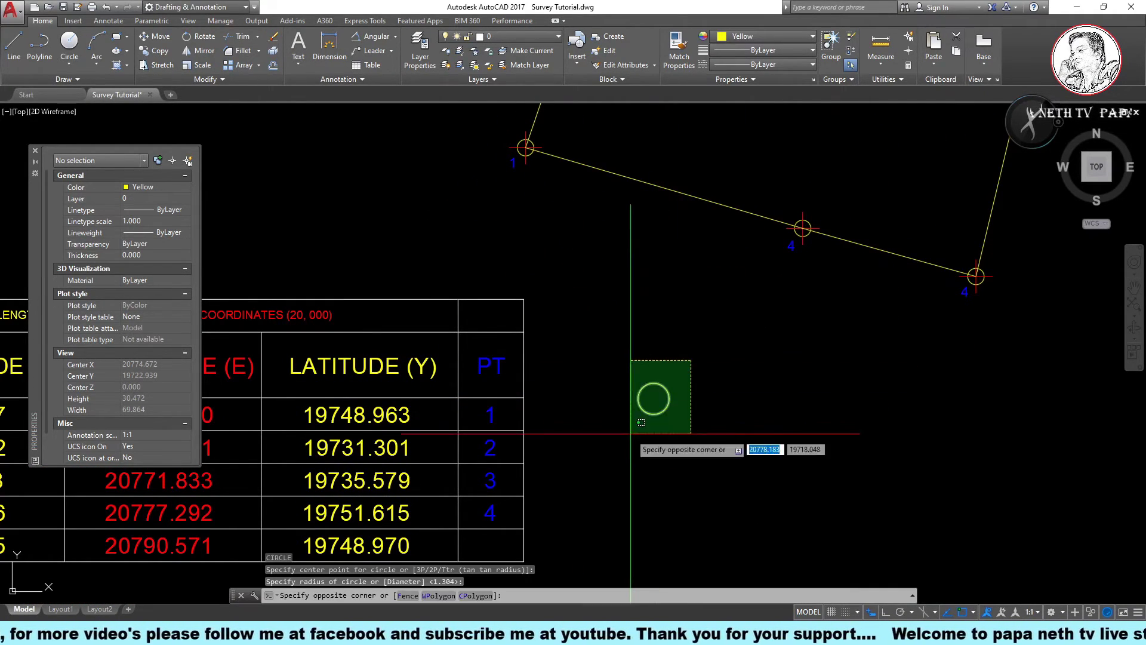
pyautogui.click(629, 434)
# Move the circle by its centre to 20790.570,19748.963
pyautogui.press('Return')
pyautogui.write('c')
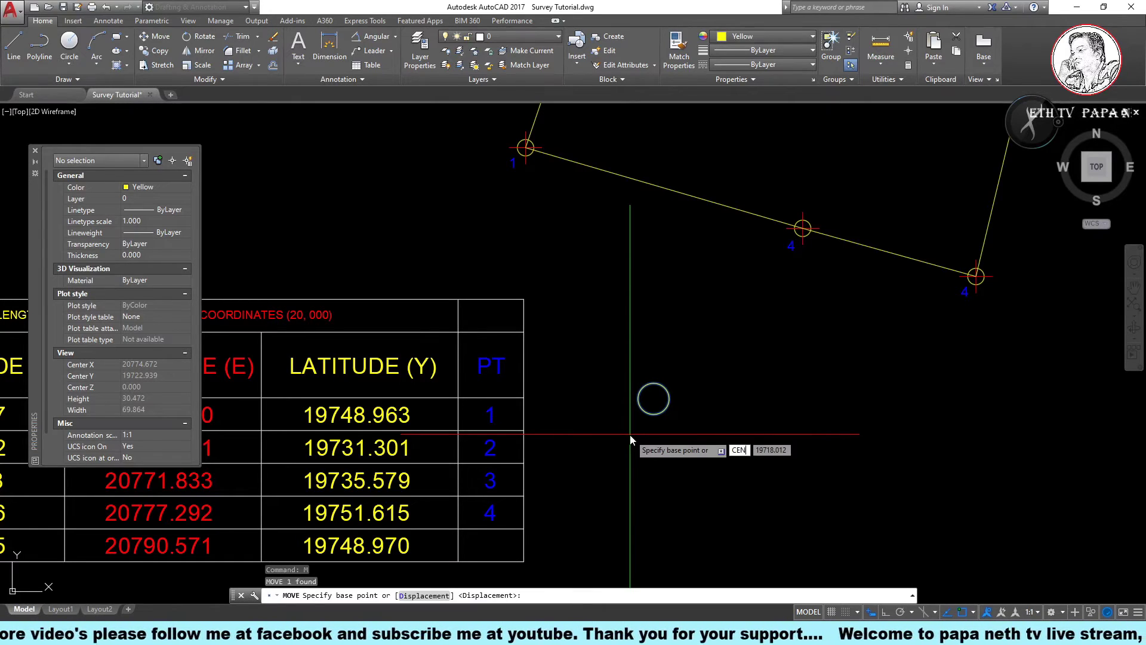
pyautogui.press('Return')
pyautogui.click(652, 396)
pyautogui.moveTo(593, 435)
pyautogui.mouseDown(button='middle')
pyautogui.moveTo(681, 463)
pyautogui.moveTo(765, 411)
pyautogui.mouseUp(button='middle')
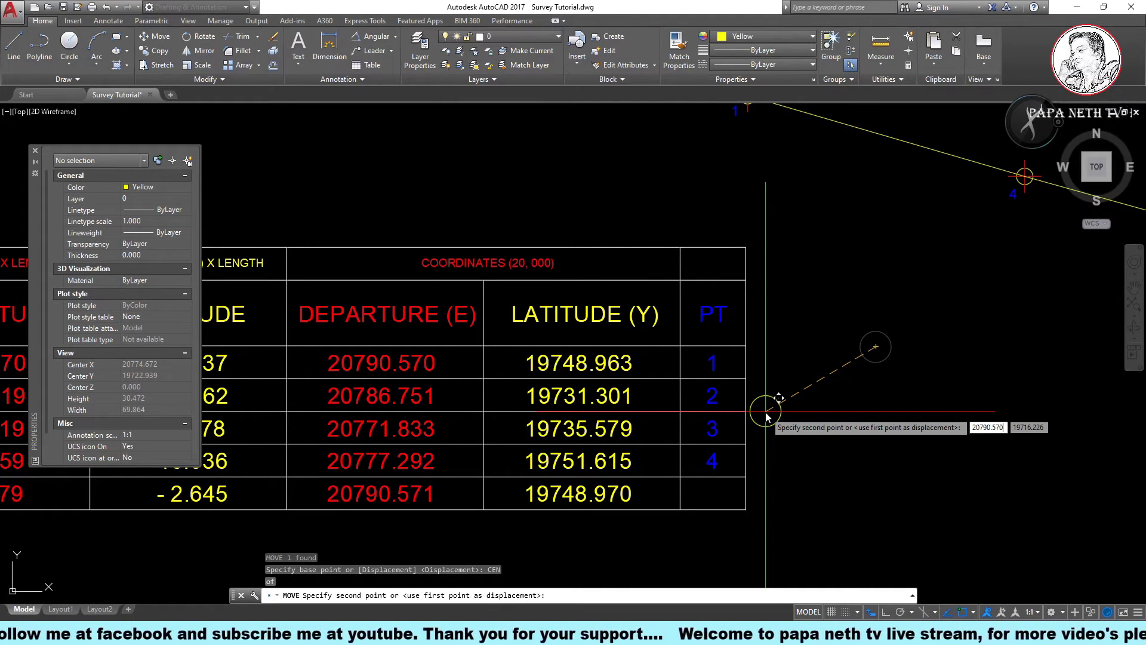
pyautogui.press('Tab')
pyautogui.write('19748.963')
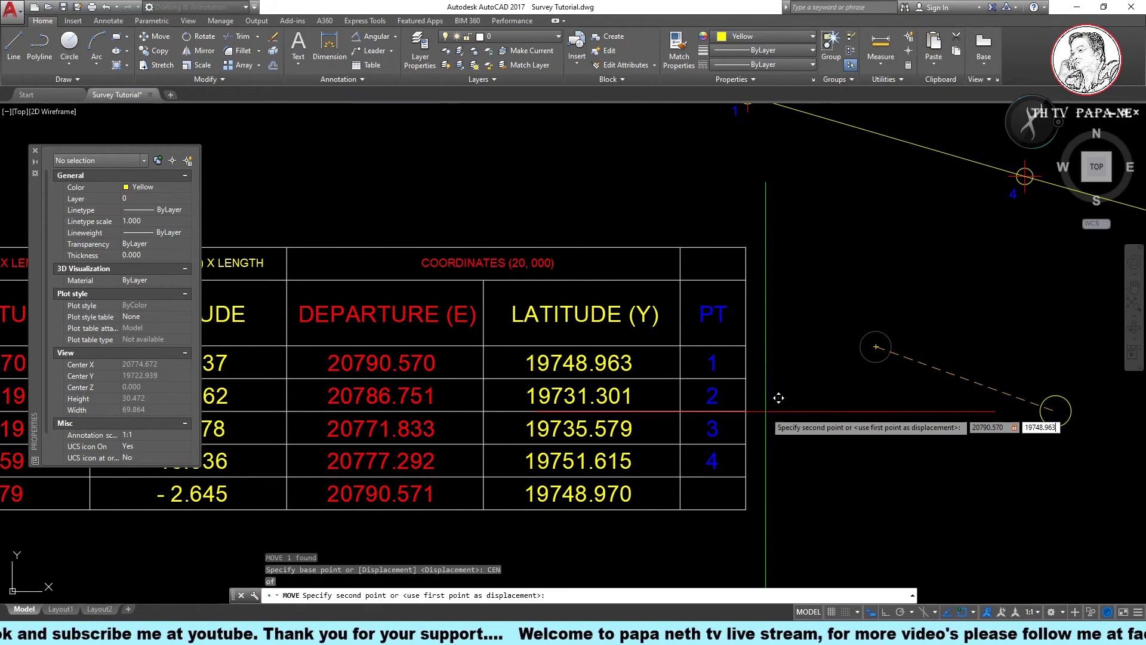
pyautogui.press('Return')
pyautogui.scroll(-4, 779, 397)
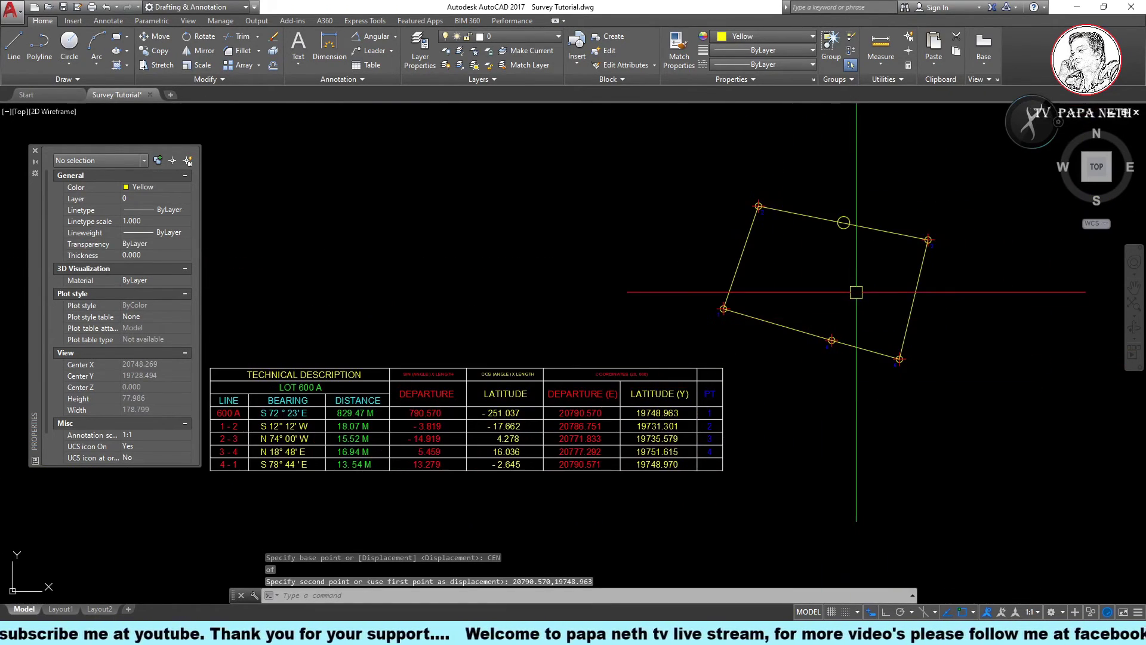
pyautogui.press('Escape')
pyautogui.scroll(5, 846, 234)
# Copy the new circle using its centre as base point, panning below the coordinates table
pyautogui.click(823, 208)
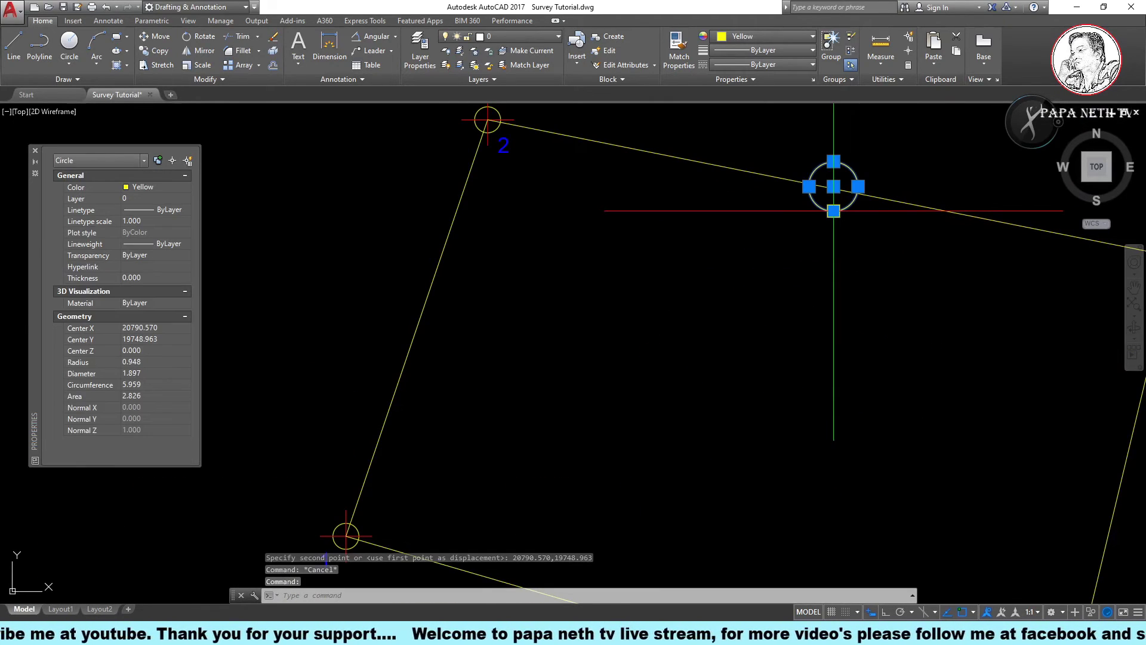
pyautogui.write('co')
pyautogui.press('Return')
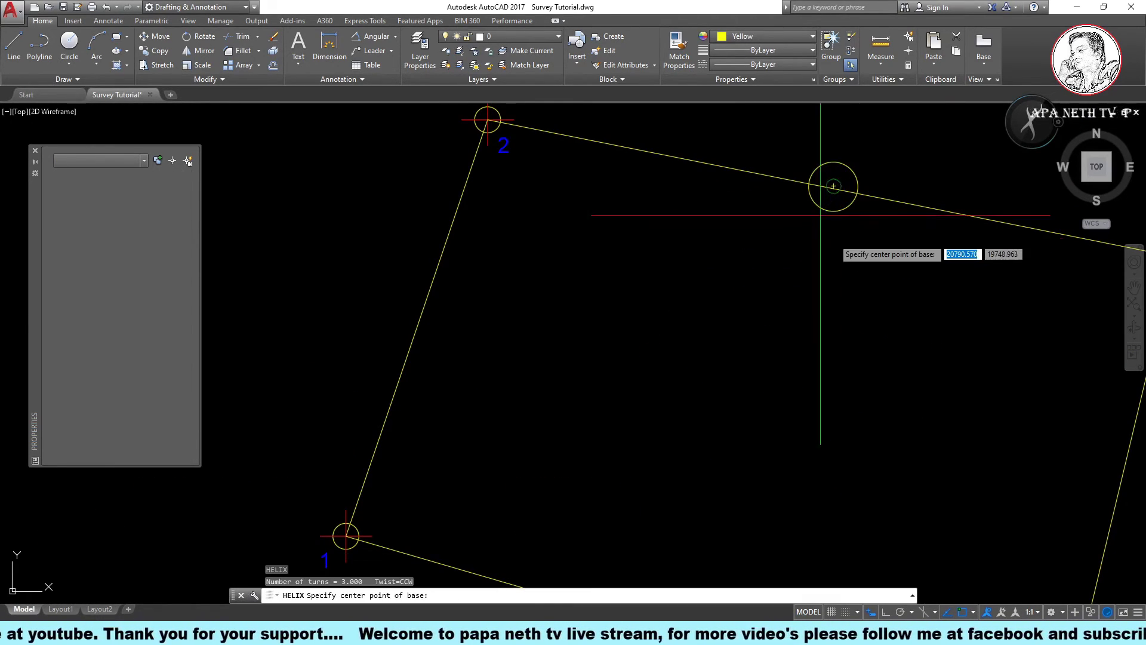
pyautogui.press('Escape')
pyautogui.write('co')
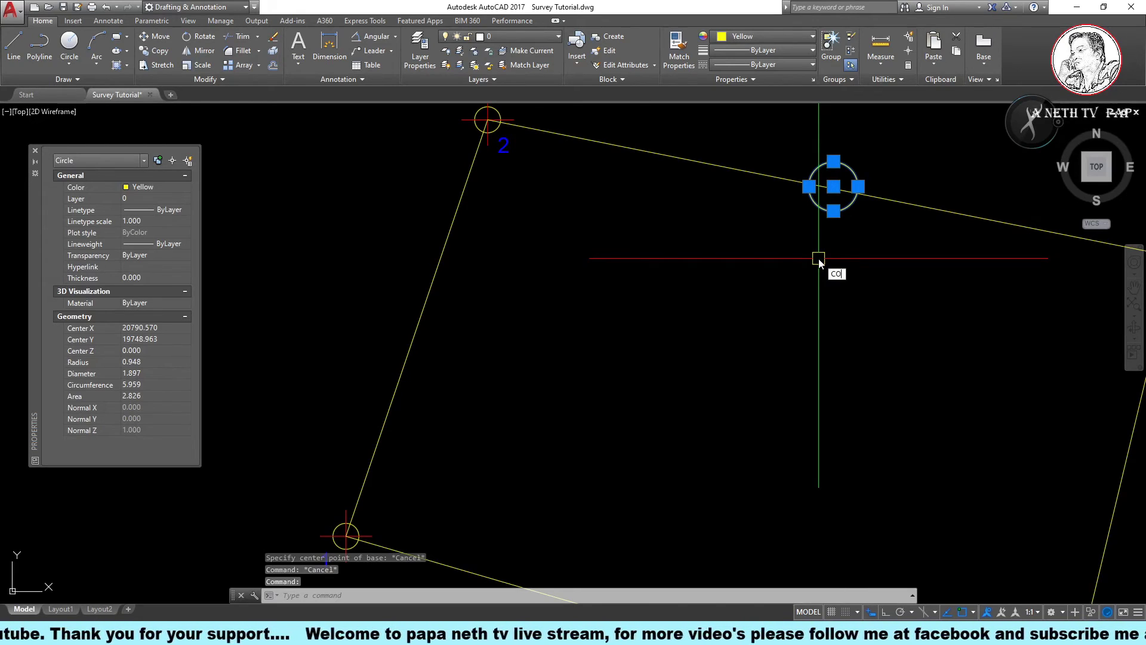
pyautogui.press('Return')
pyautogui.write('N')
pyautogui.press('Return')
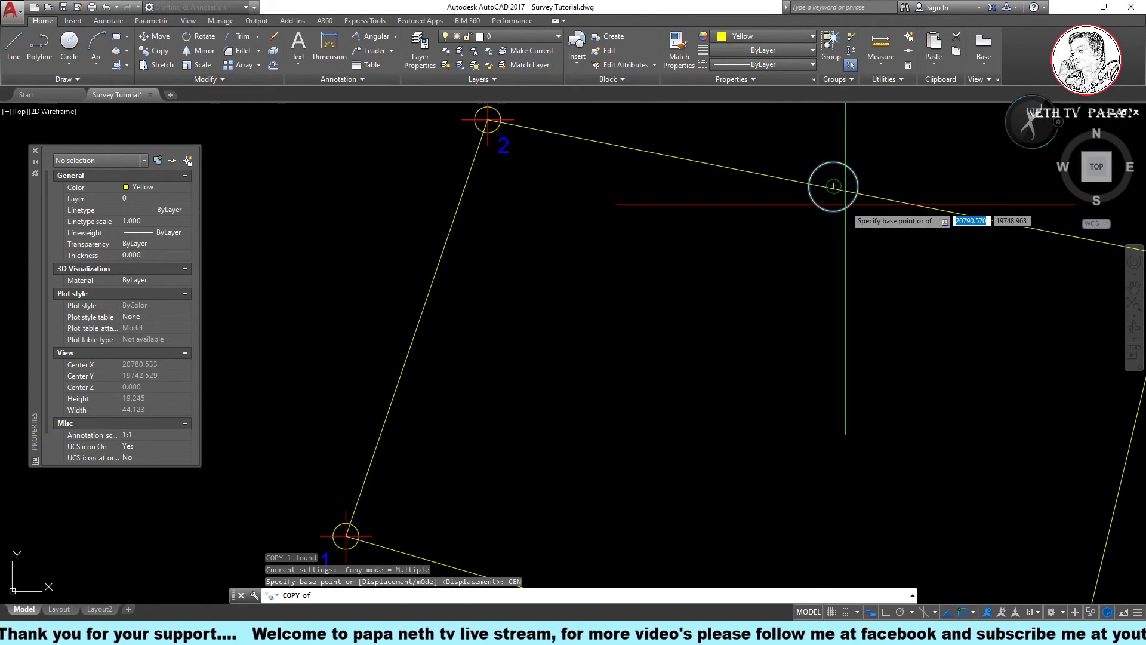
pyautogui.click(833, 203)
pyautogui.scroll(-5, 869, 299)
pyautogui.scroll(5, 614, 384)
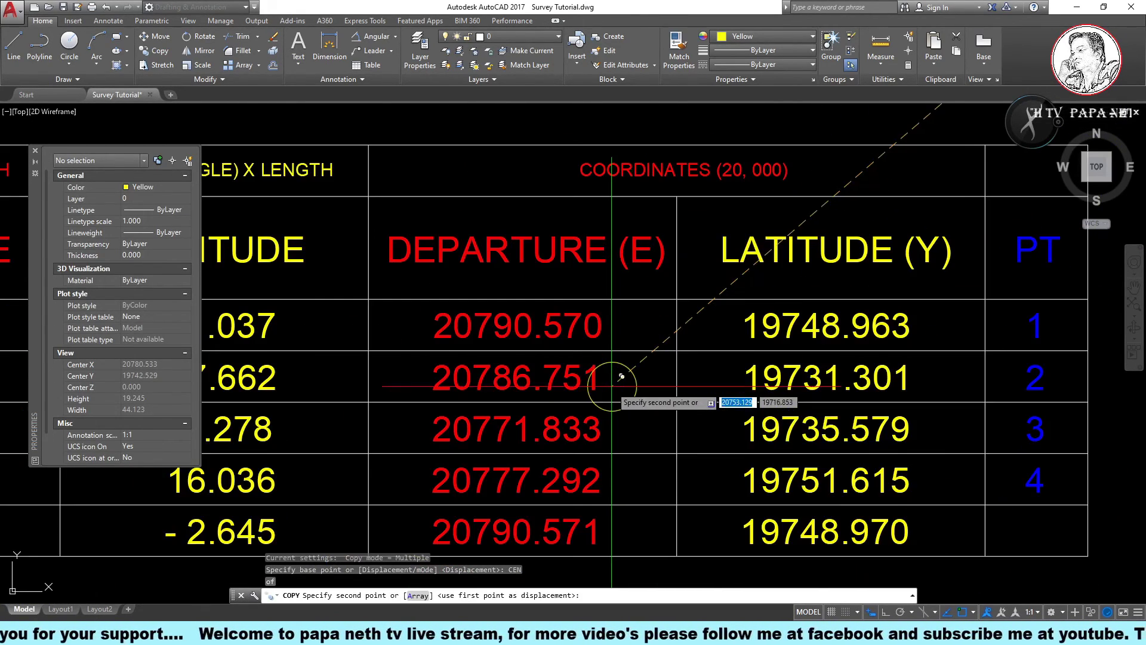
pyautogui.scroll(1, 691, 422)
pyautogui.moveTo(796, 520)
pyautogui.mouseDown(button='middle')
pyautogui.moveTo(686, 463)
pyautogui.moveTo(668, 368)
pyautogui.moveTo(642, 344)
pyautogui.mouseUp(button='middle')
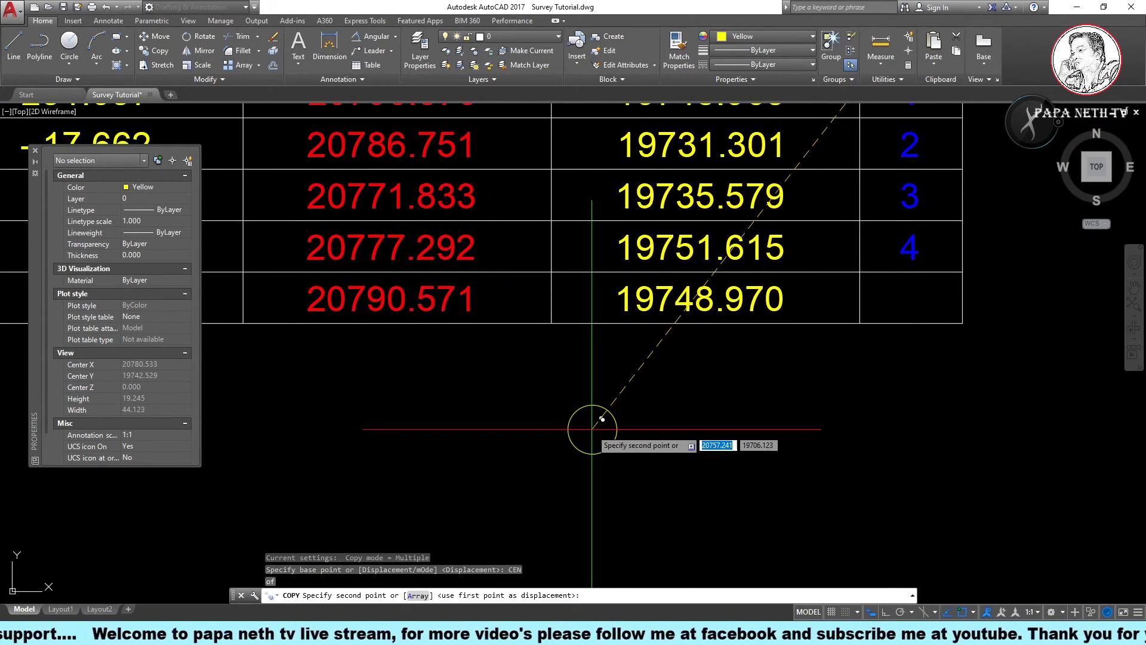